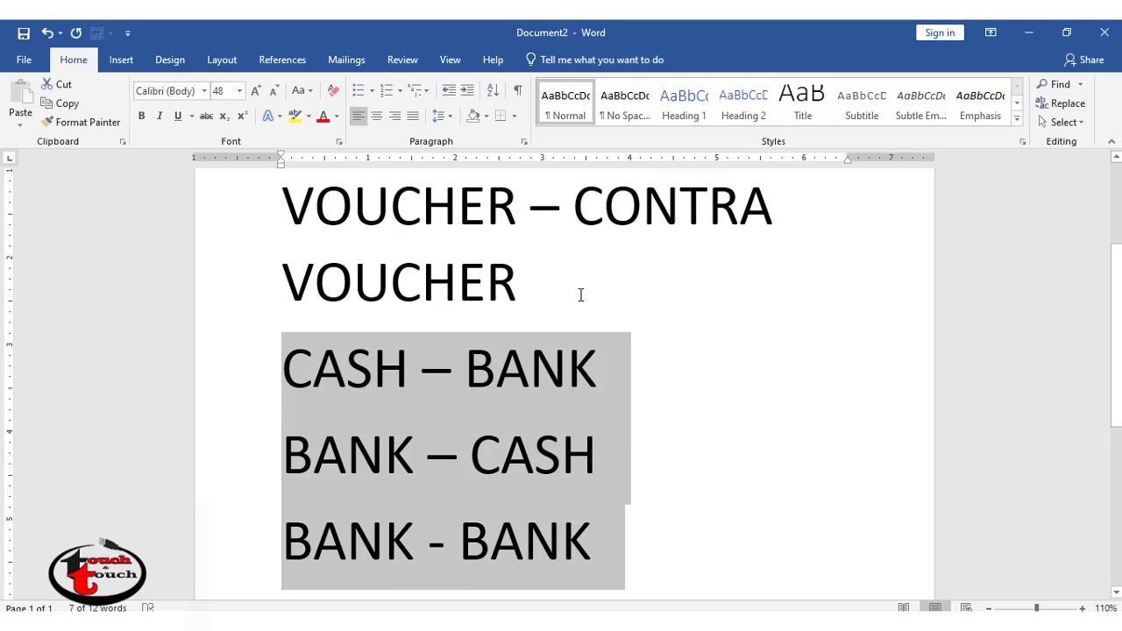
Replace the selected cash and bank lines below the contra voucher heading with the line "GOLDEN RULE"
{"action": "key", "text": "BackSpace"}
{"action": "scroll", "coordinate": [438, 318], "scroll_direction": "up", "scroll_amount": 2}
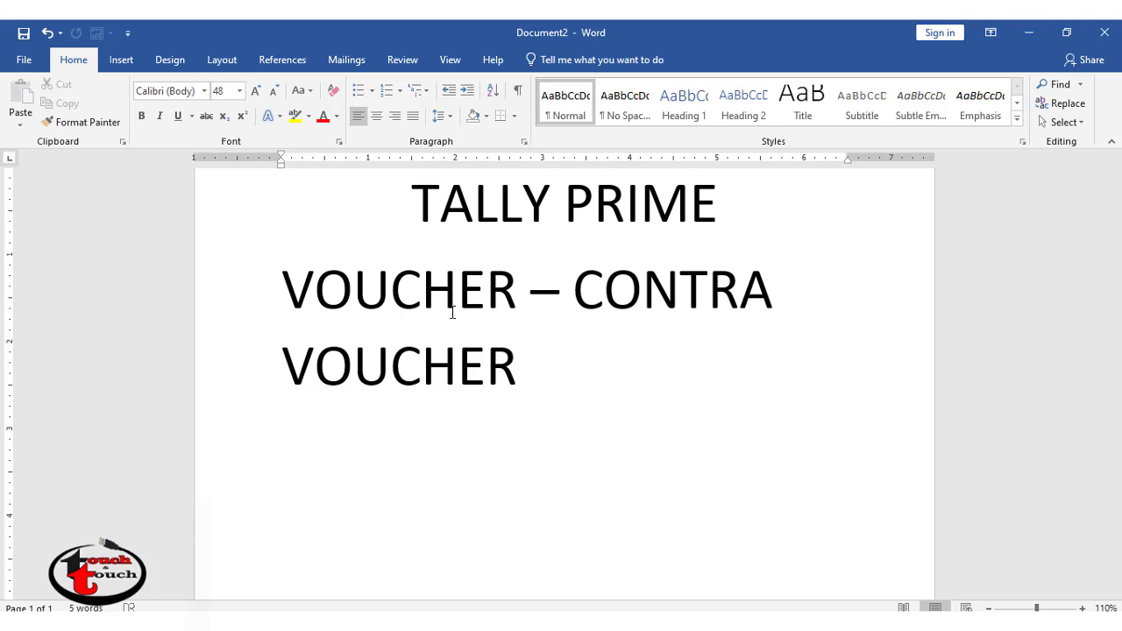
{"action": "type", "text": "g"}
{"action": "key", "text": "BackSpace"}
{"action": "type", "text": "GOLDE"}
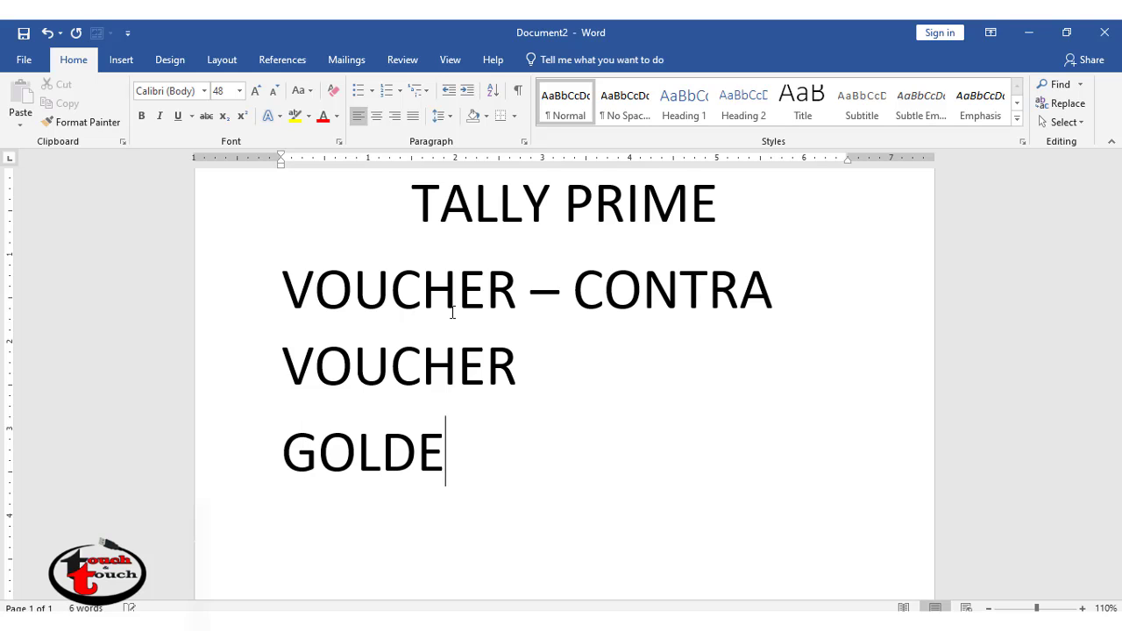
{"action": "type", "text": "N RULE"}
{"action": "key", "text": "Return"}
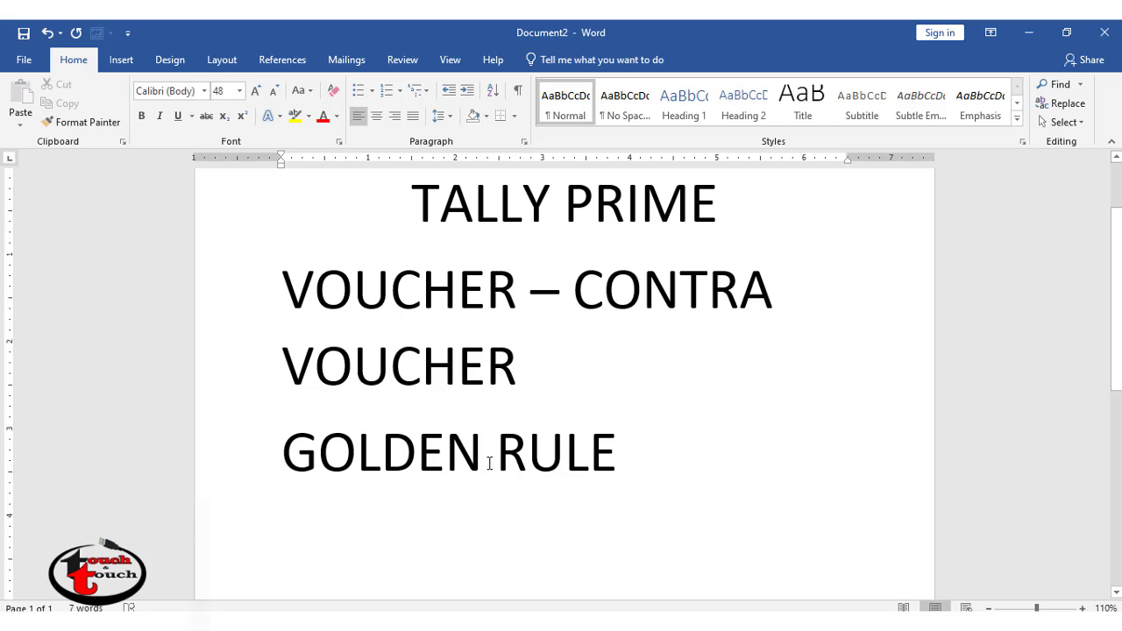
Add the line "CR. IS THE GIVER" below the golden rule heading
{"action": "scroll", "coordinate": [489, 464], "scroll_direction": "down", "scroll_amount": 1}
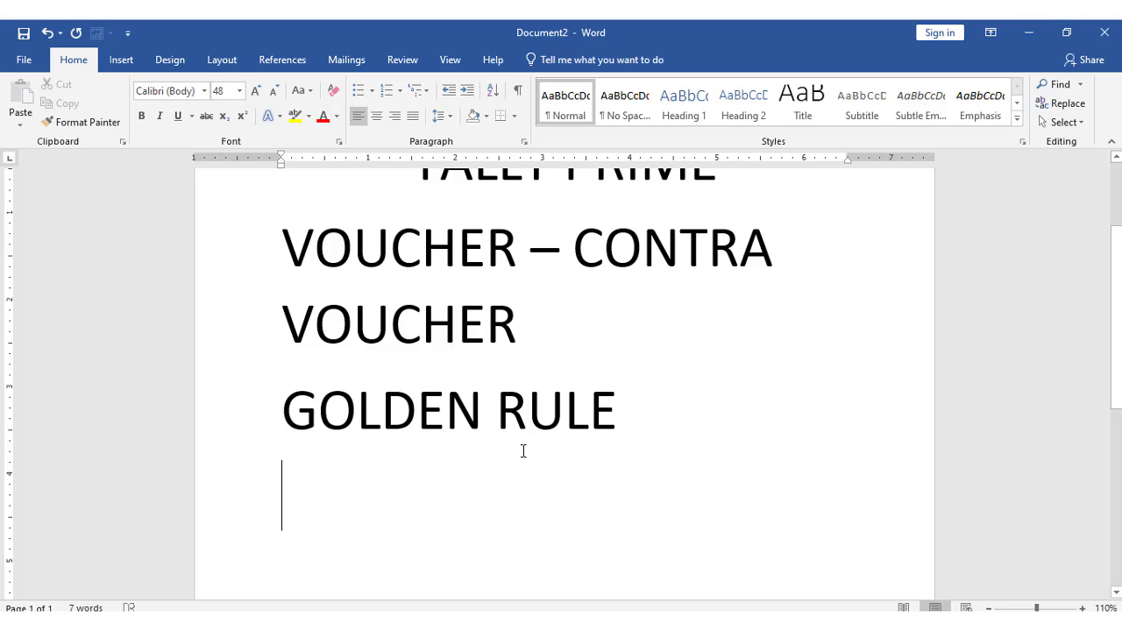
{"action": "type", "text": "CR. "}
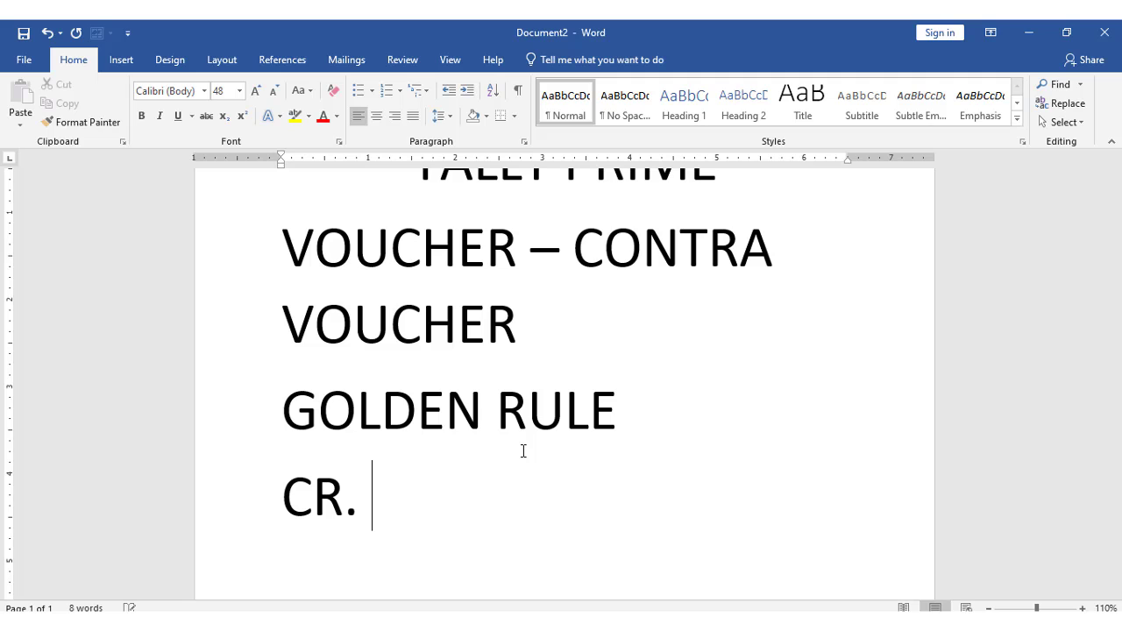
{"action": "type", "text": "IS THE GI"}
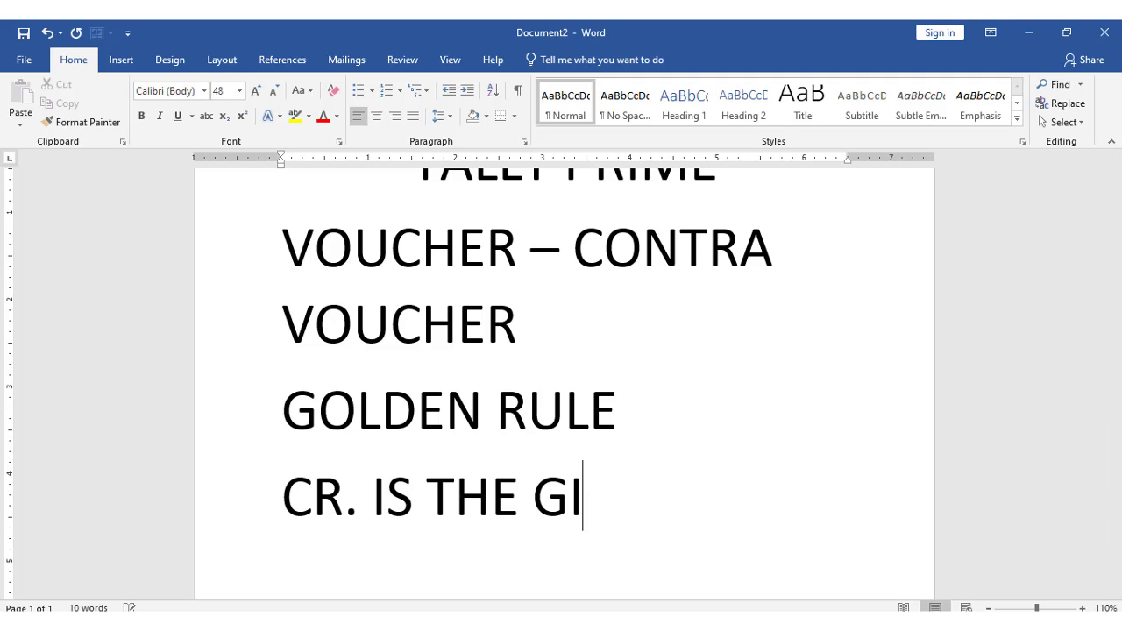
{"action": "type", "text": "VER"}
{"action": "key", "text": "Return"}
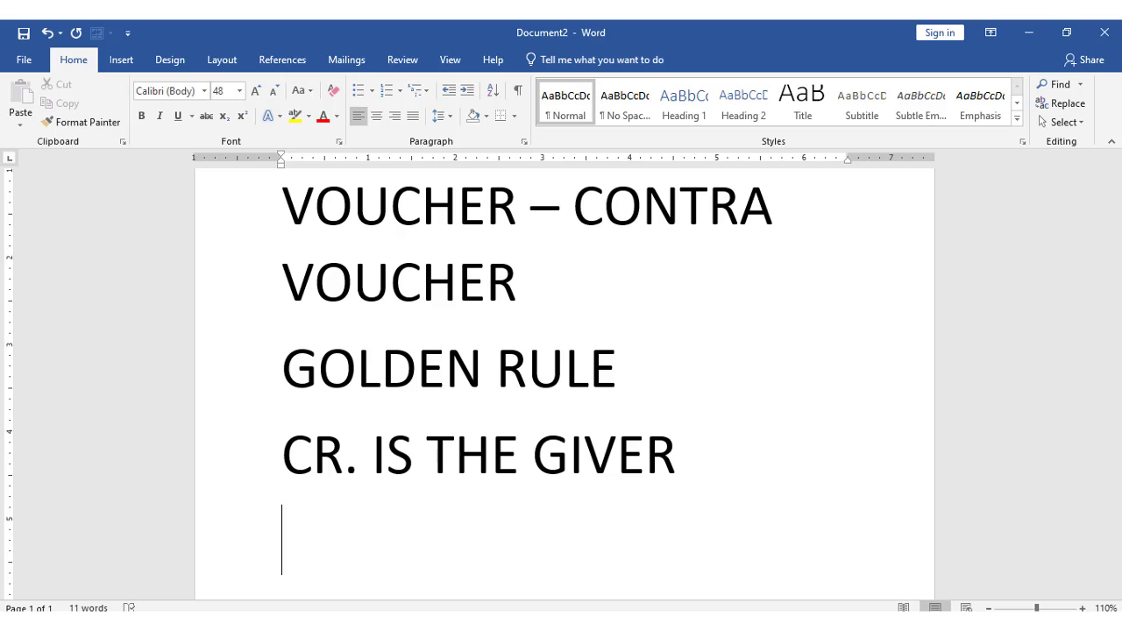
Add the line "DR. IS THE RECEIVER" below the credit rule, correcting the spelling of the last word
{"action": "type", "text": "d"}
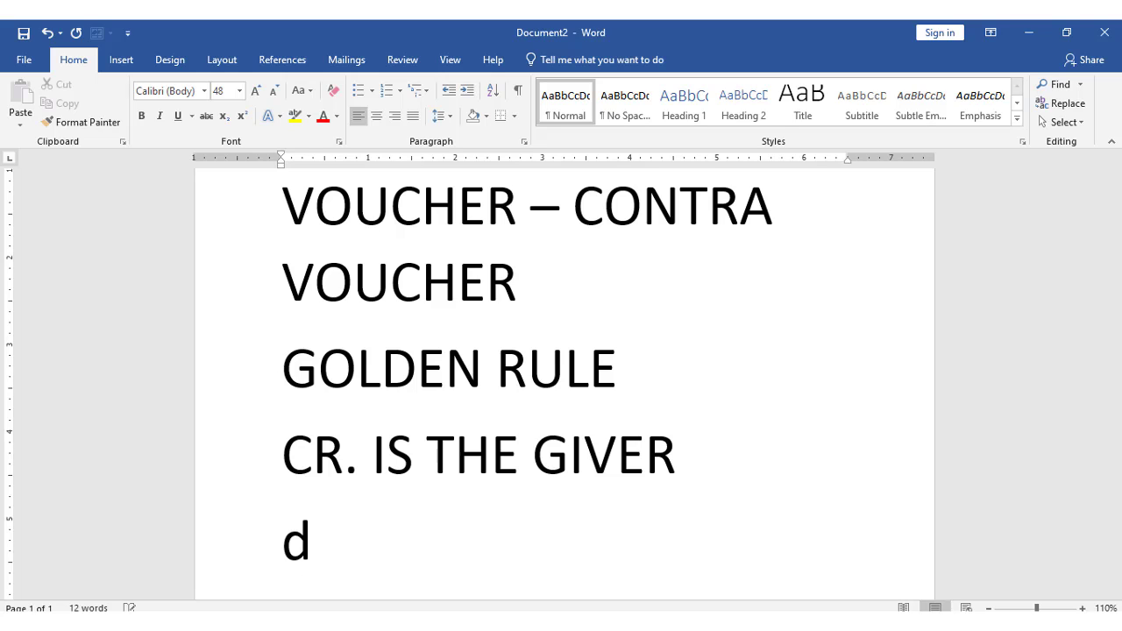
{"action": "key", "text": "BackSpace"}
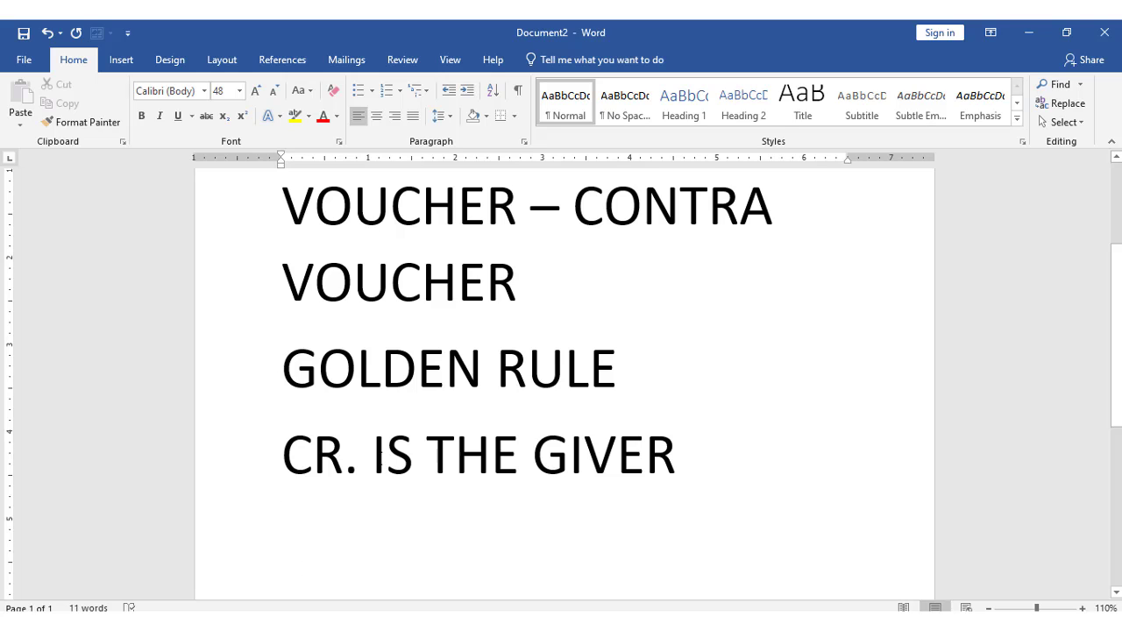
{"action": "type", "text": "DR. IS"}
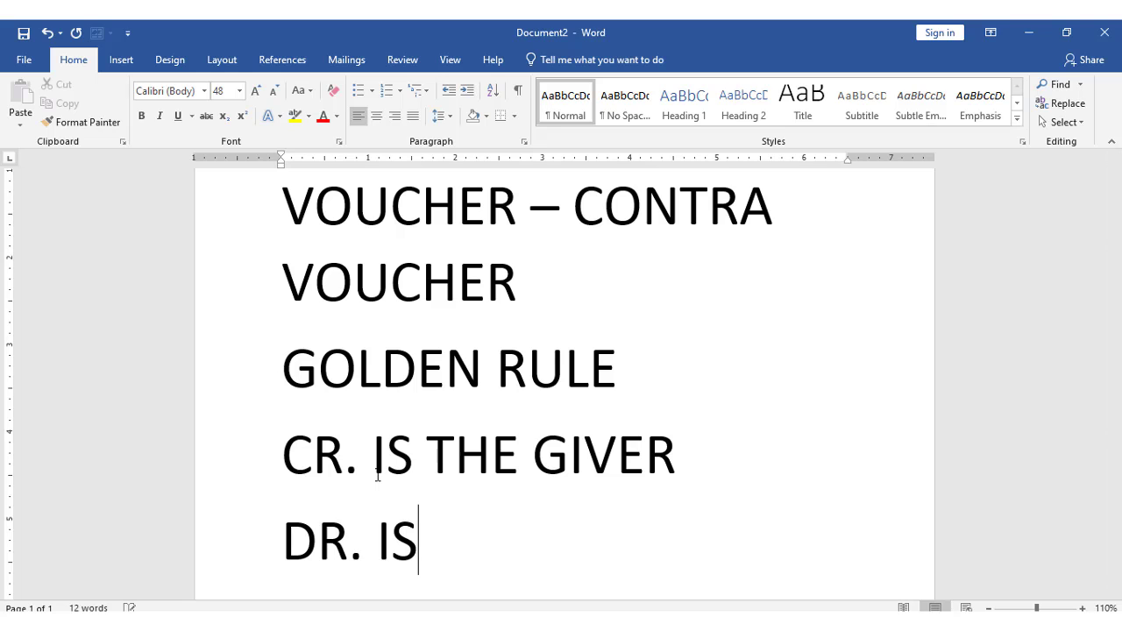
{"action": "type", "text": " THE RECIEVER"}
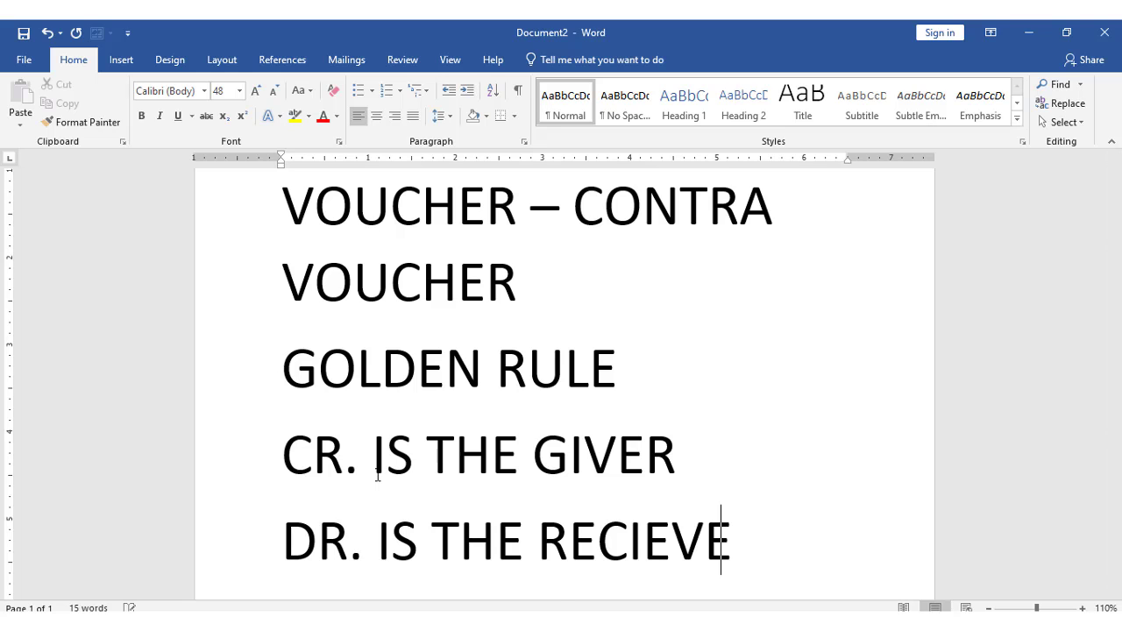
{"action": "key", "text": "BackSpace"}
{"action": "key", "text": "BackSpace"}
{"action": "key", "text": "BackSpace"}
{"action": "key", "text": "BackSpace"}
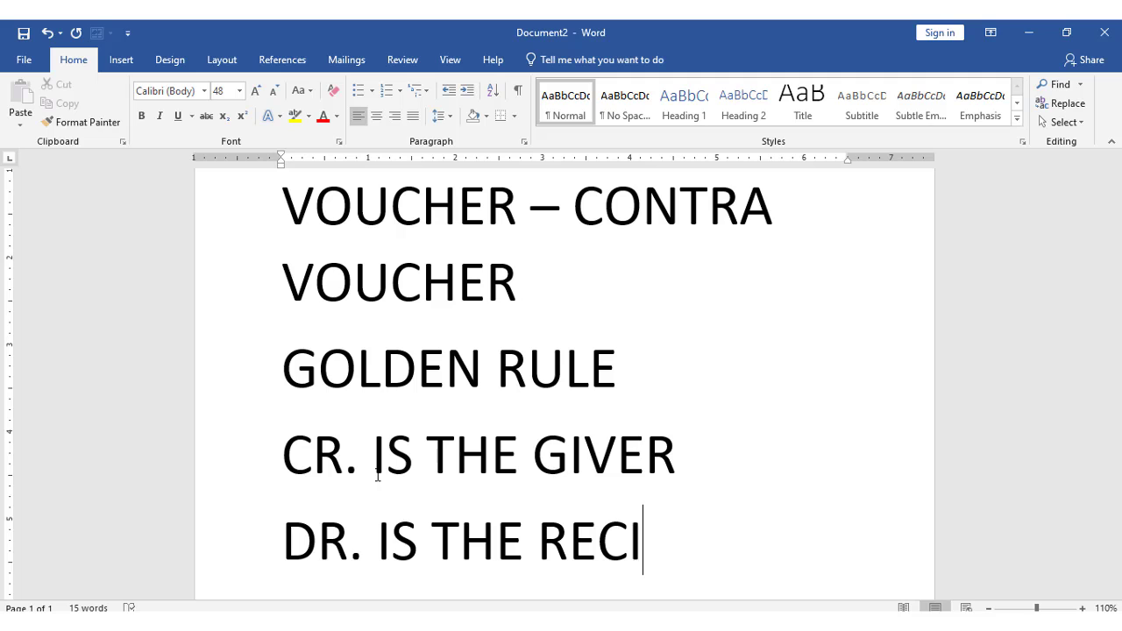
{"action": "key", "text": "BackSpace"}
{"action": "type", "text": "EIVER"}
{"action": "key", "text": "Return"}
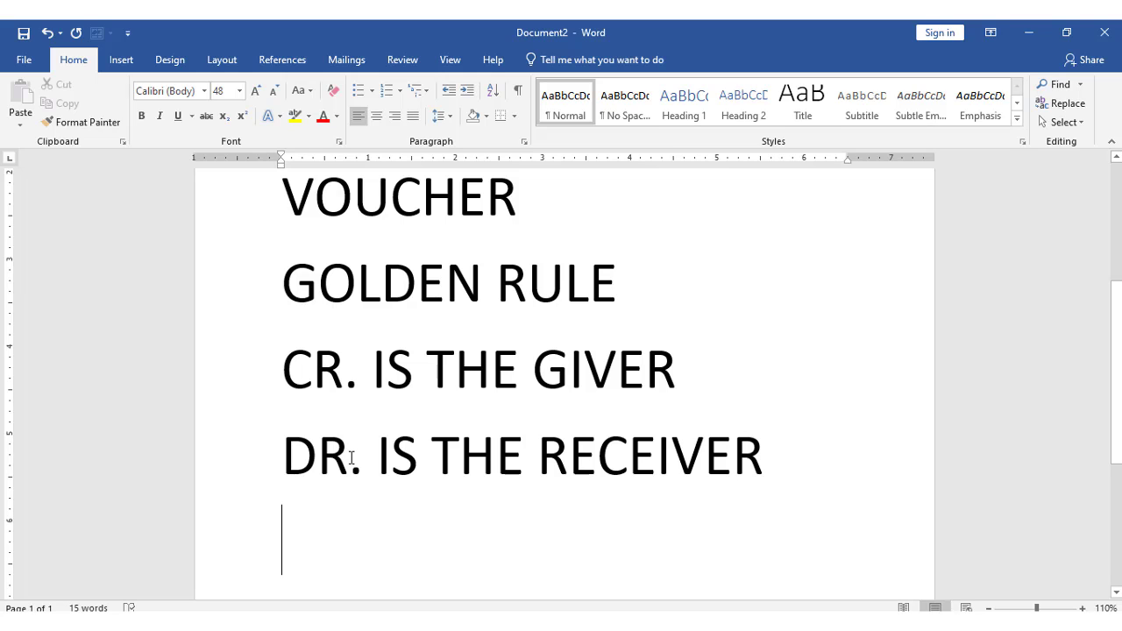
Add two example lines below the debit rule, each with a person's first name, a dash and the amount 100
{"action": "type", "text": "rAJU "}
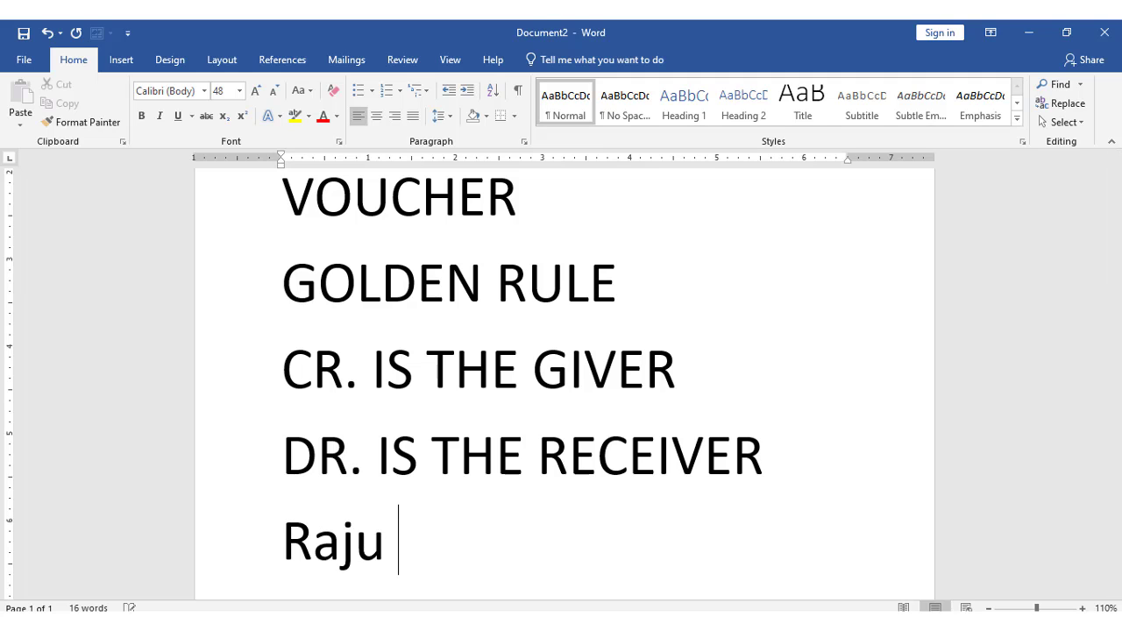
{"action": "type", "text": "- 100"}
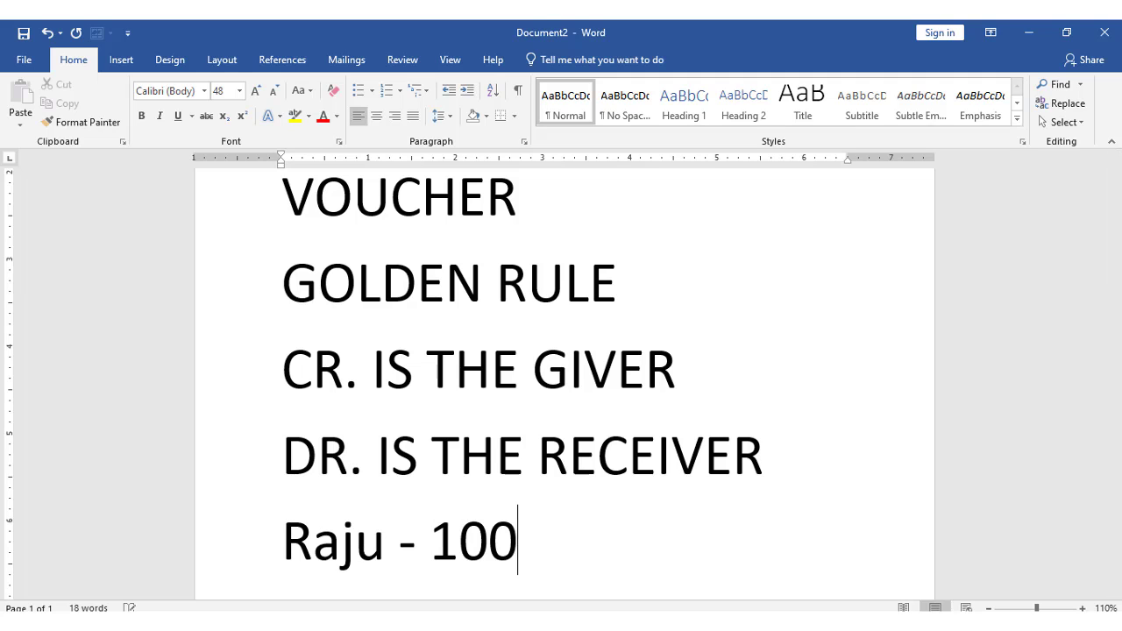
{"action": "key", "text": "Return"}
{"action": "type", "text": "ramu - 10"}
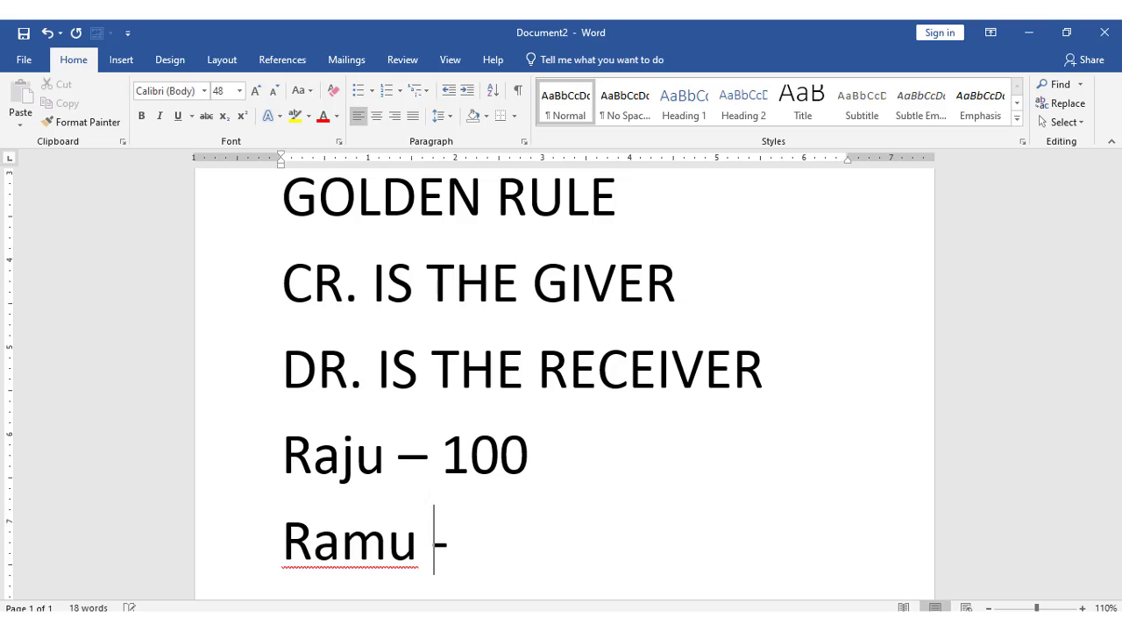
{"action": "type", "text": "0"}
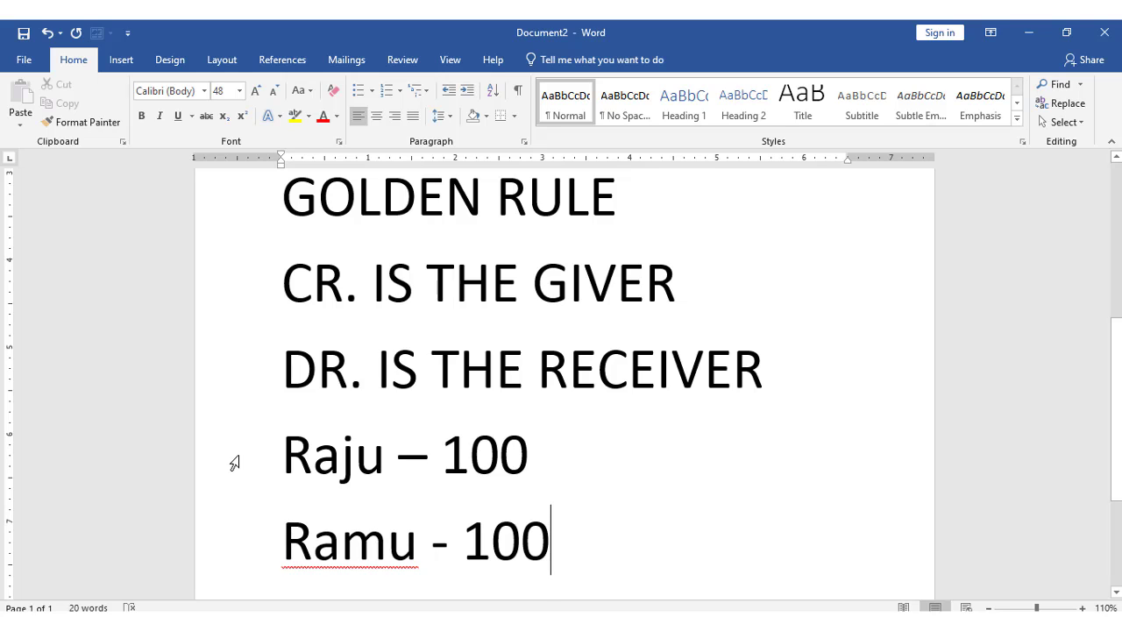
Prefix the first example line with "Cr." and the second with "Dr.", using a lowercase r
{"action": "left_click", "coordinate": [280, 449]}
{"action": "left_click", "coordinate": [284, 539]}
{"action": "left_click", "coordinate": [288, 464]}
{"action": "type", "text": "cr."}
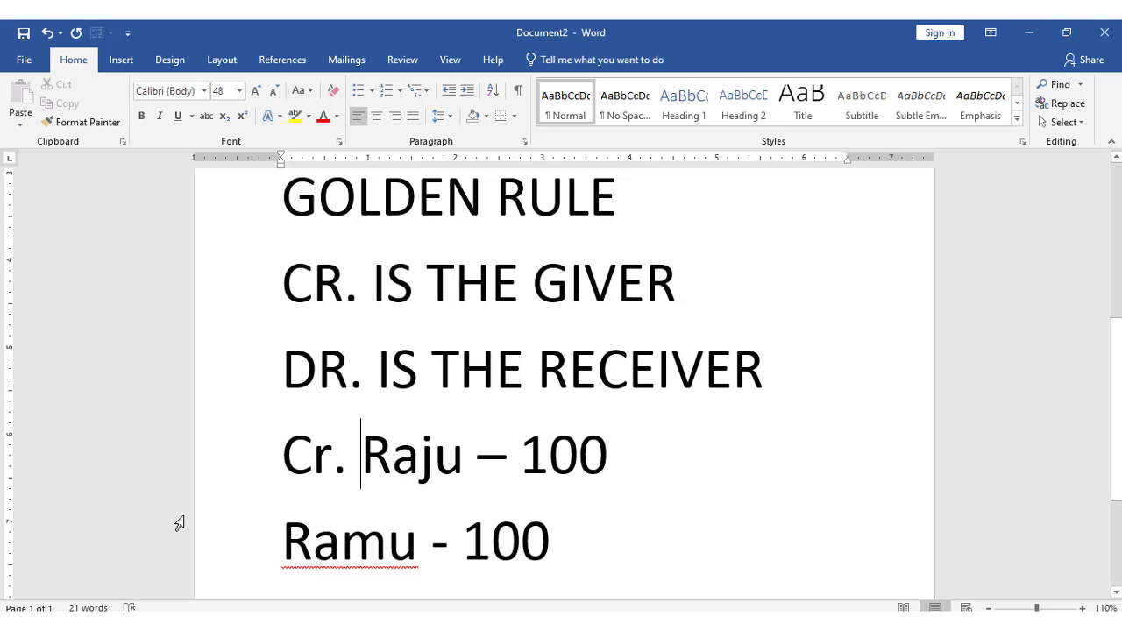
{"action": "left_click", "coordinate": [298, 536]}
{"action": "type", "text": "DR."}
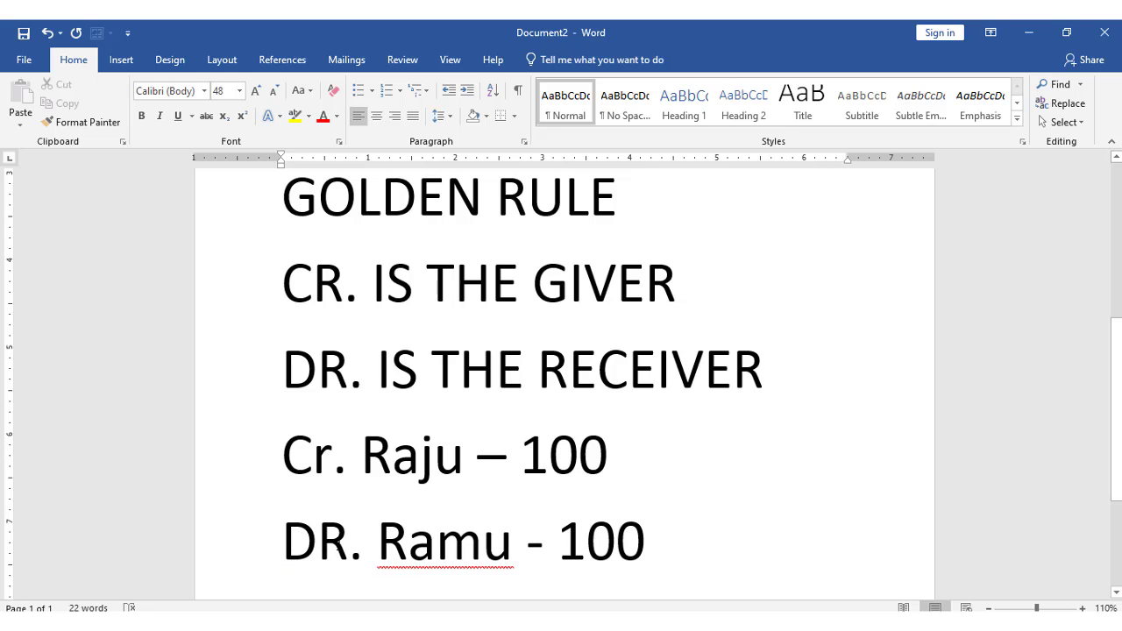
{"action": "key", "text": "Left"}
{"action": "key", "text": "Left"}
{"action": "key", "text": "BackSpace"}
{"action": "type", "text": "r"}
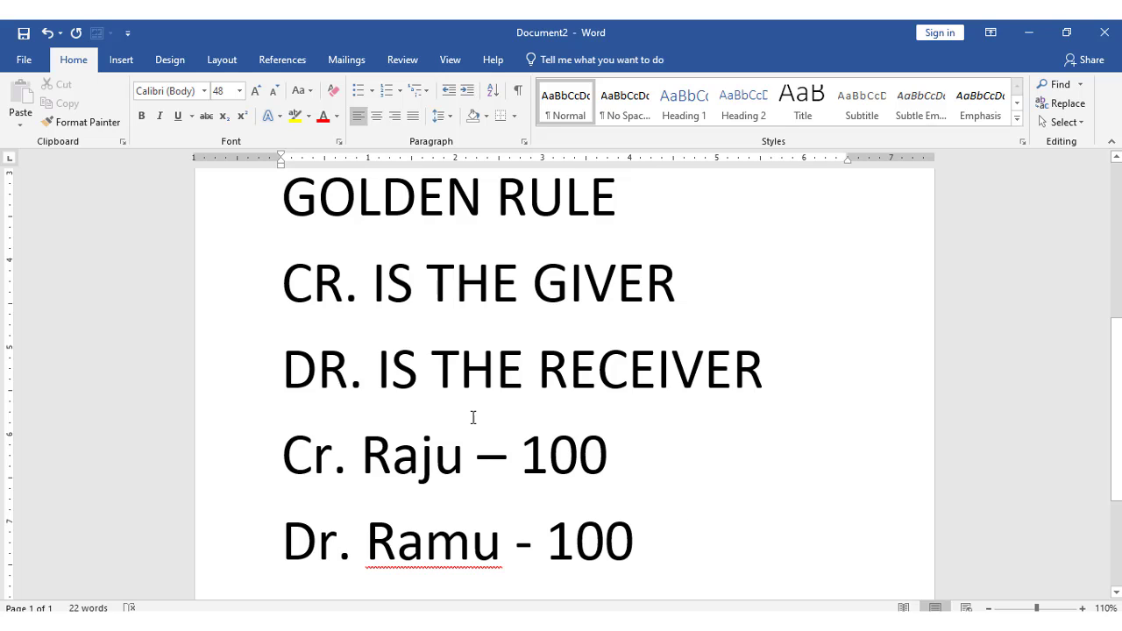
Delete the two example lines with names and amounts below the debit rule
{"action": "left_click_drag", "start_coordinate": [284, 461], "coordinate": [631, 561]}
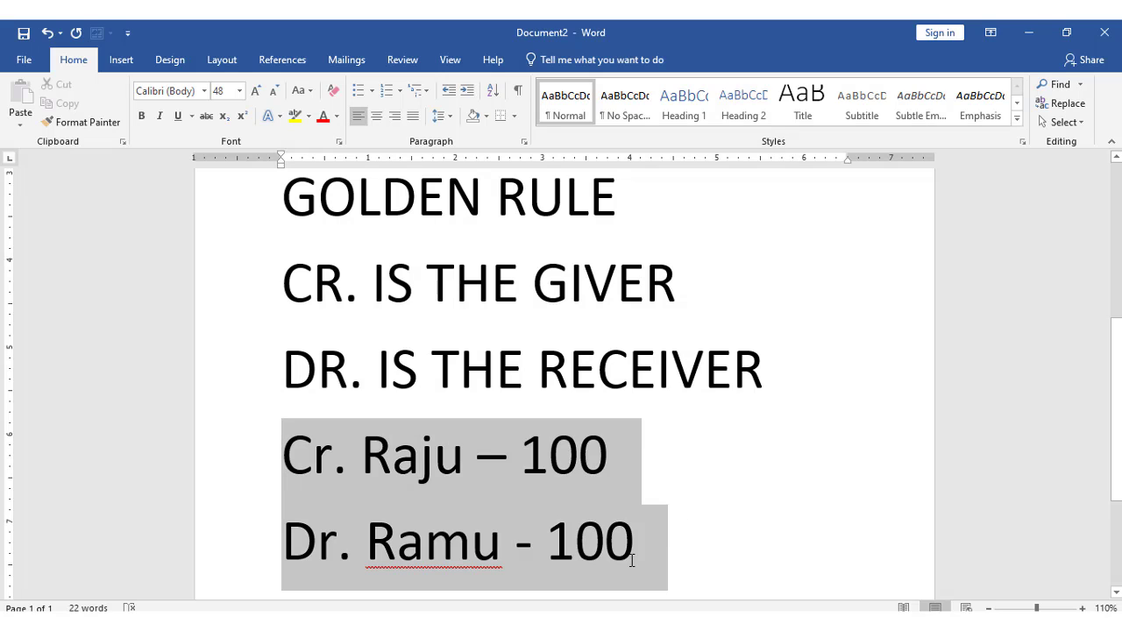
{"action": "key", "text": "Delete"}
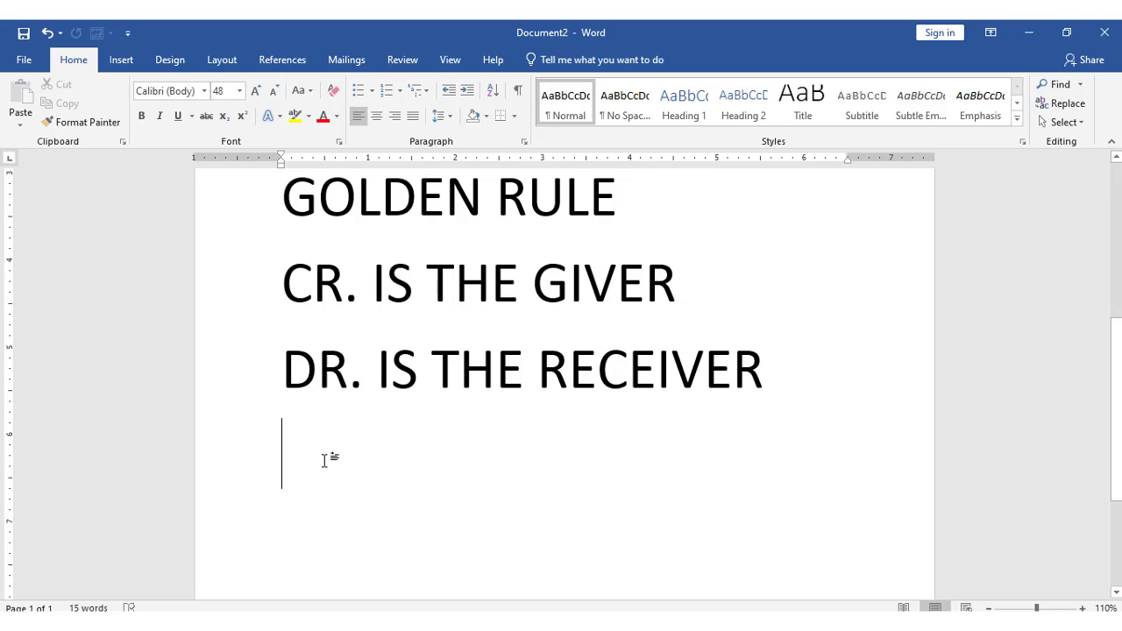
Enter "Deposit", "Cash" and "Bank" on separate lines below the debit rule
{"action": "type", "text": "Deposit"}
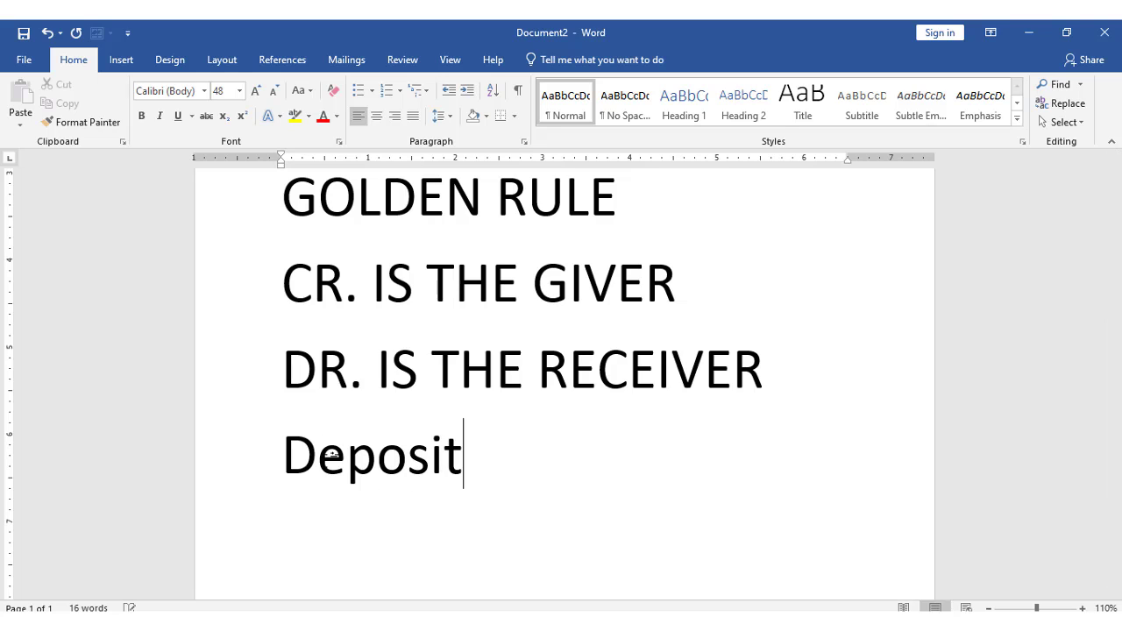
{"action": "key", "text": "Return"}
{"action": "type", "text": "Cr."}
{"action": "key", "text": "BackSpace"}
{"action": "key", "text": "BackSpace"}
{"action": "key", "text": "BackSpace"}
{"action": "type", "text": "cas"}
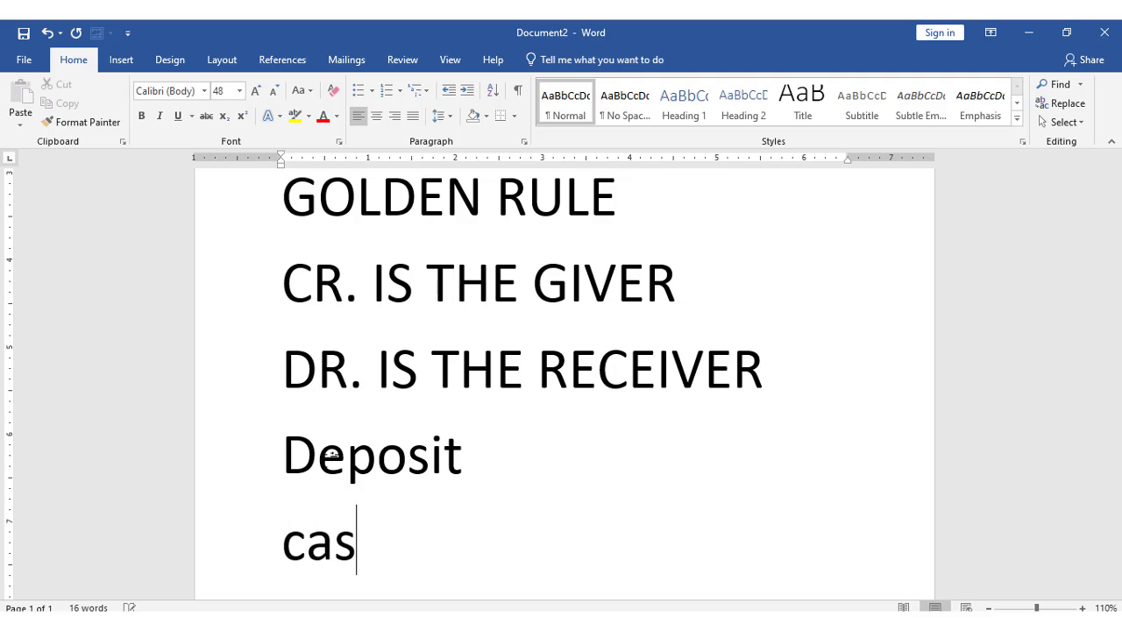
{"action": "type", "text": "h"}
{"action": "key", "text": "Return"}
{"action": "type", "text": "Bank"}
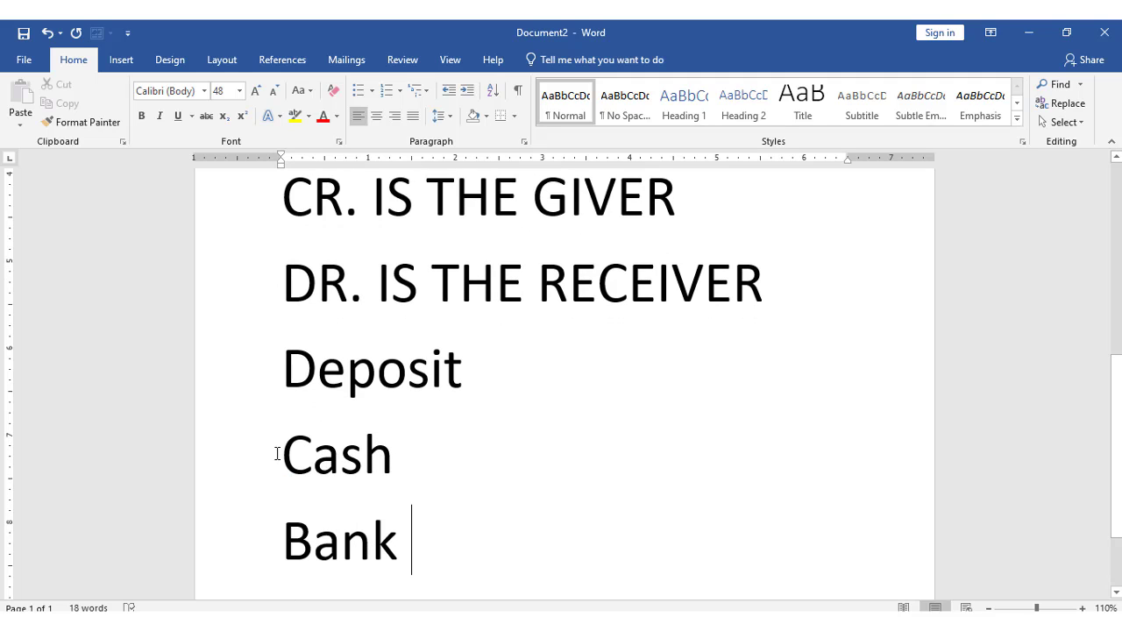
Under Deposit, prefix the Cash line with "Cr." and the Bank line with "Dr."
{"action": "left_click_drag", "start_coordinate": [282, 454], "coordinate": [360, 456]}
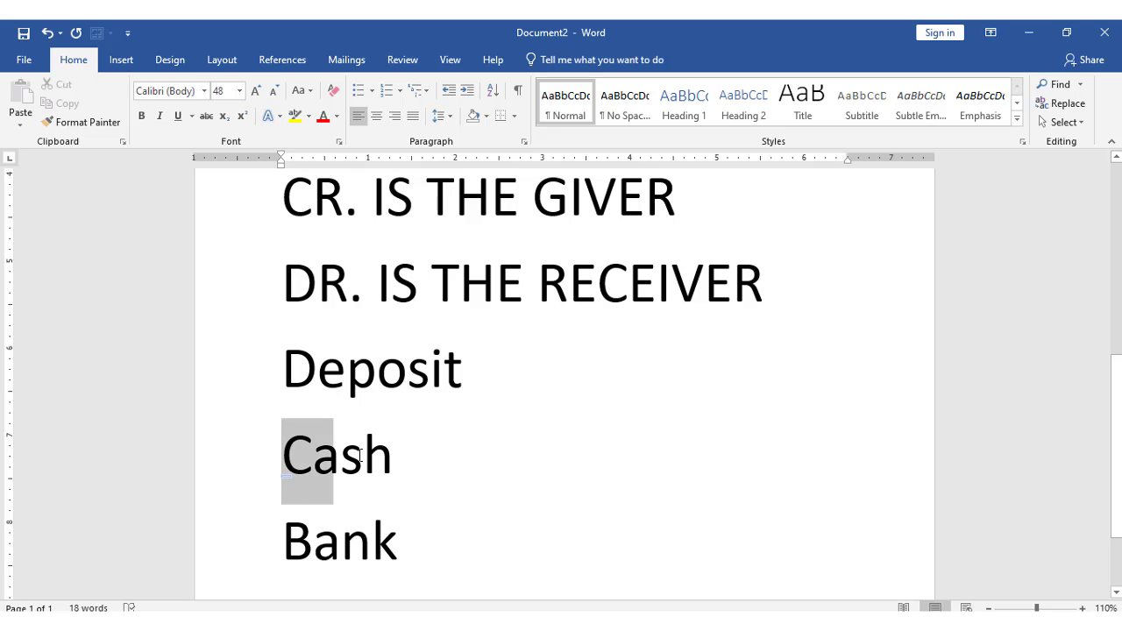
{"action": "left_click", "coordinate": [399, 539]}
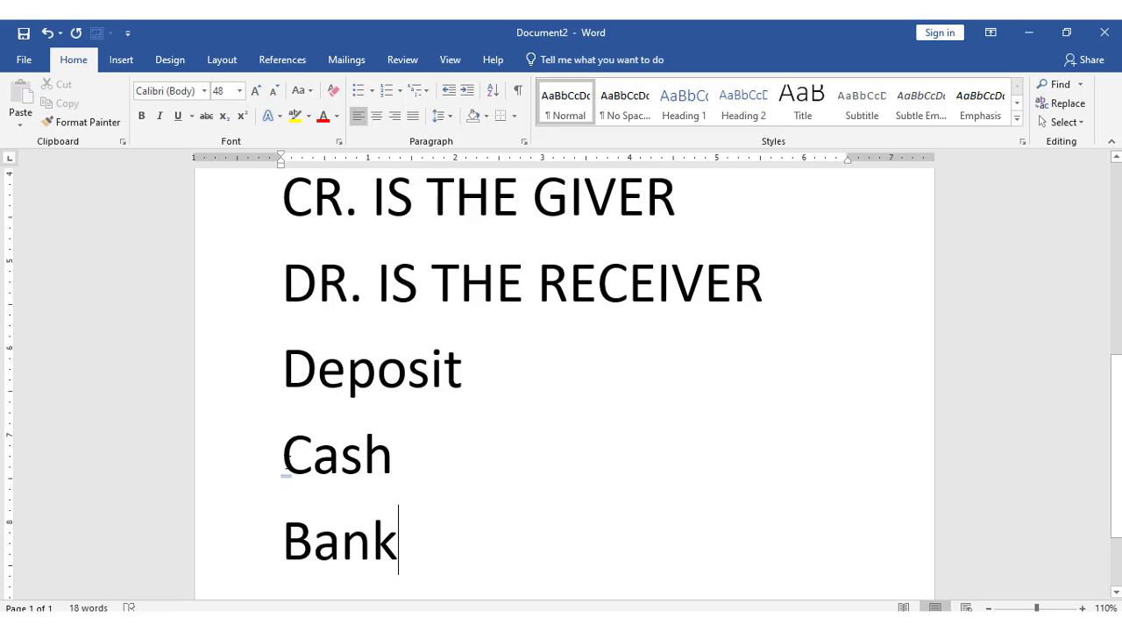
{"action": "left_click", "coordinate": [283, 456]}
{"action": "type", "text": "cr."}
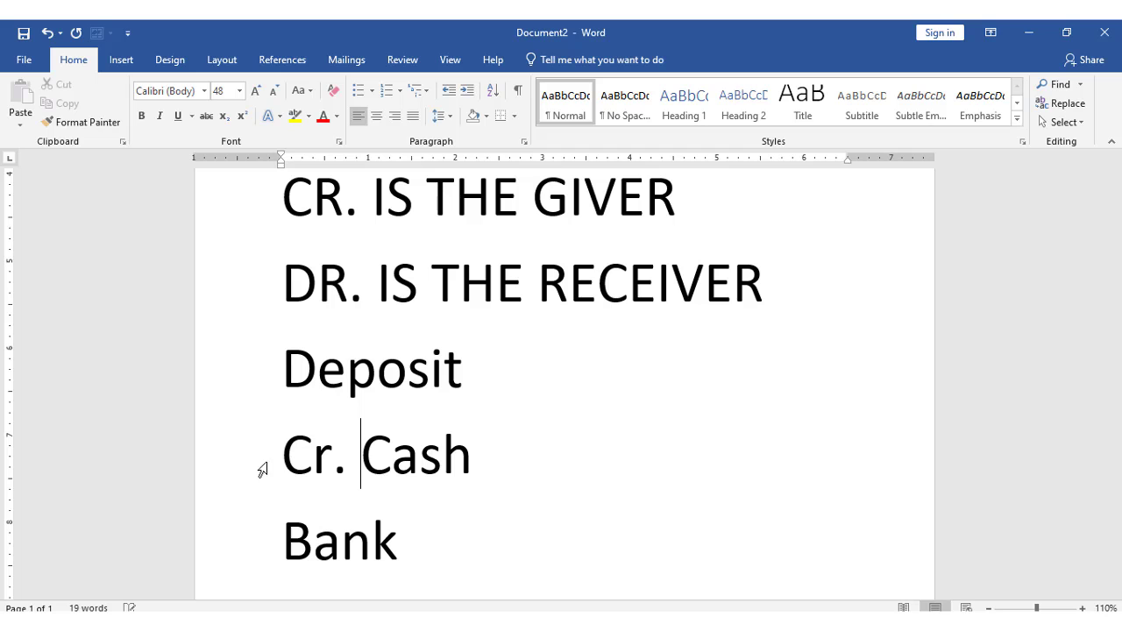
{"action": "left_click", "coordinate": [287, 535]}
{"action": "type", "text": "Dr."}
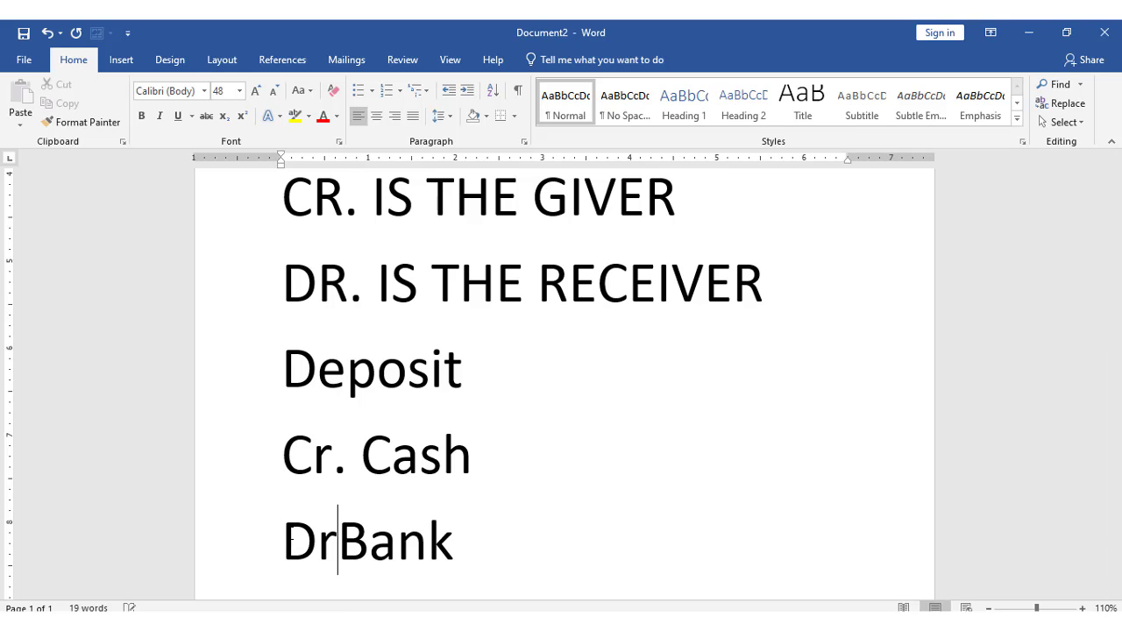
Insert a page break after the Dr. Bank line and enter "Withdraw", "Bank" and "Cash" on separate lines of the new page
{"action": "scroll", "coordinate": [331, 531], "scroll_direction": "down", "scroll_amount": 1}
{"action": "scroll", "coordinate": [332, 531], "scroll_direction": "down", "scroll_amount": 1}
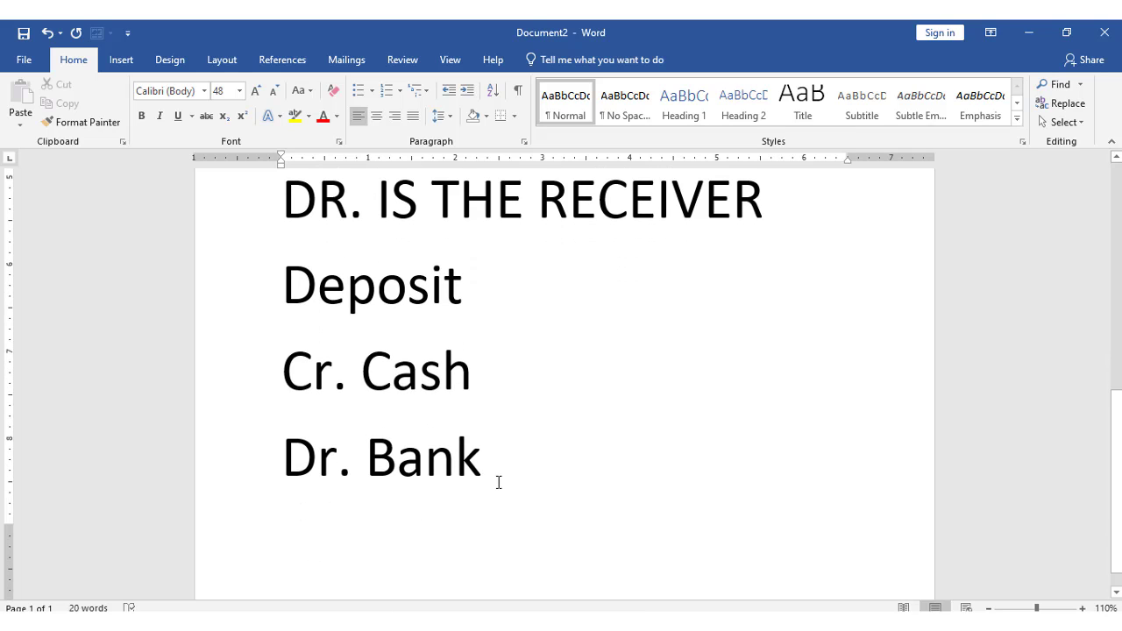
{"action": "left_click", "coordinate": [498, 482]}
{"action": "key", "text": "ctrl+Return"}
{"action": "type", "text": "withdraw"}
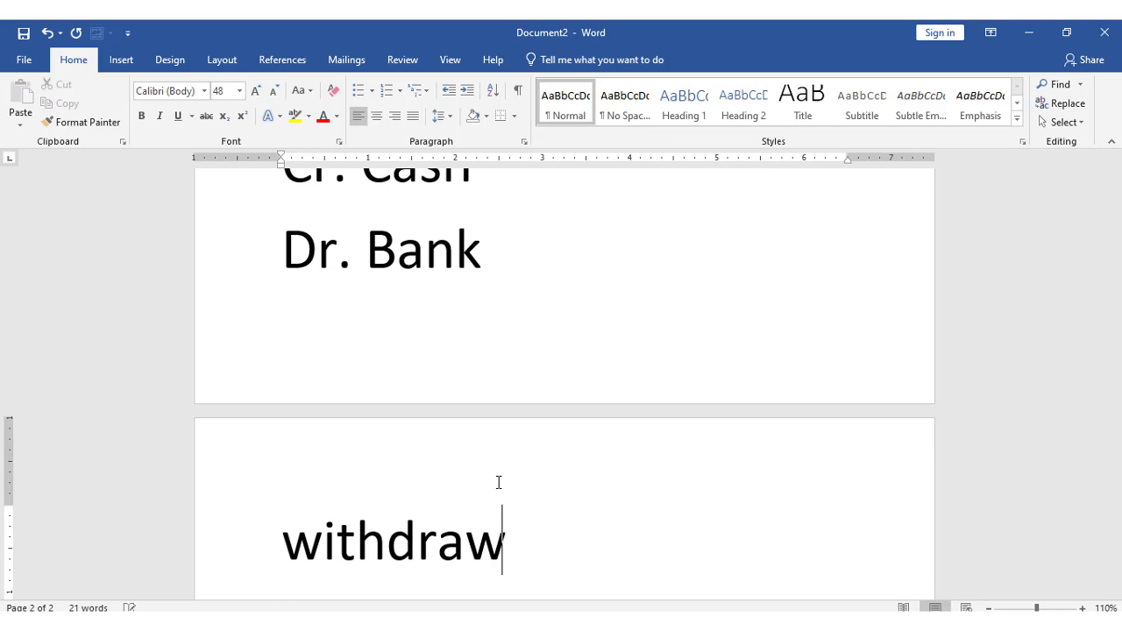
{"action": "key", "text": "Return"}
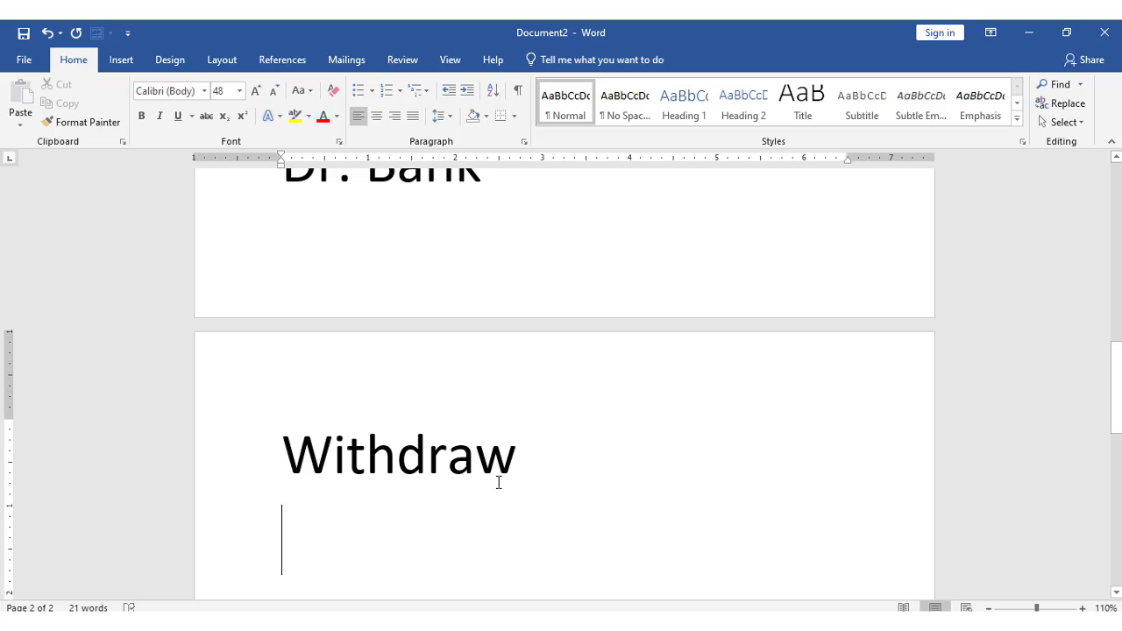
{"action": "type", "text": "Bank"}
{"action": "key", "text": "Return"}
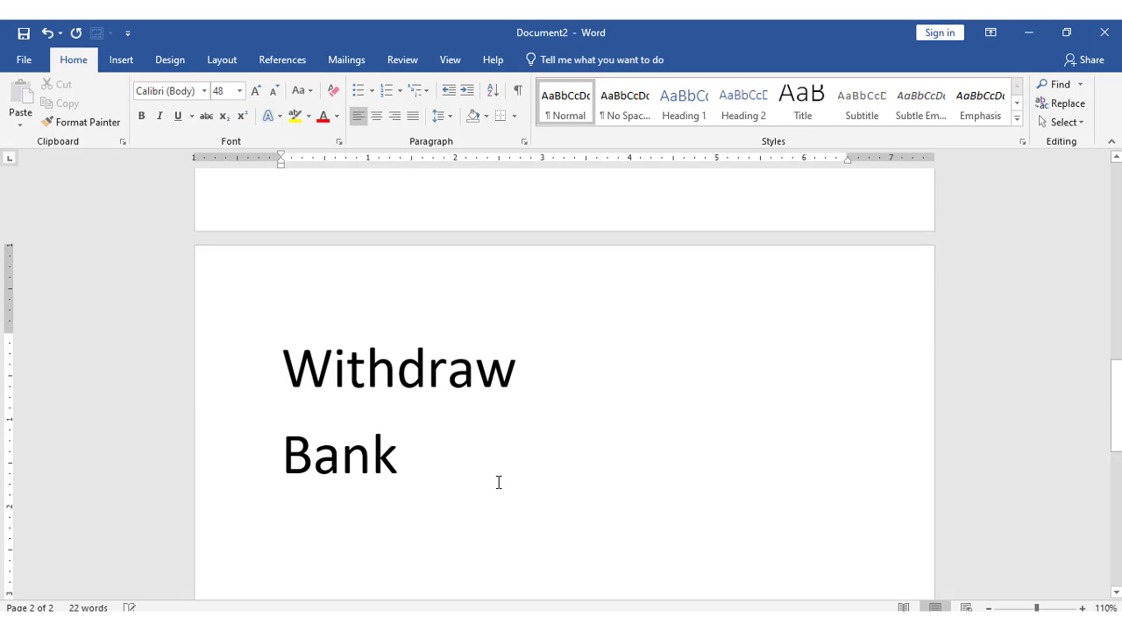
{"action": "type", "text": "cash"}
{"action": "key", "text": "Return"}
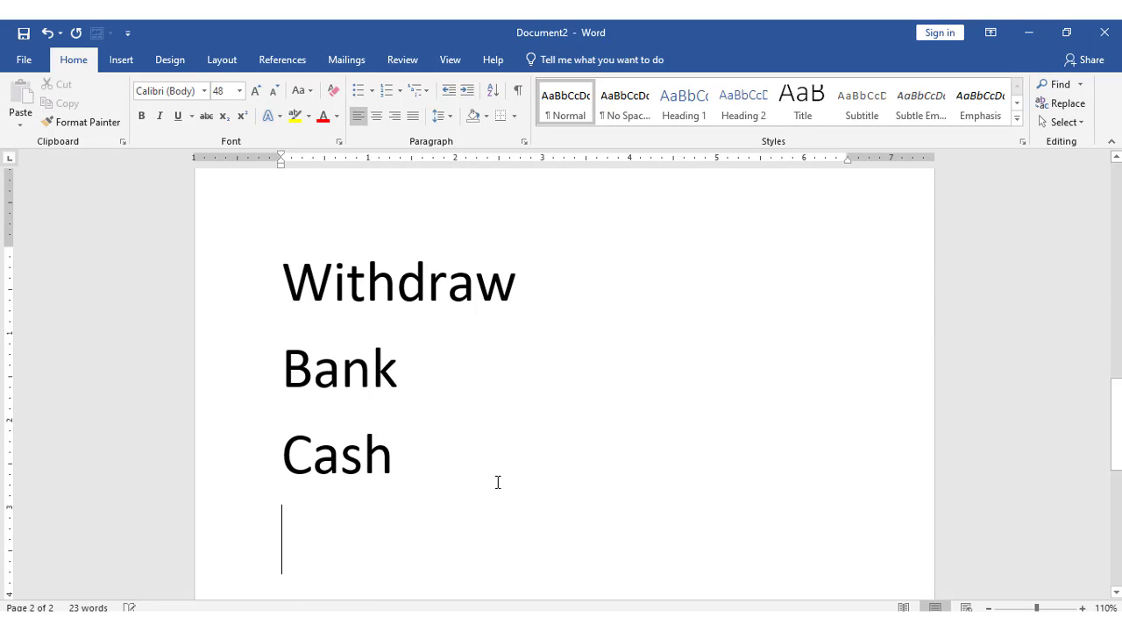
Under Withdraw, prefix the Bank line with "Cr." and the Cash line with "Dr."
{"action": "left_click", "coordinate": [286, 376]}
{"action": "type", "text": "cr."}
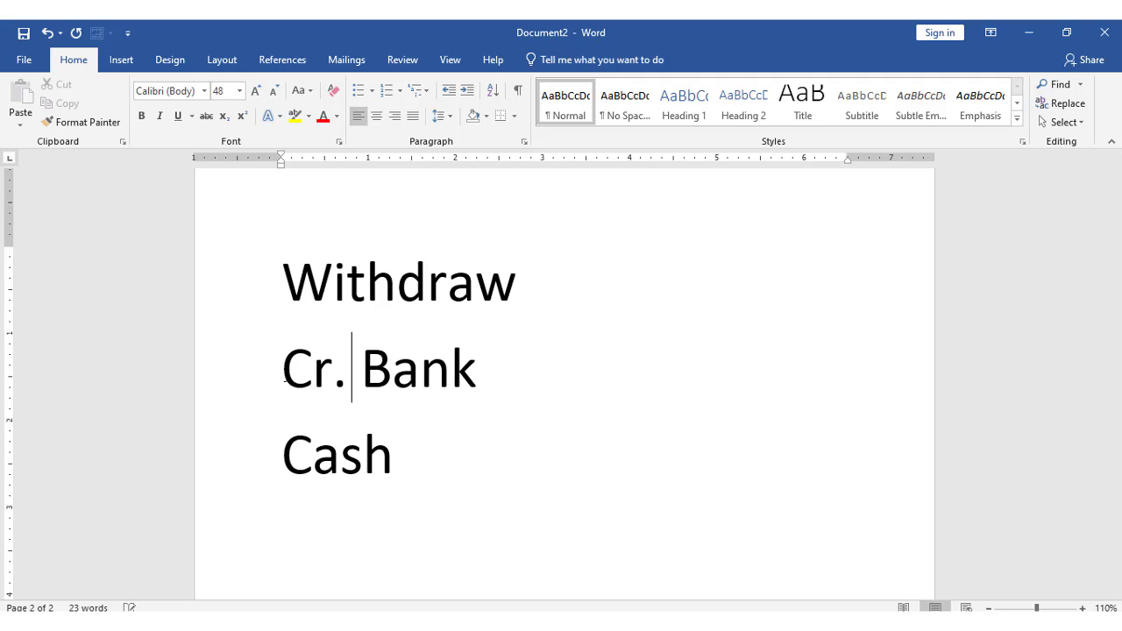
{"action": "left_click", "coordinate": [288, 470]}
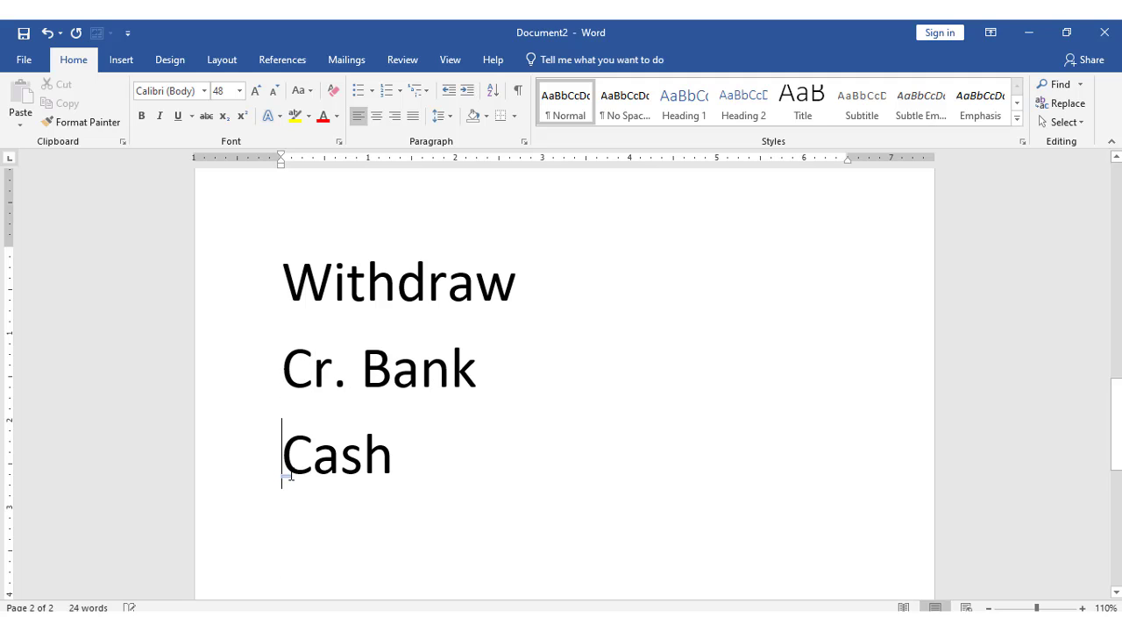
{"action": "type", "text": "r."}
{"action": "key", "text": "BackSpace"}
{"action": "key", "text": "BackSpace"}
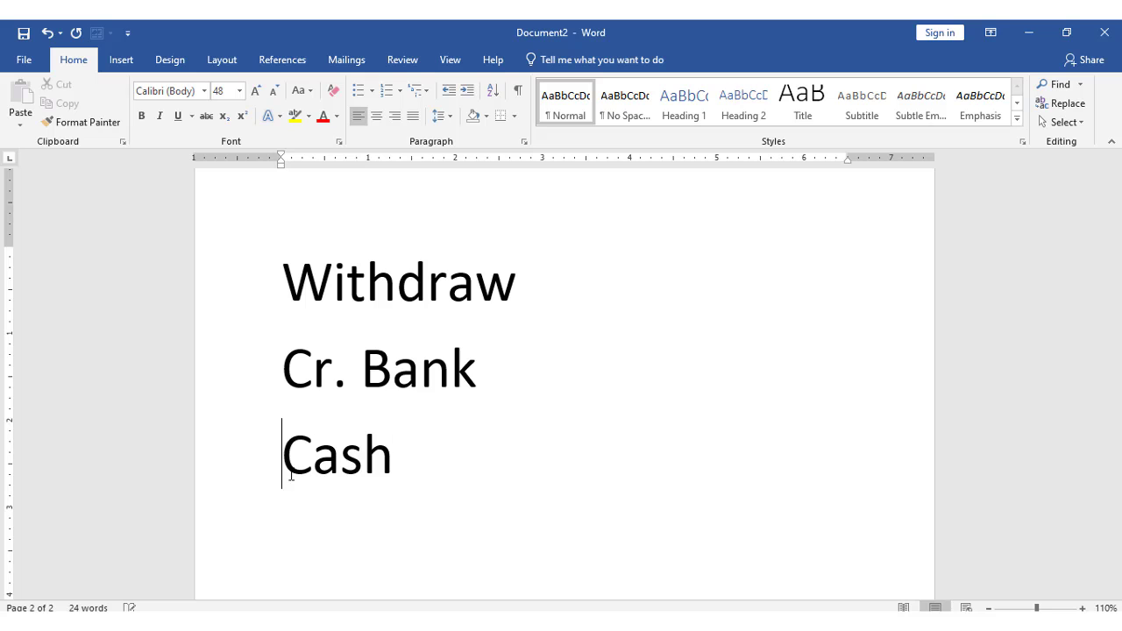
{"action": "type", "text": "r"}
{"action": "key", "text": "BackSpace"}
{"action": "type", "text": "Dr."}
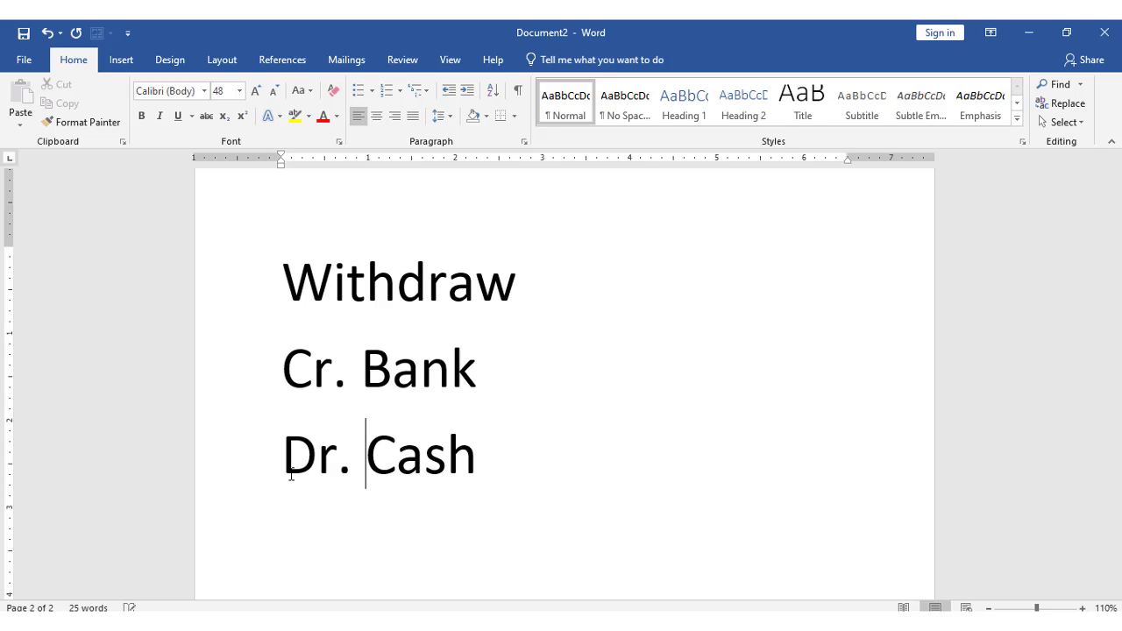
Review the notes from the withdrawal entries back up to the title, the golden rule and the deposit entries
{"action": "scroll", "coordinate": [482, 431], "scroll_direction": "up", "scroll_amount": 4}
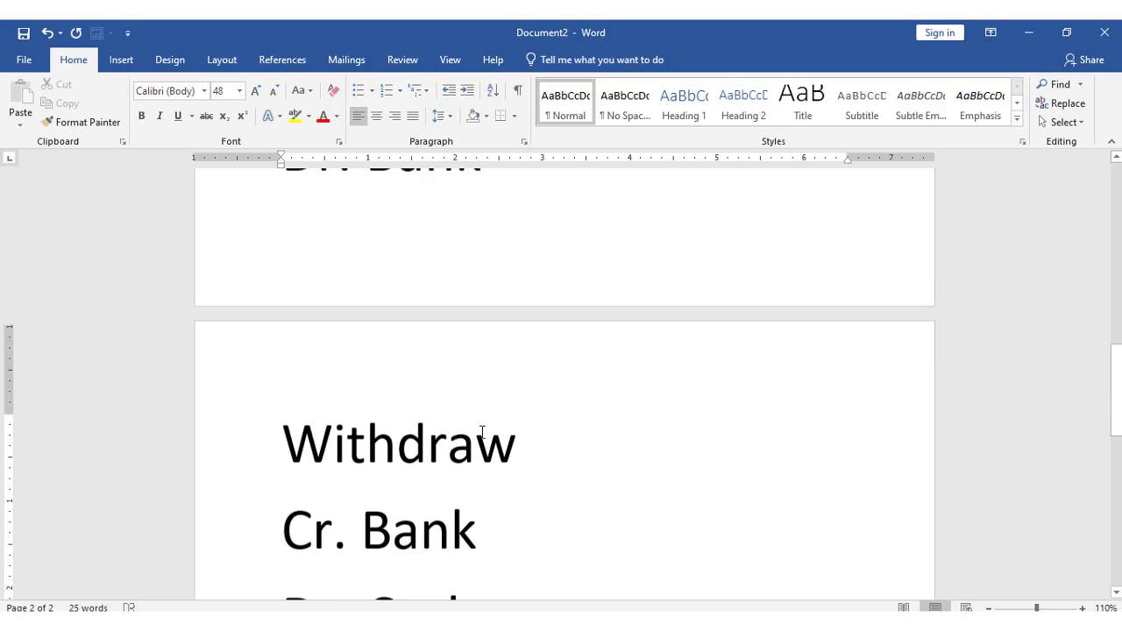
{"action": "scroll", "coordinate": [481, 431], "scroll_direction": "up", "scroll_amount": 1}
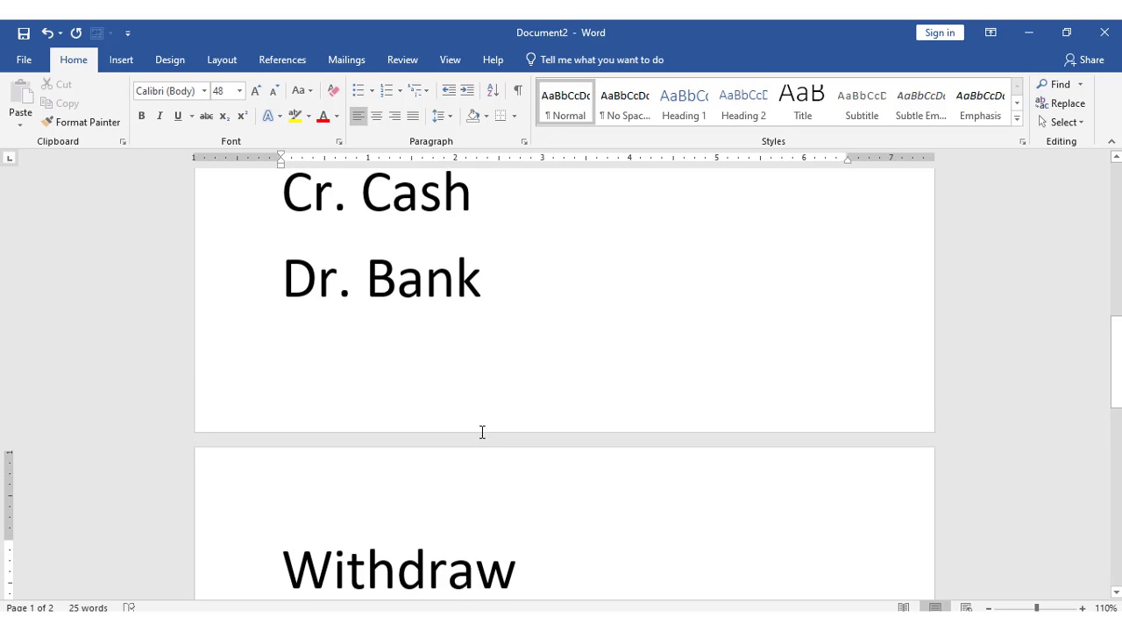
{"action": "scroll", "coordinate": [482, 432], "scroll_direction": "down", "scroll_amount": 3}
{"action": "scroll", "coordinate": [481, 431], "scroll_direction": "up", "scroll_amount": 4}
{"action": "scroll", "coordinate": [481, 431], "scroll_direction": "up", "scroll_amount": 6}
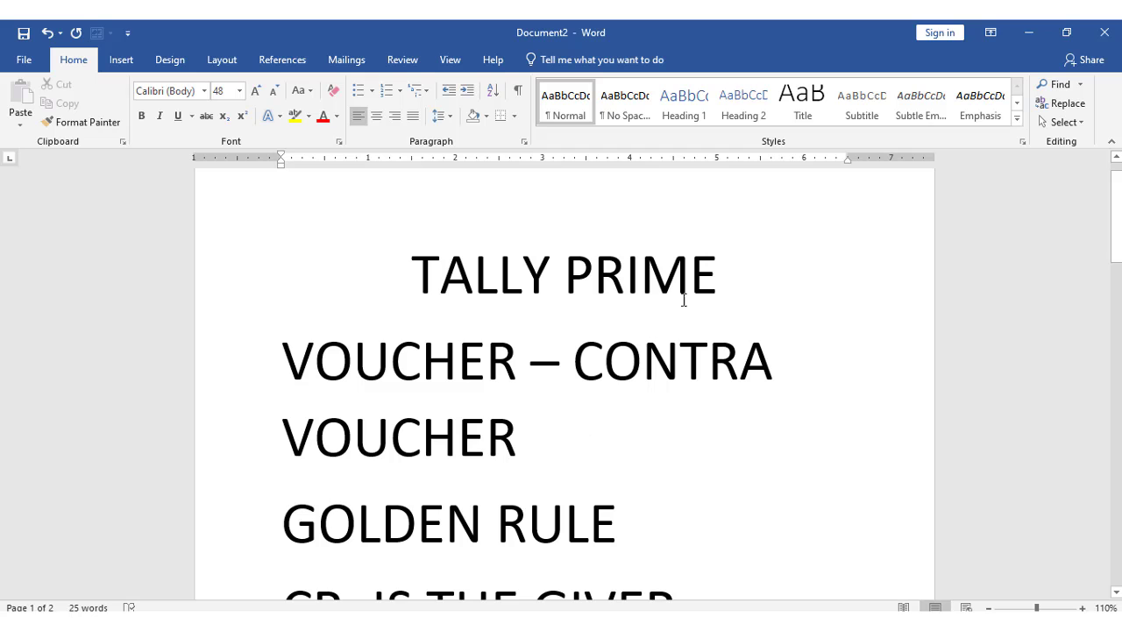
{"action": "scroll", "coordinate": [548, 430], "scroll_direction": "down", "scroll_amount": 4}
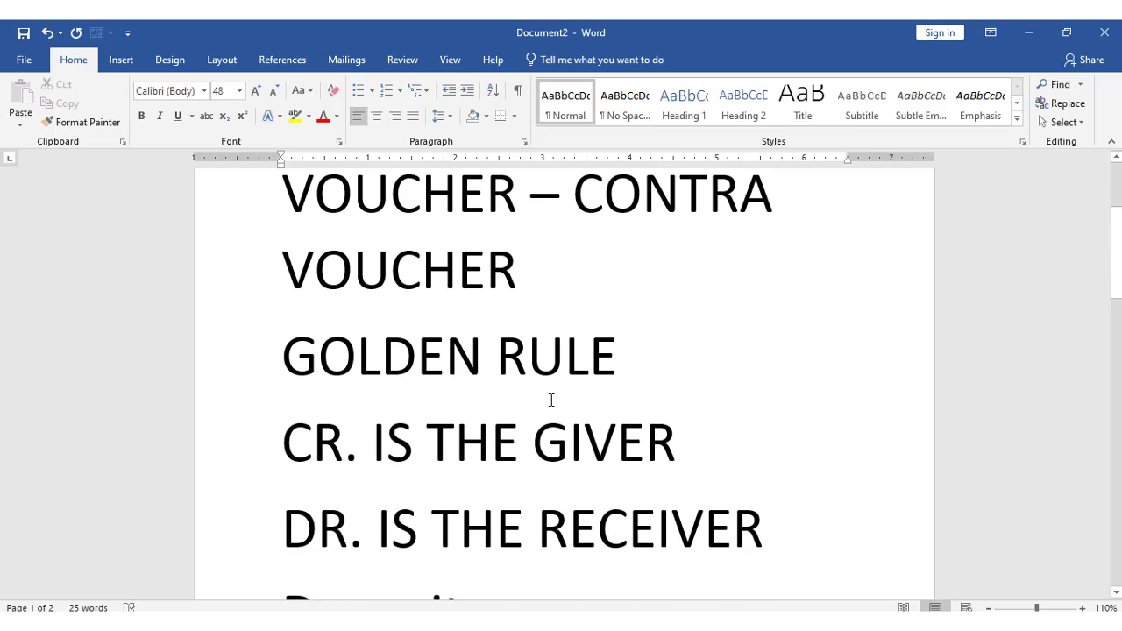
{"action": "scroll", "coordinate": [564, 428], "scroll_direction": "down", "scroll_amount": 5}
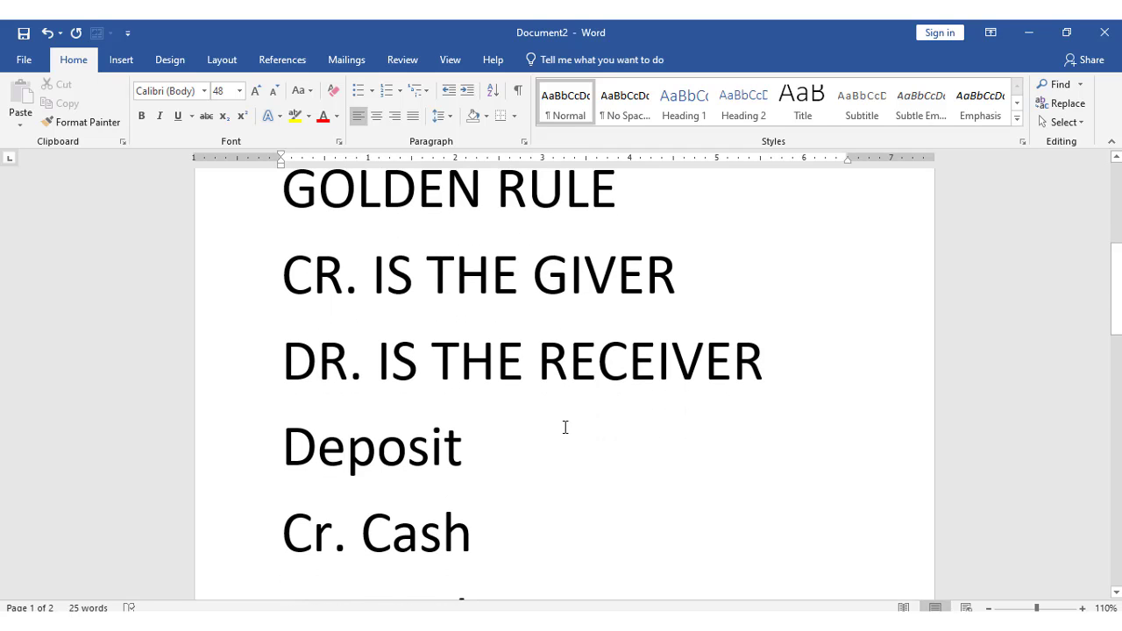
Add the line "Double entry mode" after the Dr. Bank line of the deposit entries
{"action": "left_click", "coordinate": [531, 475]}
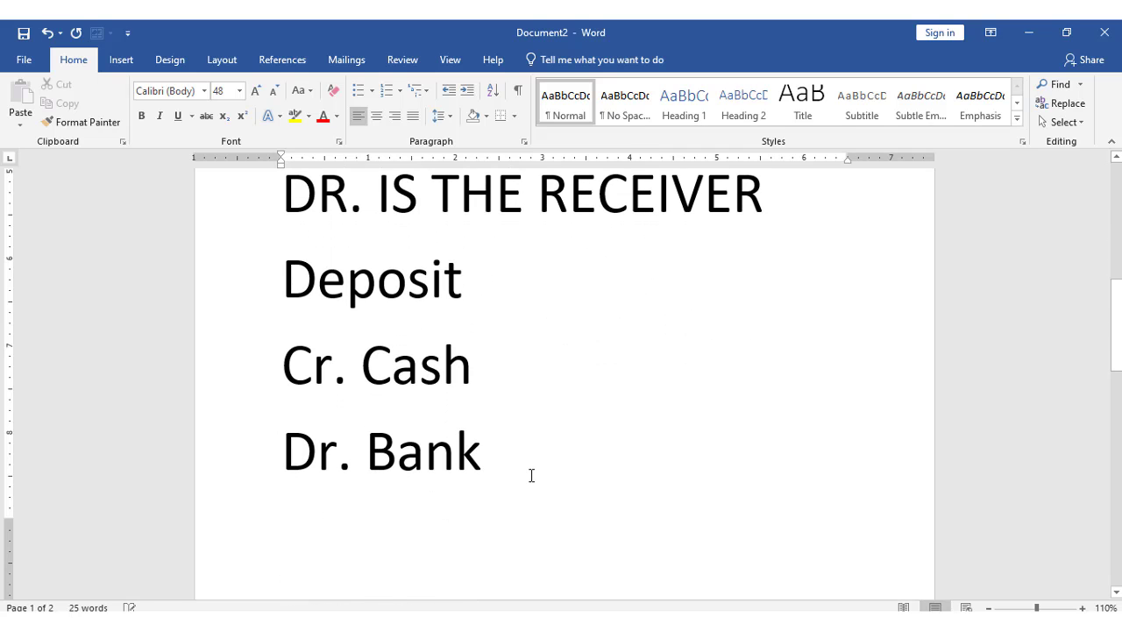
{"action": "key", "text": "Return"}
{"action": "type", "text": "doul"}
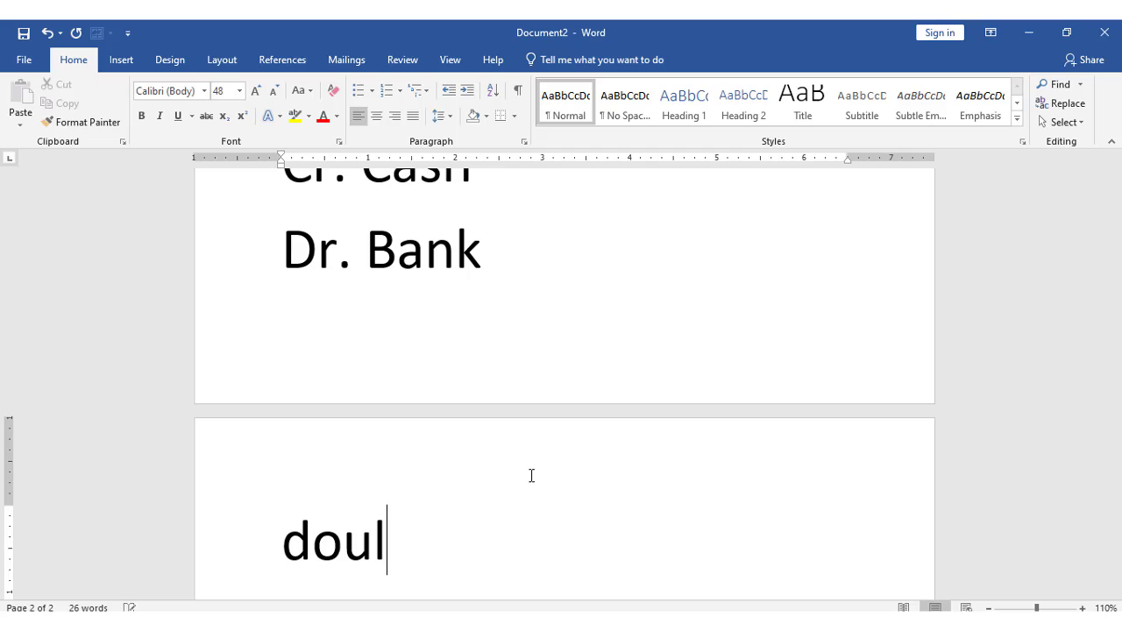
{"action": "key", "text": "BackSpace"}
{"action": "type", "text": "ble en"}
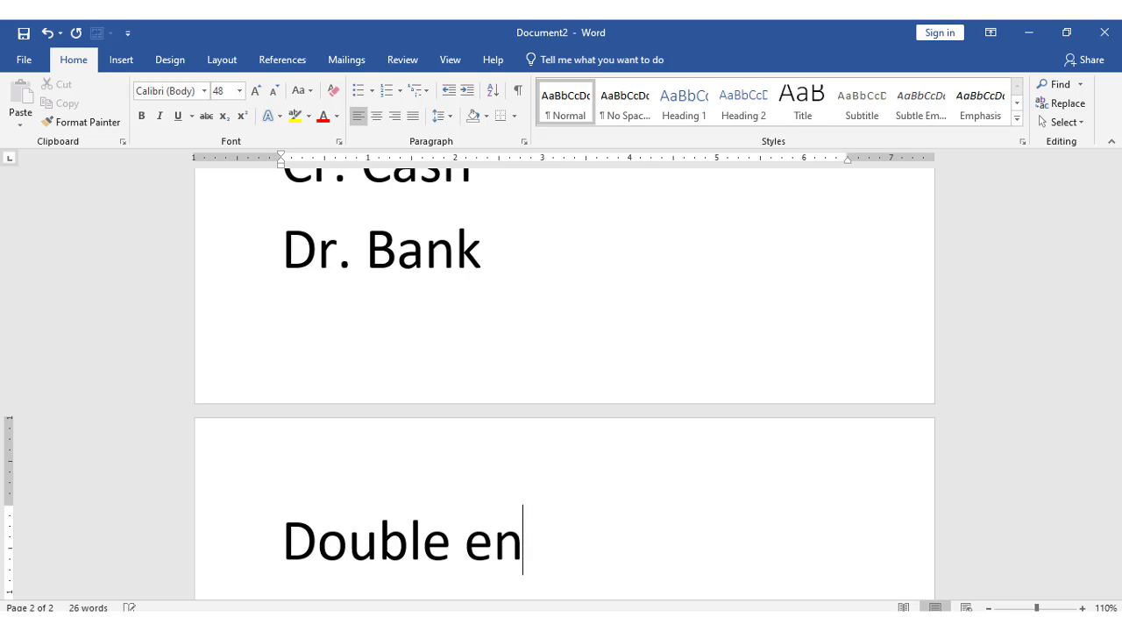
{"action": "type", "text": "try mode"}
{"action": "key", "text": "Return"}
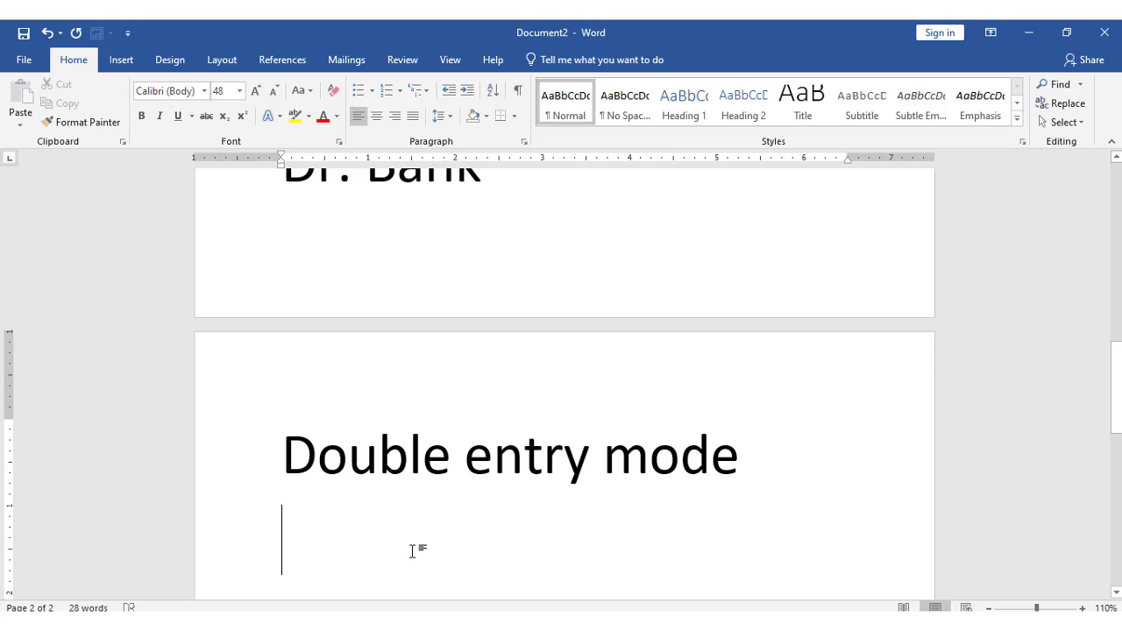
Clear the entire document and set the font size to 36 for new text
{"action": "scroll", "coordinate": [412, 550], "scroll_direction": "up", "scroll_amount": 5}
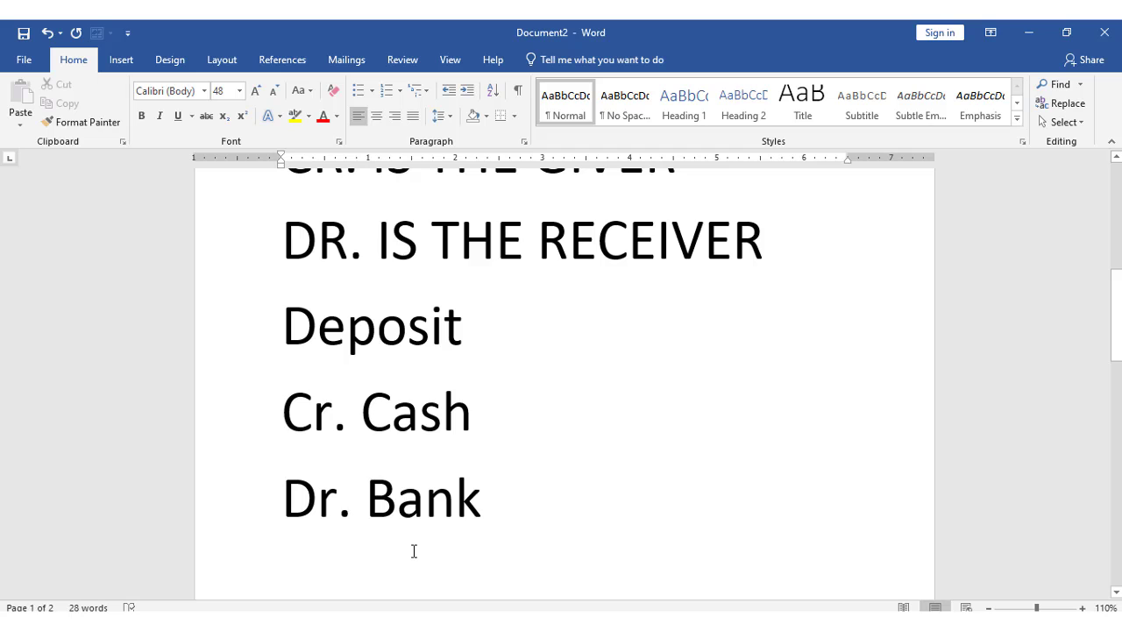
{"action": "key", "text": "ctrl+a"}
{"action": "key", "text": "Delete"}
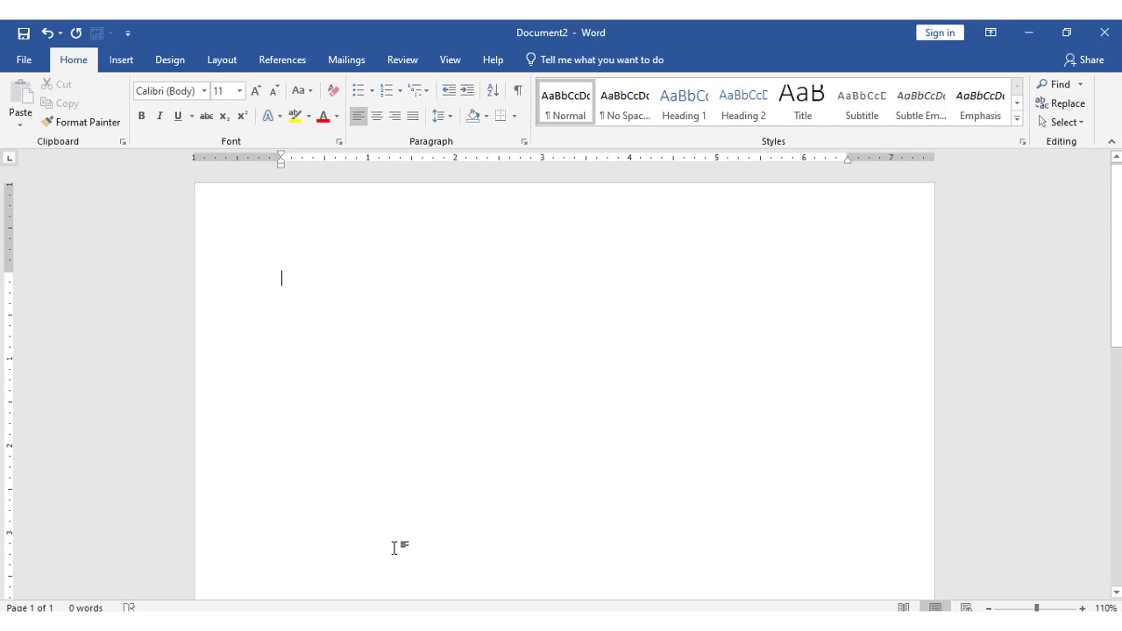
{"action": "left_click", "coordinate": [239, 90]}
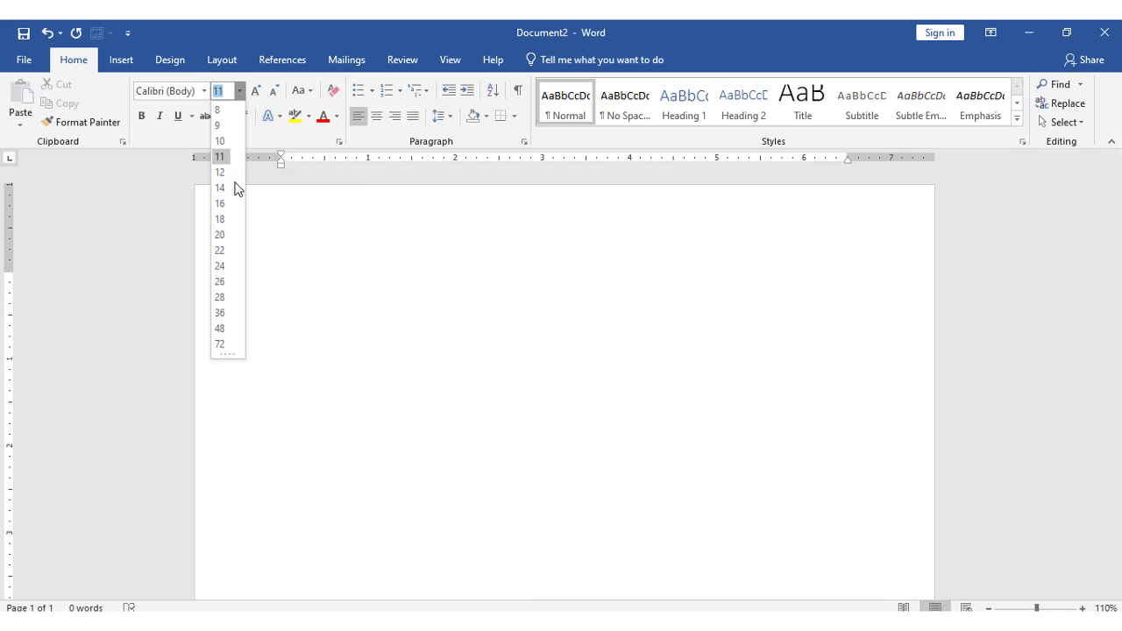
{"action": "left_click", "coordinate": [220, 313]}
{"action": "type", "text": "1-4020"}
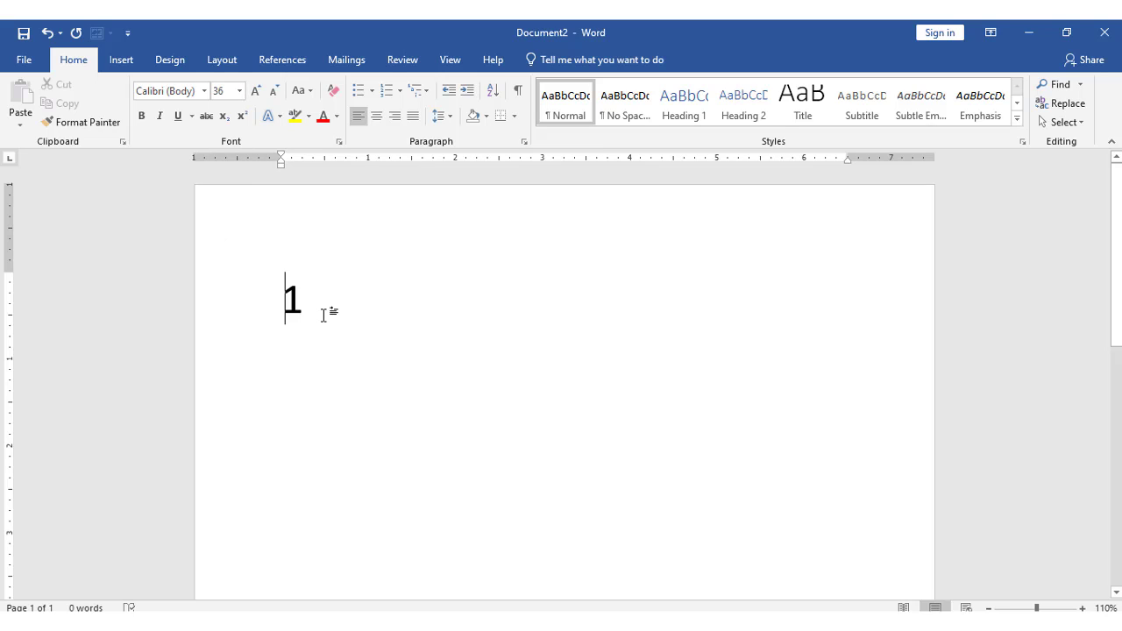
{"action": "key", "text": "BackSpace"}
{"action": "key", "text": "BackSpace"}
{"action": "key", "text": "BackSpace"}
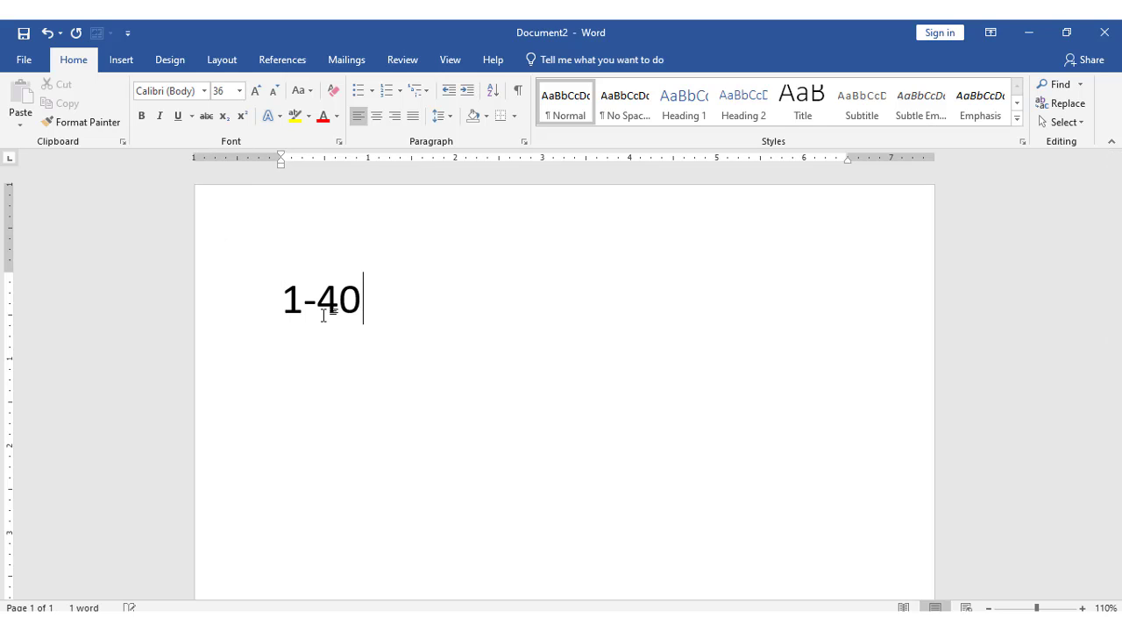
{"action": "type", "text": "-2020 -"}
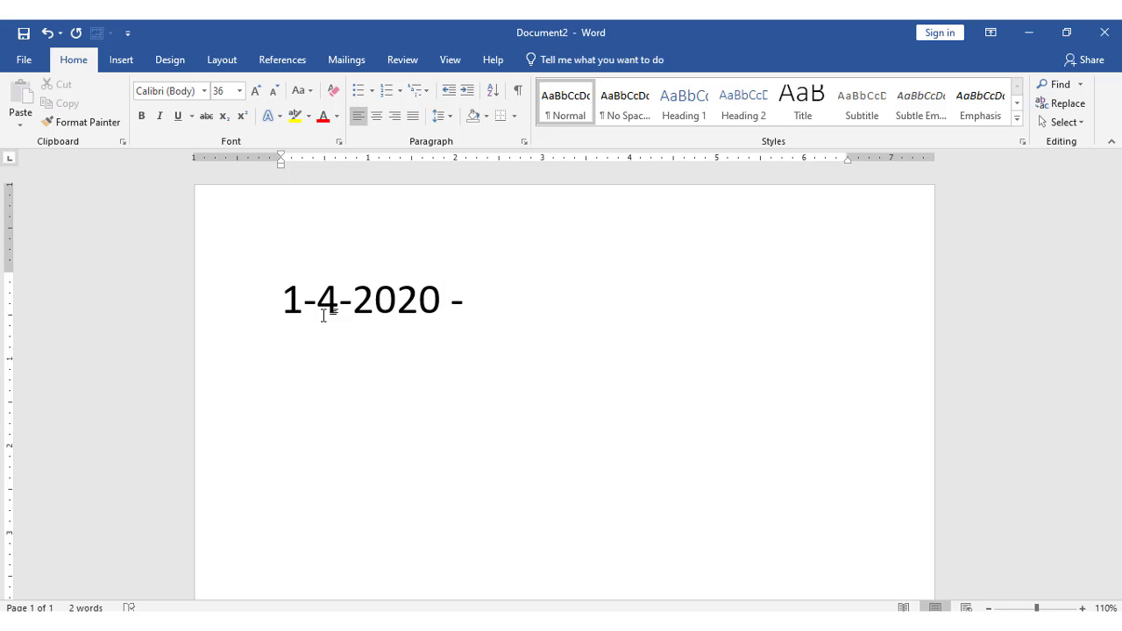
{"action": "key", "text": "BackSpace"}
{"action": "key", "text": "BackSpace"}
{"action": "key", "text": "BackSpace"}
{"action": "key", "text": "BackSpace"}
{"action": "key", "text": "BackSpace"}
{"action": "key", "text": "BackSpace"}
{"action": "key", "text": "BackSpace"}
{"action": "key", "text": "BackSpace"}
{"action": "key", "text": "BackSpace"}
{"action": "key", "text": "BackSpace"}
{"action": "key", "text": "BackSpace"}
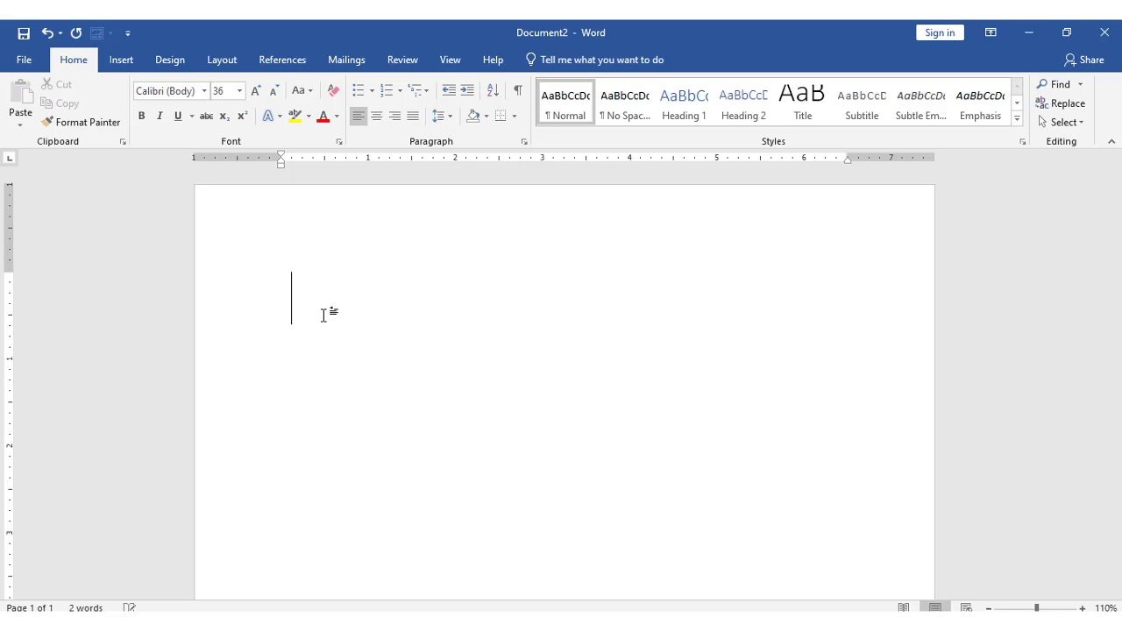
{"action": "key", "text": "BackSpace"}
{"action": "type", "text": "1"}
{"action": "key", "text": "BackSpace"}
Enter "Capital – 1,00,000.00" as the first line of the empty document
{"action": "type", "text": "ital - 1"}
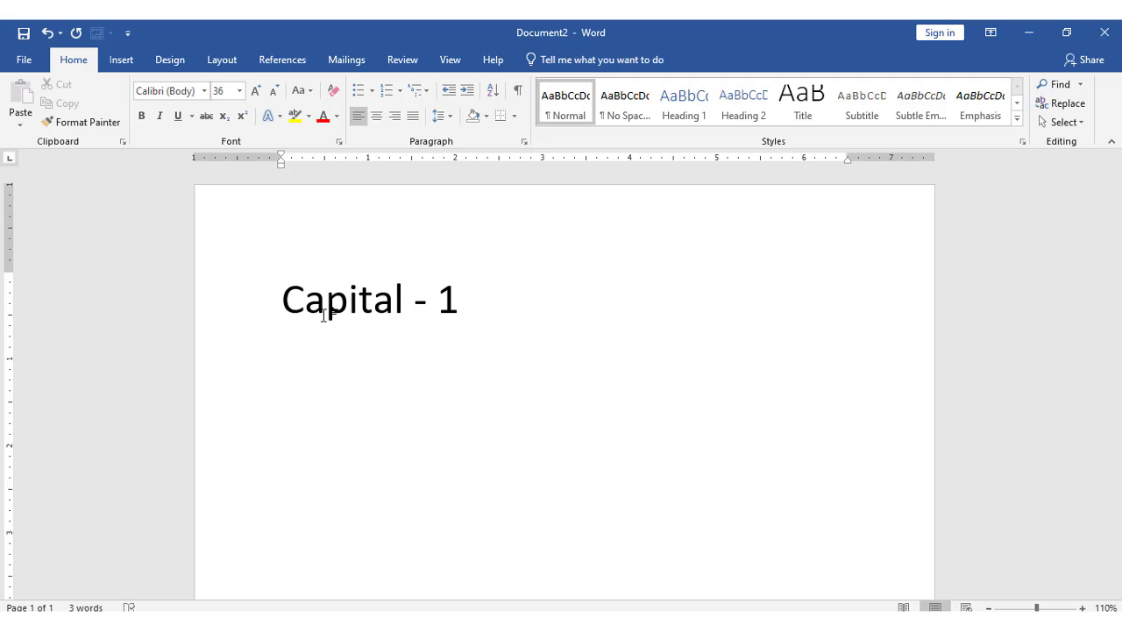
{"action": "type", "text": "00"}
{"action": "key", "text": "BackSpace"}
{"action": "key", "text": "BackSpace"}
{"action": "key", "text": "BackSpace"}
{"action": "type", "text": ",00,000.00"}
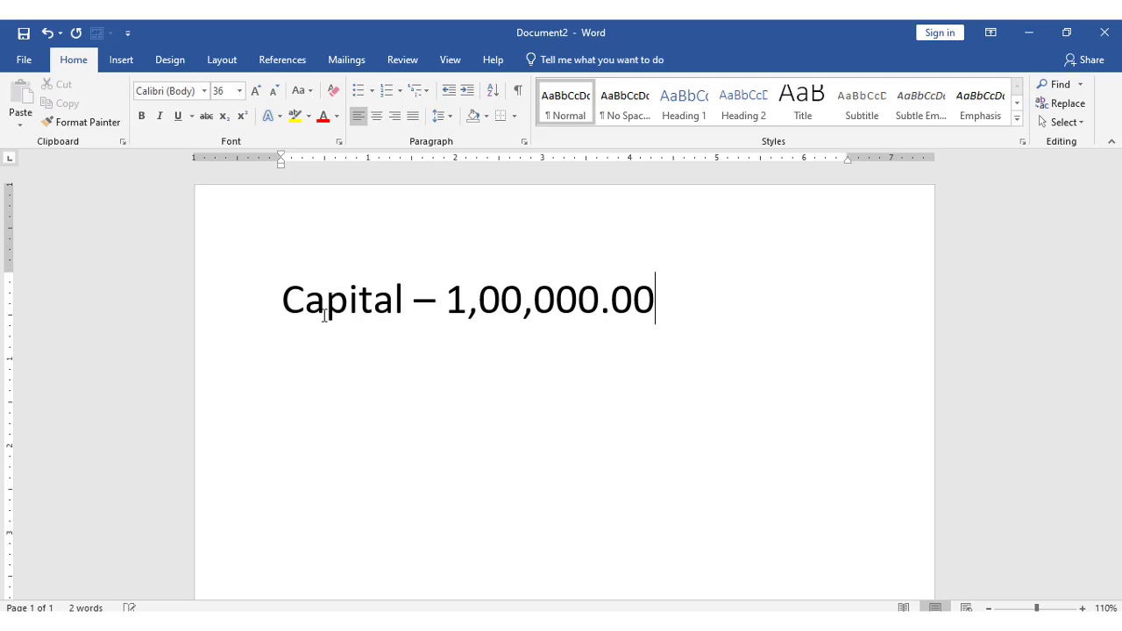
Add the lines "Indian bank – 25,000.00" and "Sbi – 25,000.00" below the Capital line
{"action": "key", "text": "Return"}
{"action": "type", "text": "Indian ba"}
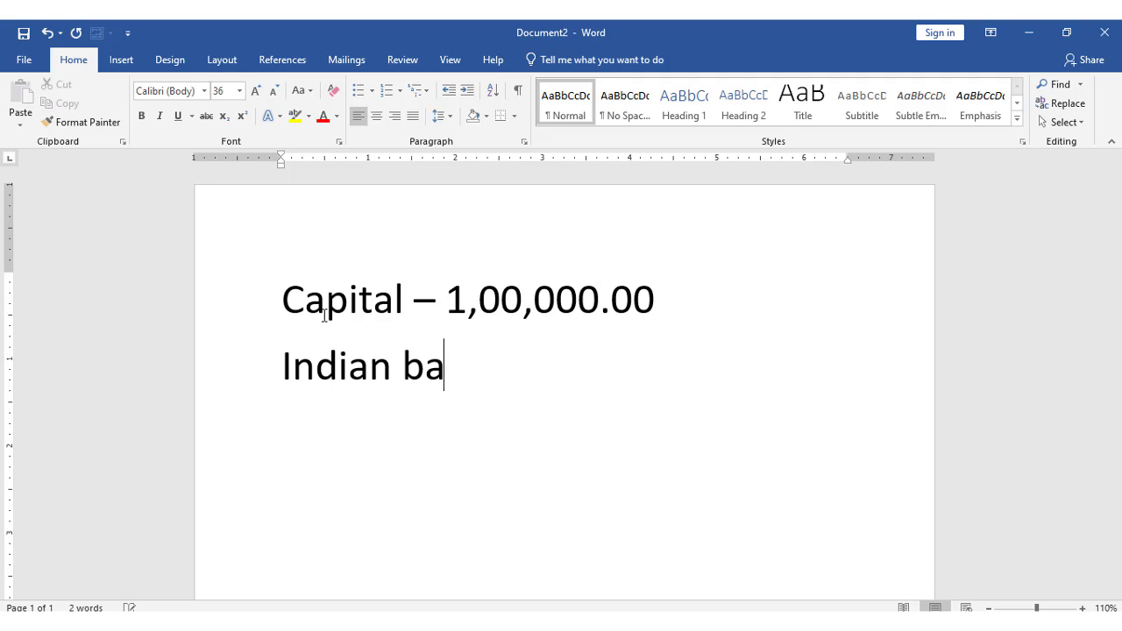
{"action": "type", "text": "nk - 25,000.00"}
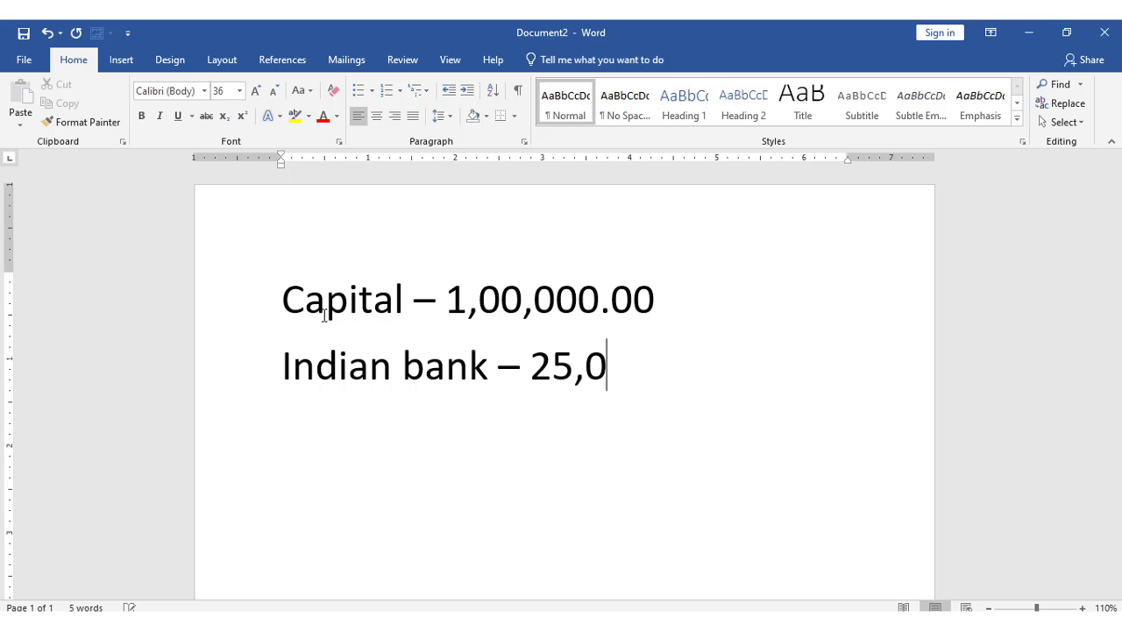
{"action": "key", "text": "Return"}
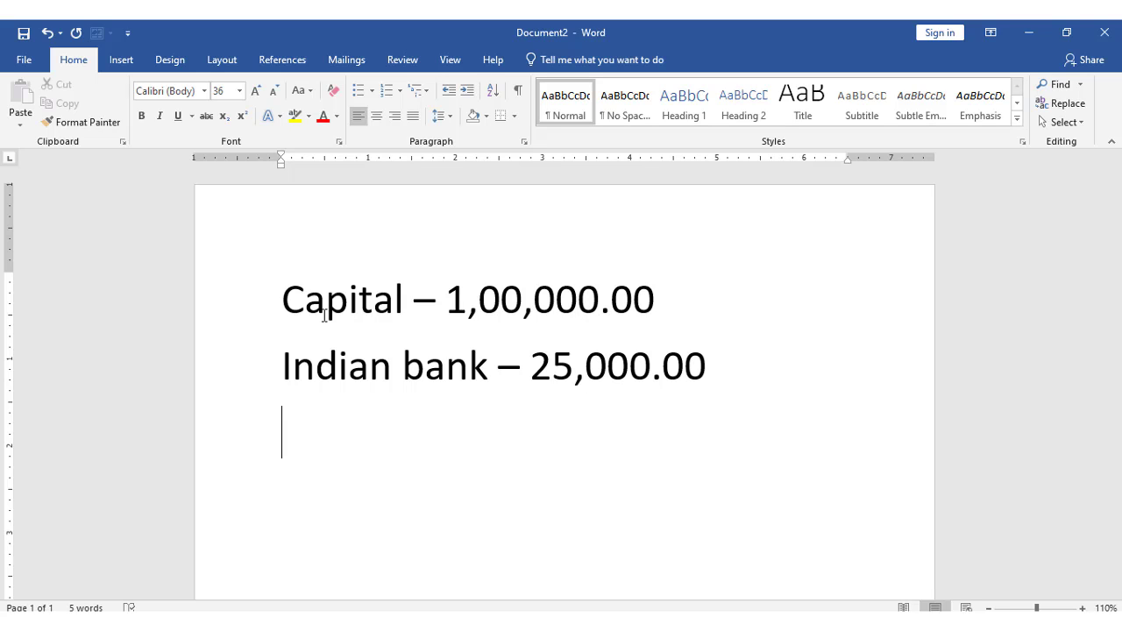
{"action": "type", "text": "Sbi "}
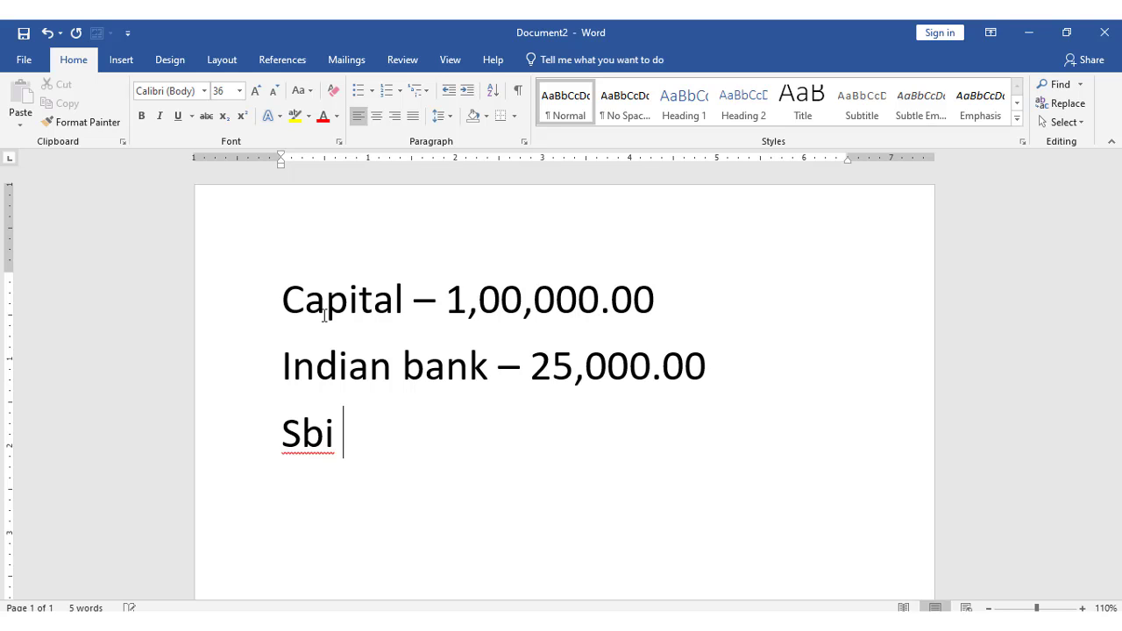
{"action": "type", "text": "- 25000"}
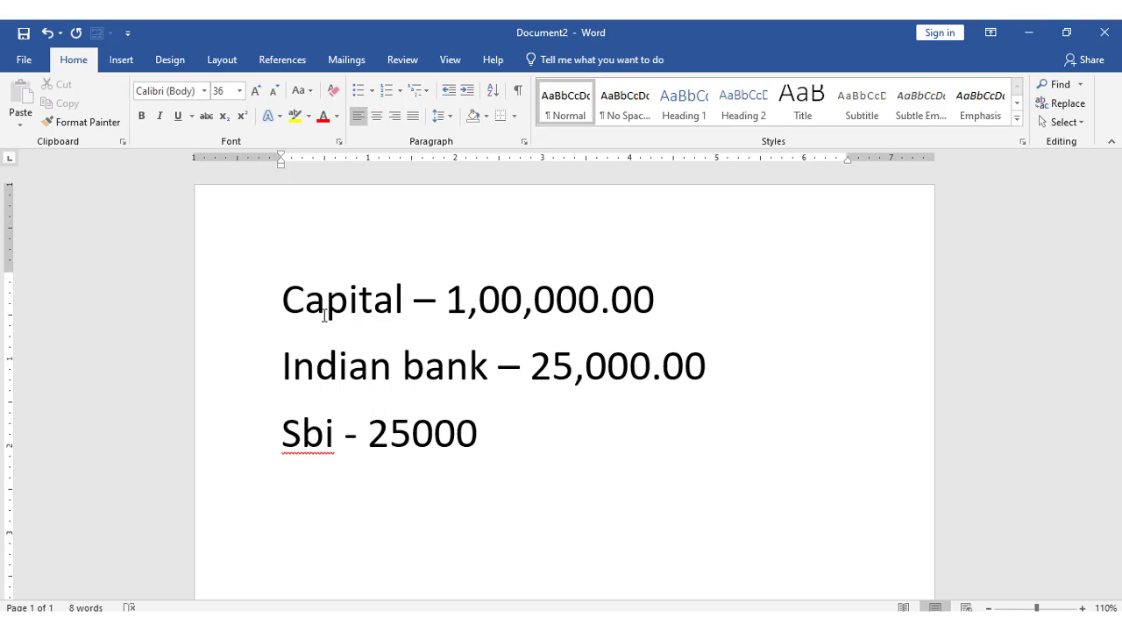
{"action": "key", "text": "BackSpace"}
{"action": "key", "text": "BackSpace"}
{"action": "key", "text": "BackSpace"}
{"action": "type", "text": ",000.00"}
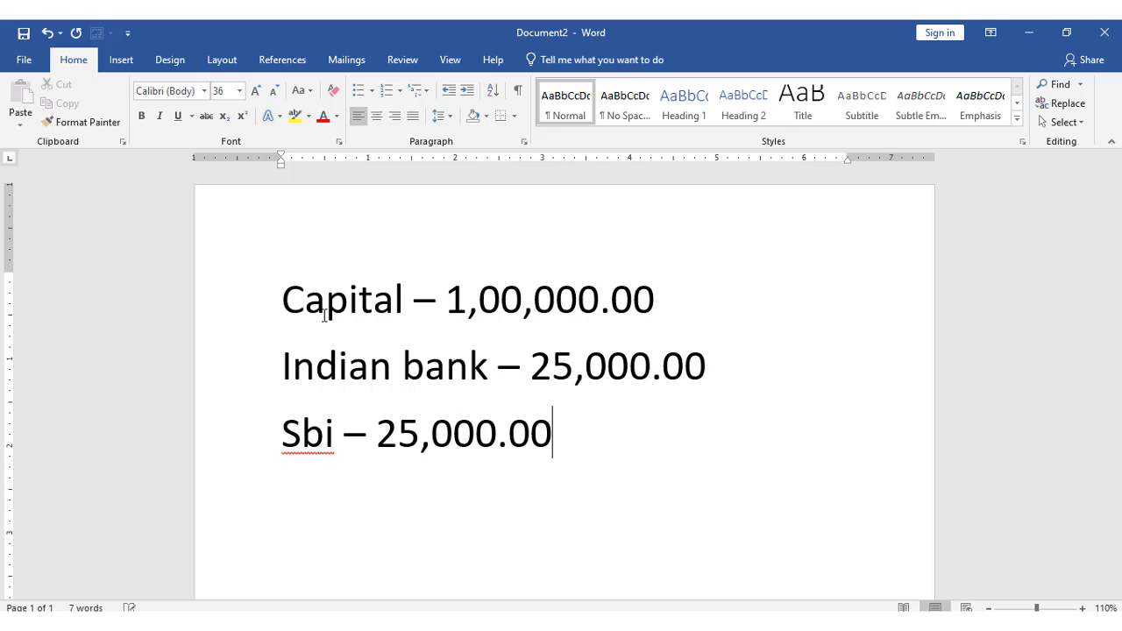
Add the line "Cash – 50,000.00" below the Sbi line and start a new line after it
{"action": "key", "text": "Return"}
{"action": "type", "text": "cas"}
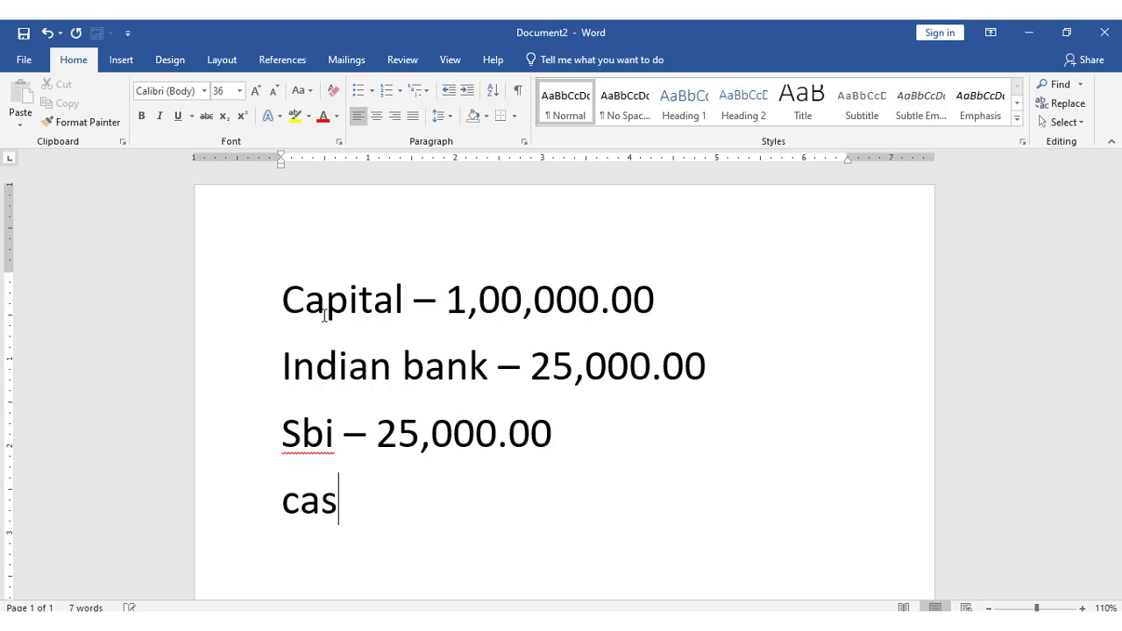
{"action": "type", "text": "h - 50"}
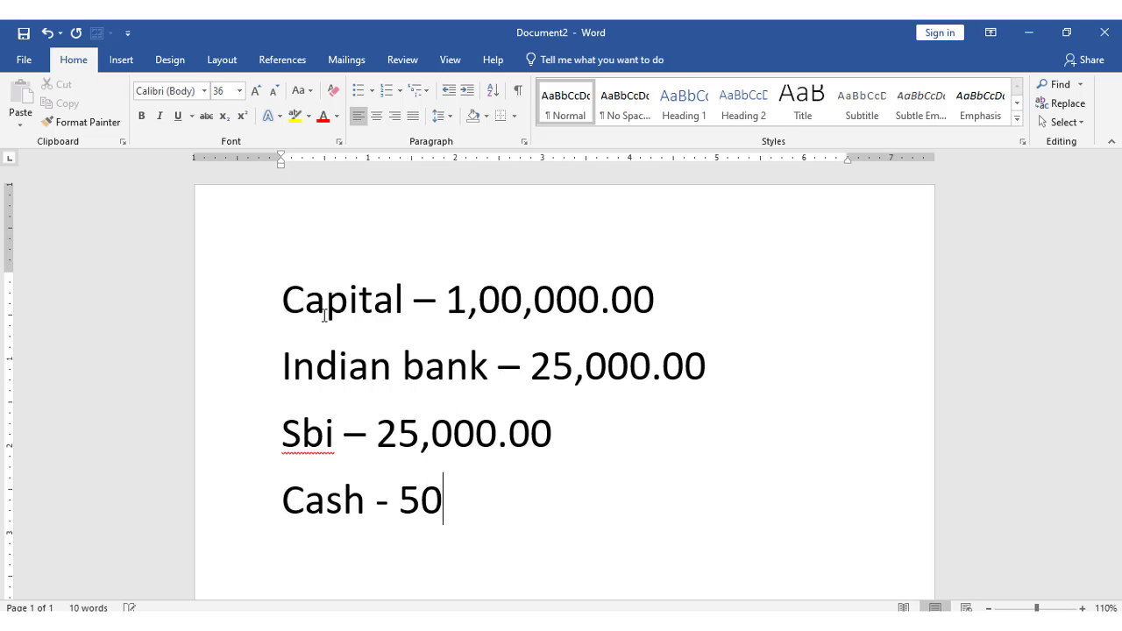
{"action": "type", "text": ",000"}
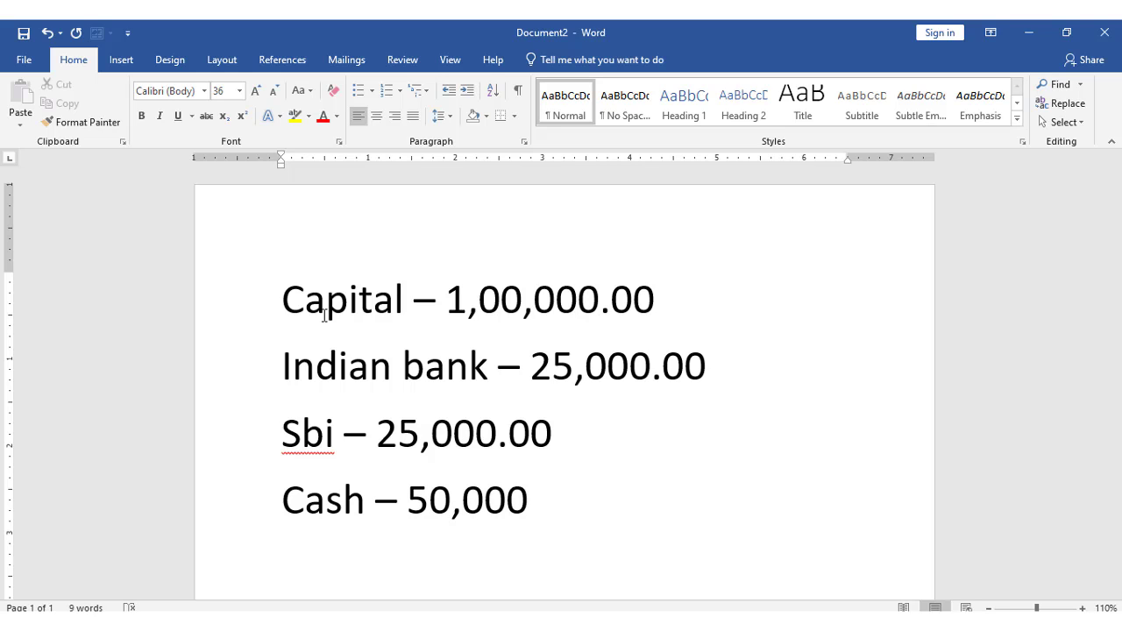
{"action": "type", "text": ".00"}
{"action": "key", "text": "Return"}
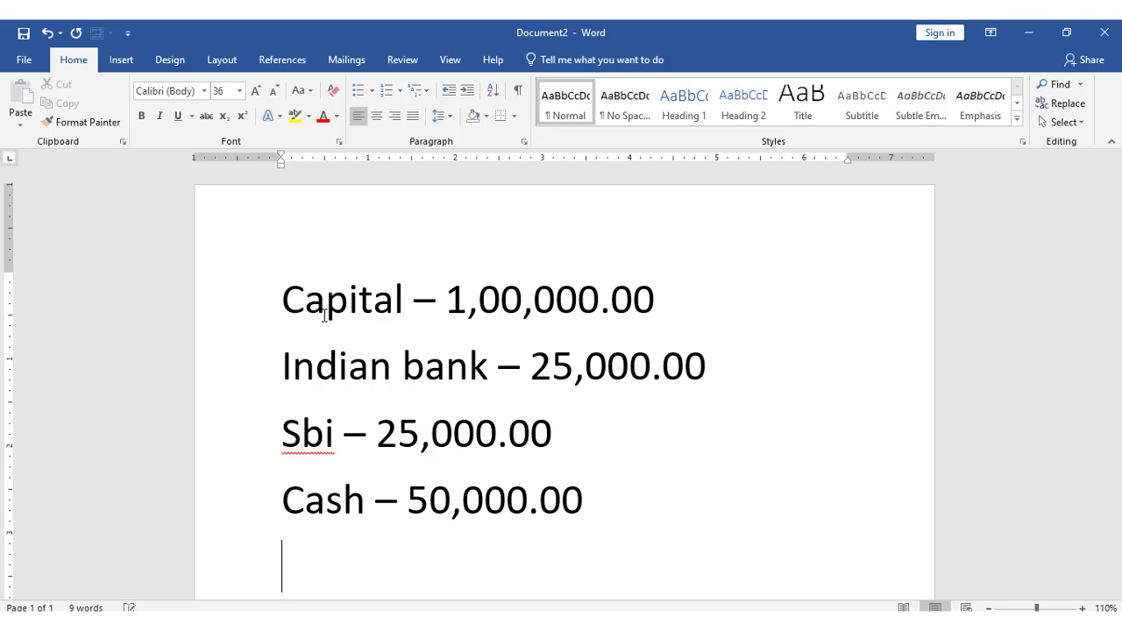
Add the line "1-4-2020 deposit 20,000 to Indian bank" below the Cash line and start a new line after it
{"action": "scroll", "coordinate": [289, 341], "scroll_direction": "down", "scroll_amount": 1}
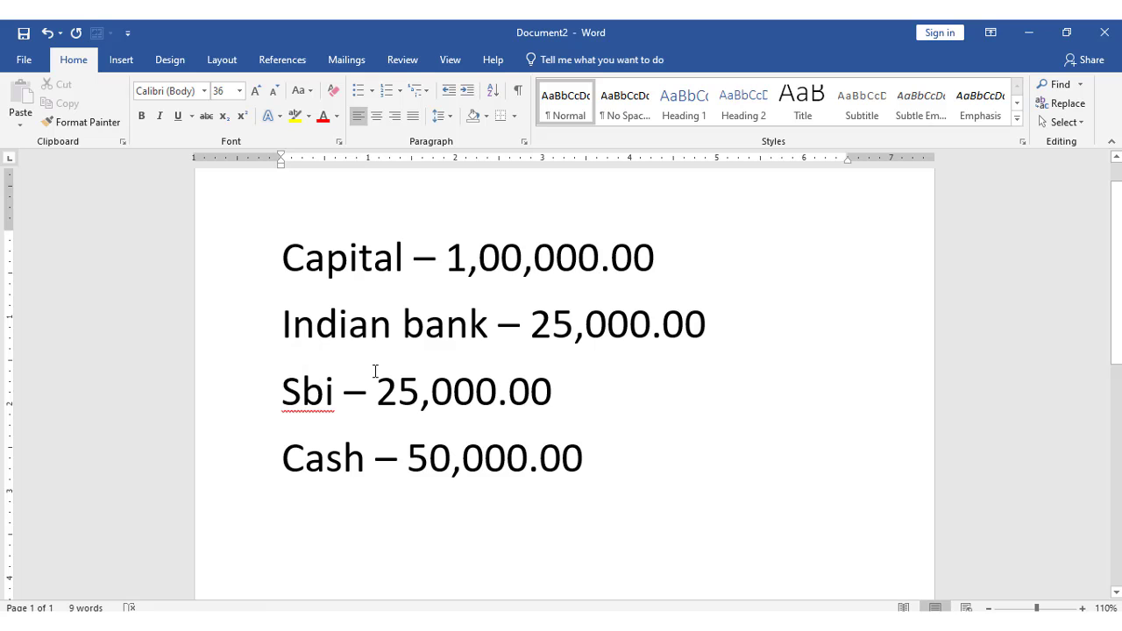
{"action": "scroll", "coordinate": [375, 371], "scroll_direction": "down", "scroll_amount": 1, "text": "ctrl"}
{"action": "scroll", "coordinate": [399, 398], "scroll_direction": "down", "scroll_amount": 2}
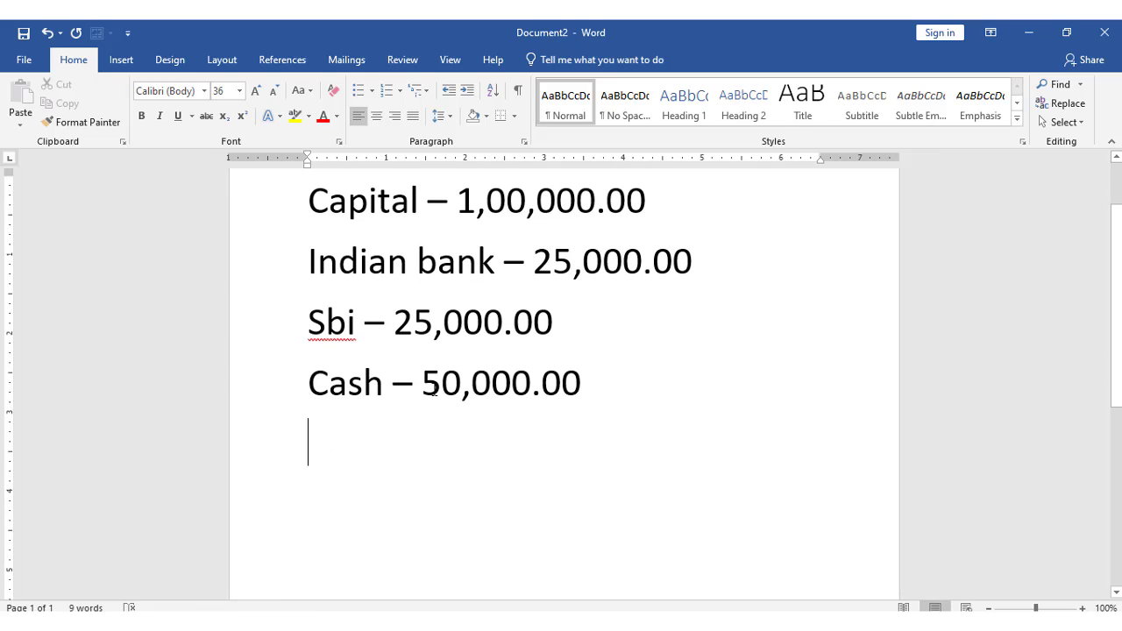
{"action": "type", "text": "1-4"}
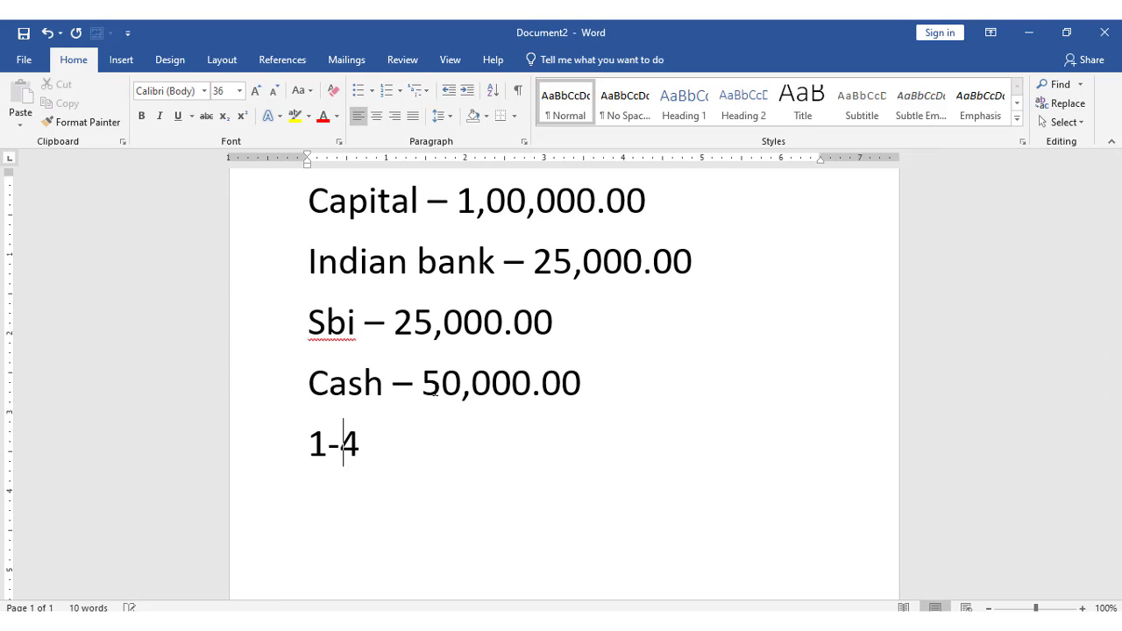
{"action": "type", "text": "-2020"}
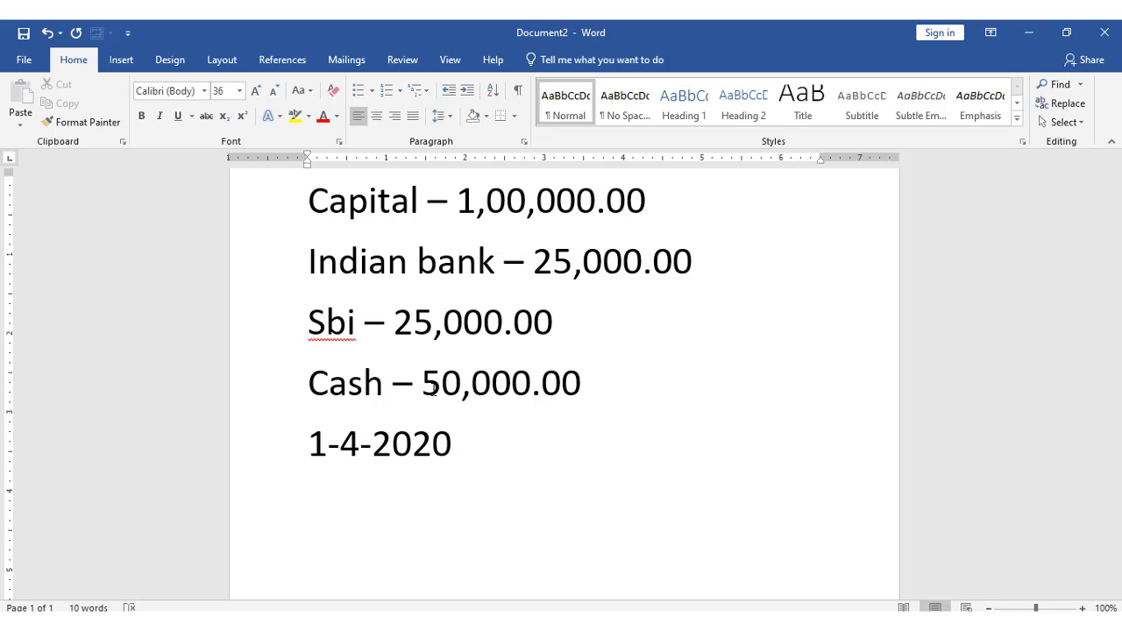
{"action": "type", "text": " deposit "}
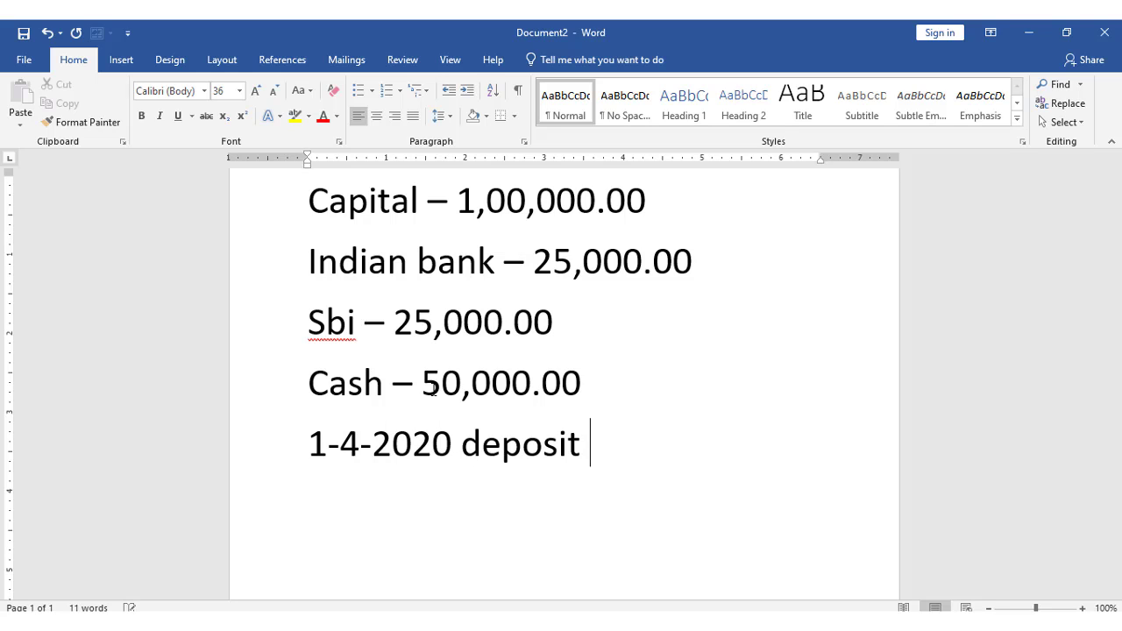
{"action": "type", "text": "20"}
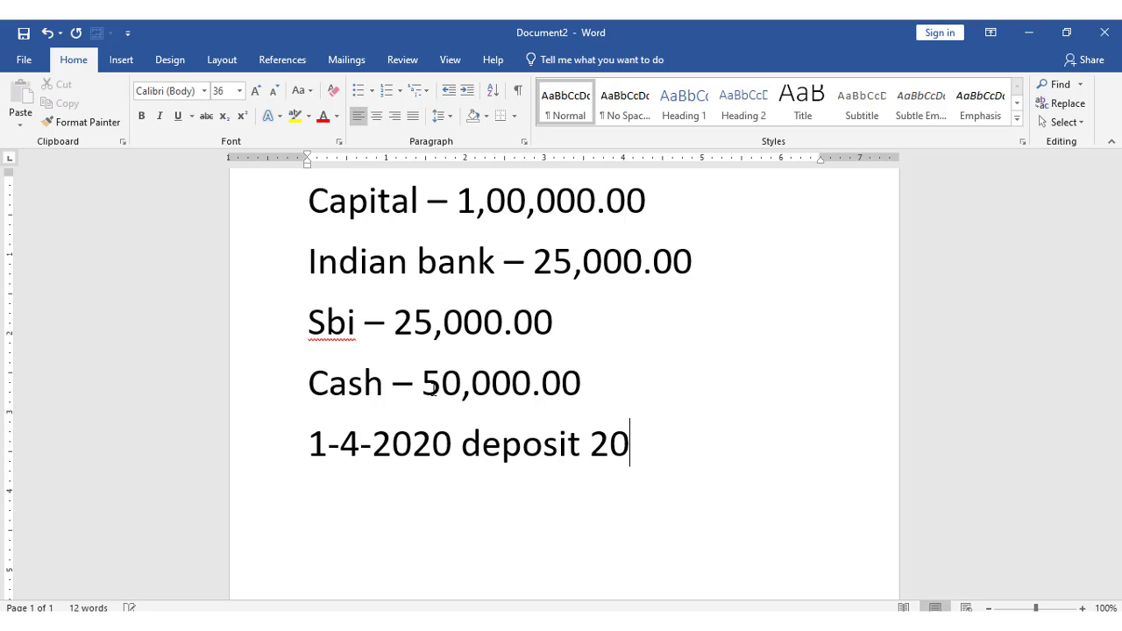
{"action": "type", "text": ",000 to in"}
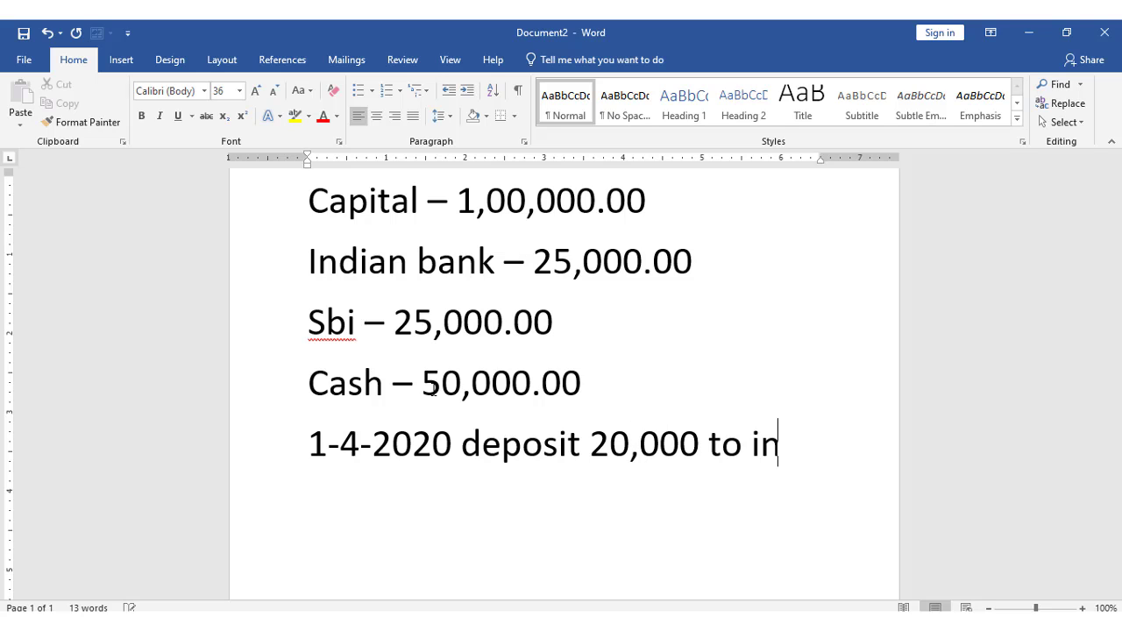
{"action": "type", "text": "dian bank"}
{"action": "key", "text": "Return"}
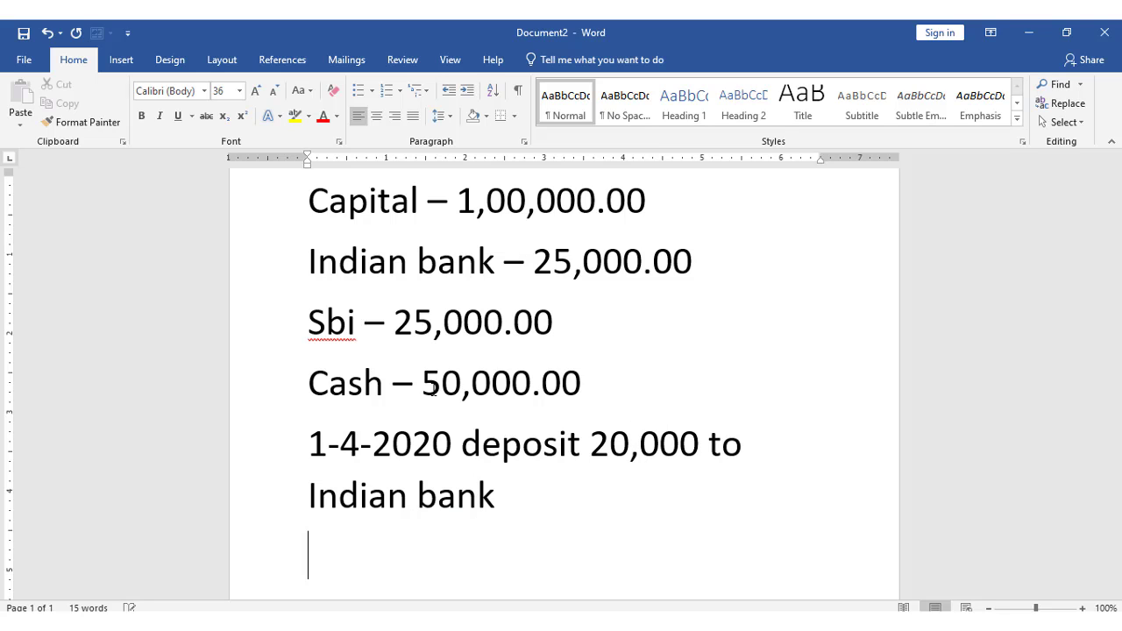
Add the line "1-4-2020 withraw 2000 from SBI" below the deposit transaction and start a new line after it
{"action": "type", "text": "1-4-2020"}
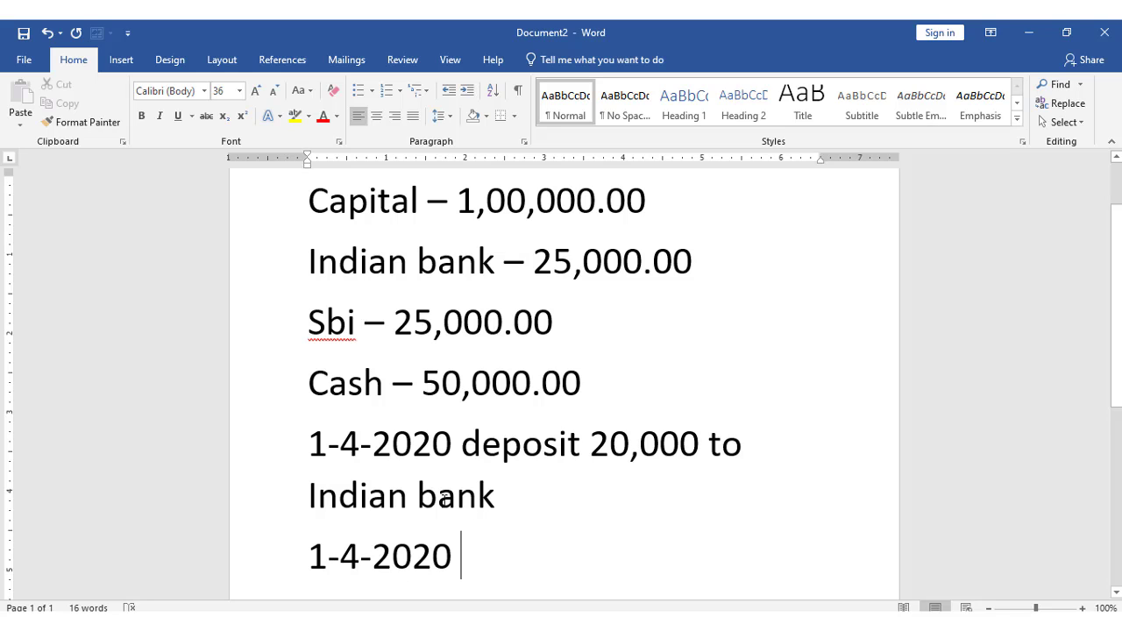
{"action": "scroll", "coordinate": [491, 501], "scroll_direction": "down", "scroll_amount": 1}
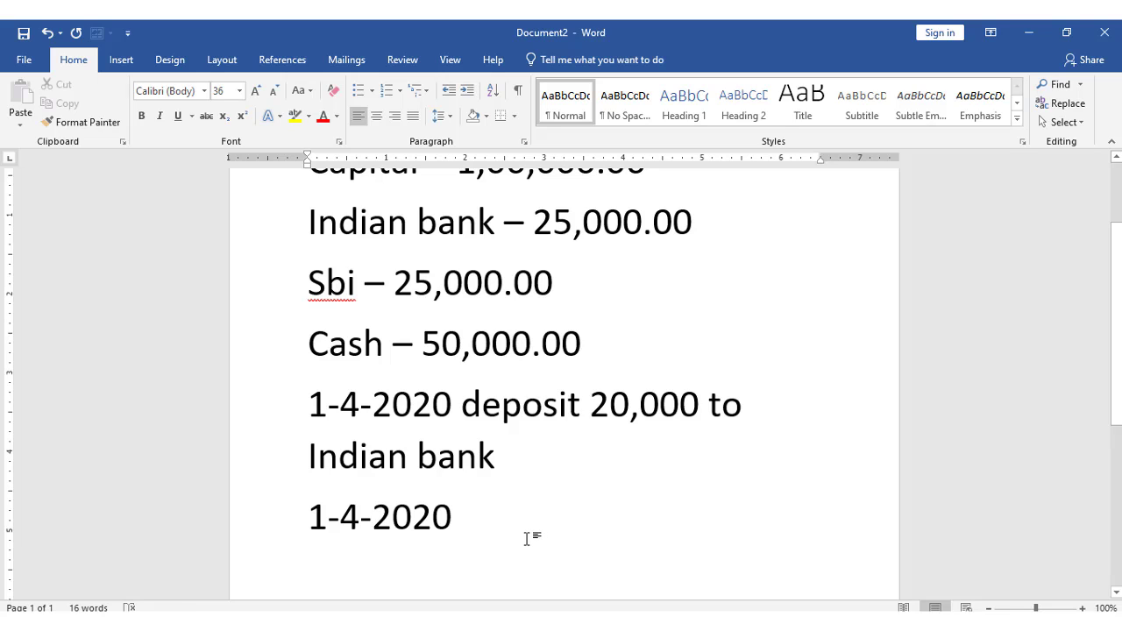
{"action": "type", "text": "withra"}
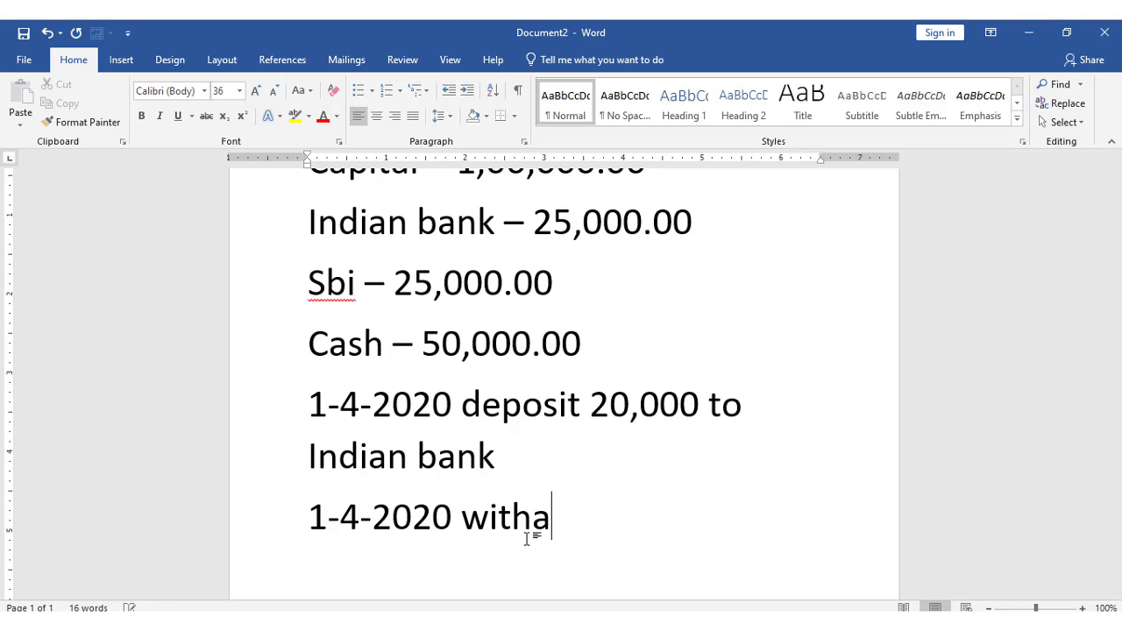
{"action": "key", "text": "BackSpace"}
{"action": "type", "text": "raw 2000 "}
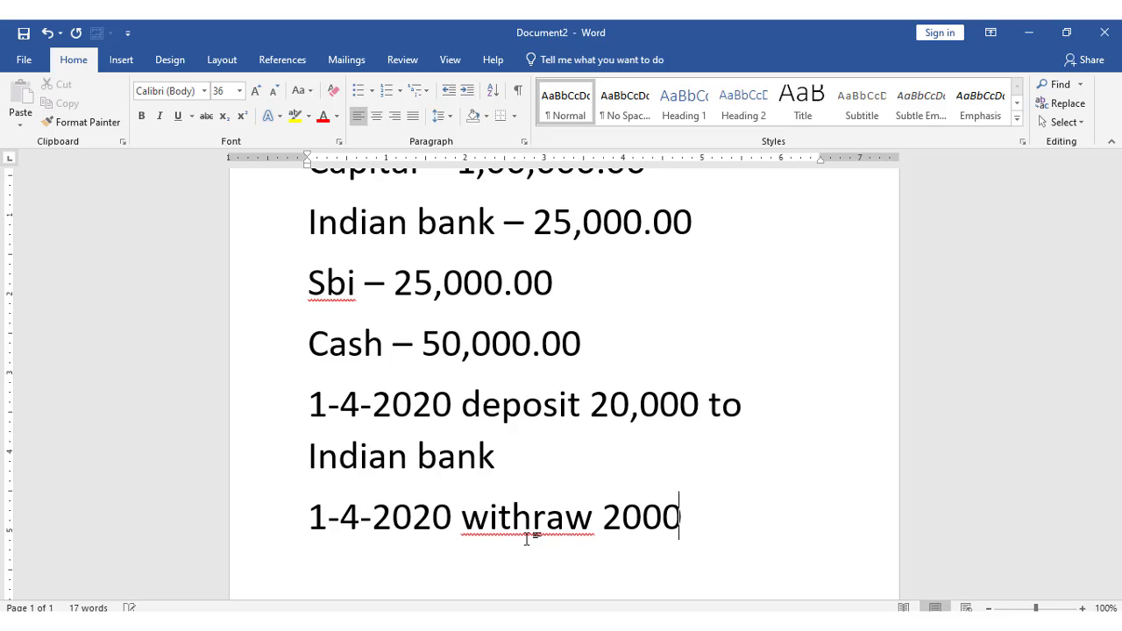
{"action": "type", "text": "fro"}
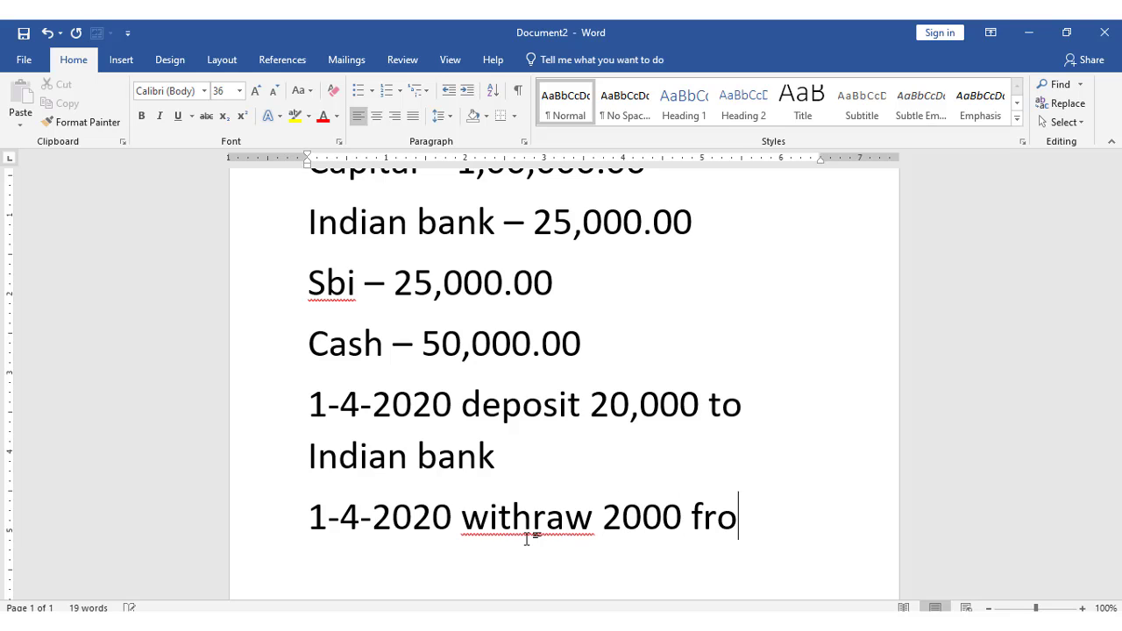
{"action": "type", "text": "m SBI"}
{"action": "key", "text": "Return"}
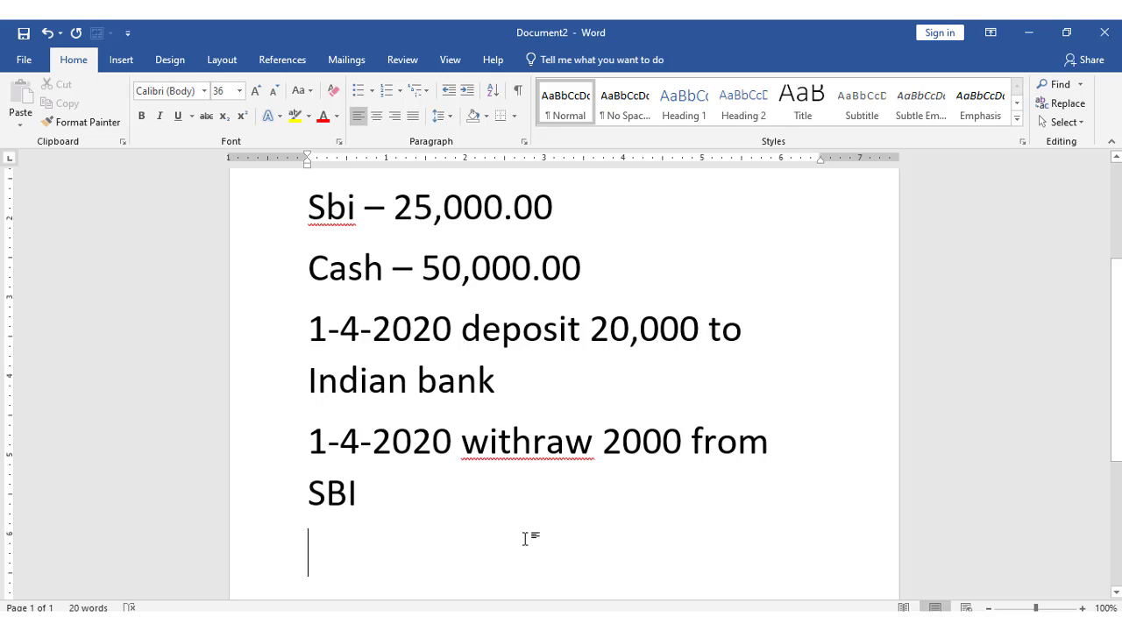
Add the line "1-4-2020 transfer 10,000 from Indian bank to SBI" below the withdrawal transaction and start a new line after it
{"action": "type", "text": "1-4-2020"}
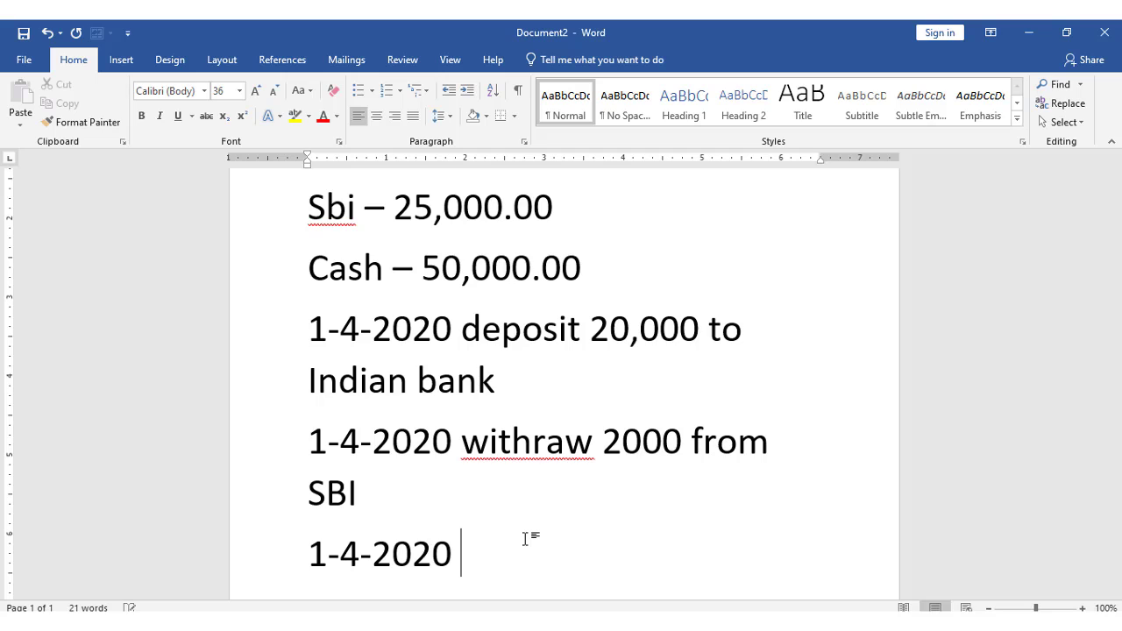
{"action": "type", "text": " transfer "}
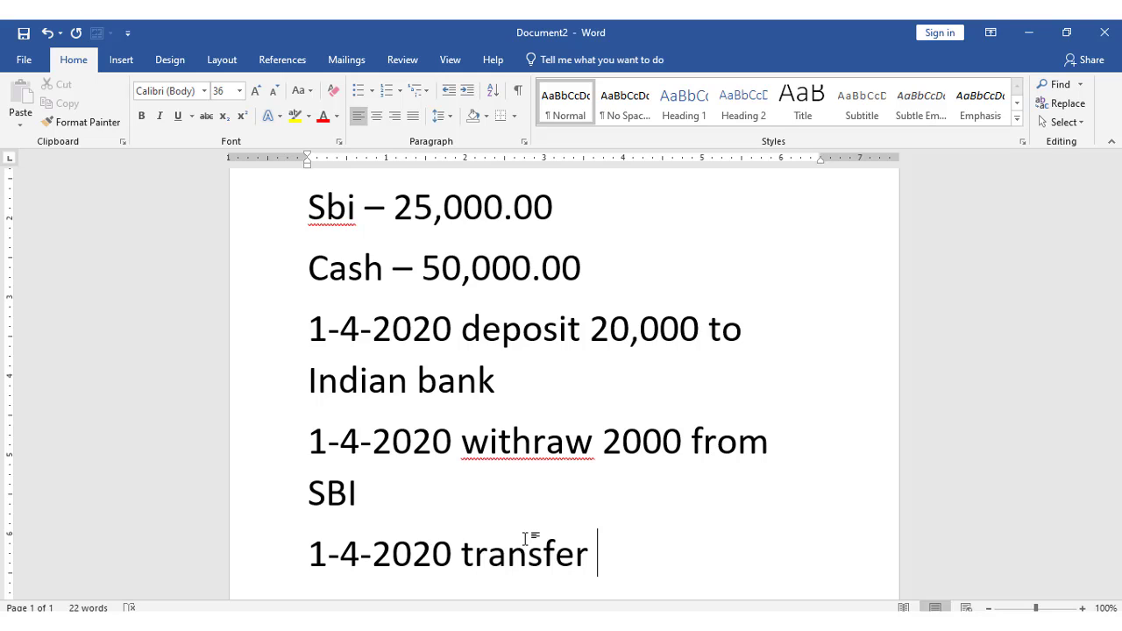
{"action": "type", "text": "10,0"}
{"action": "key", "text": "BackSpace"}
{"action": "type", "text": ",0"}
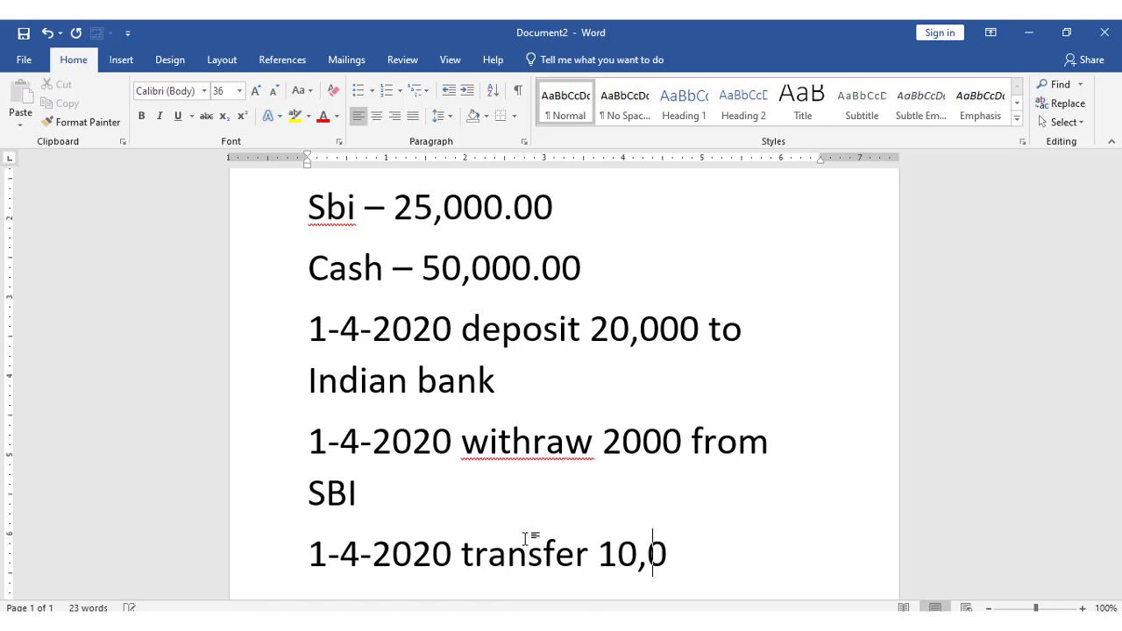
{"action": "type", "text": "00 fro i"}
{"action": "key", "text": "BackSpace"}
{"action": "key", "text": "BackSpace"}
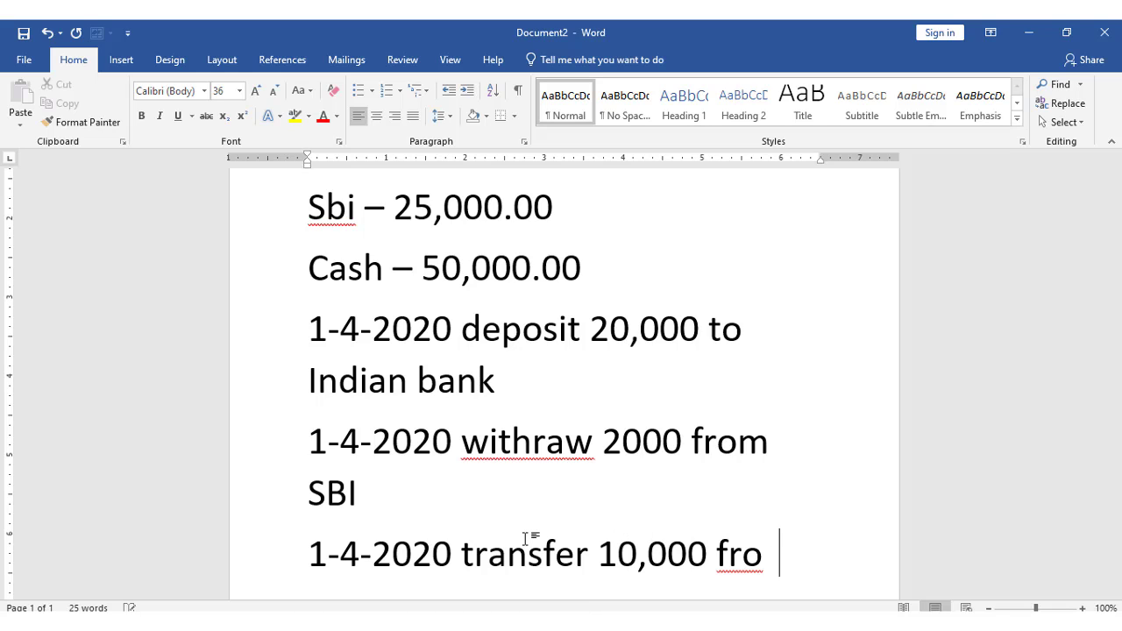
{"action": "type", "text": "m Indian ban"}
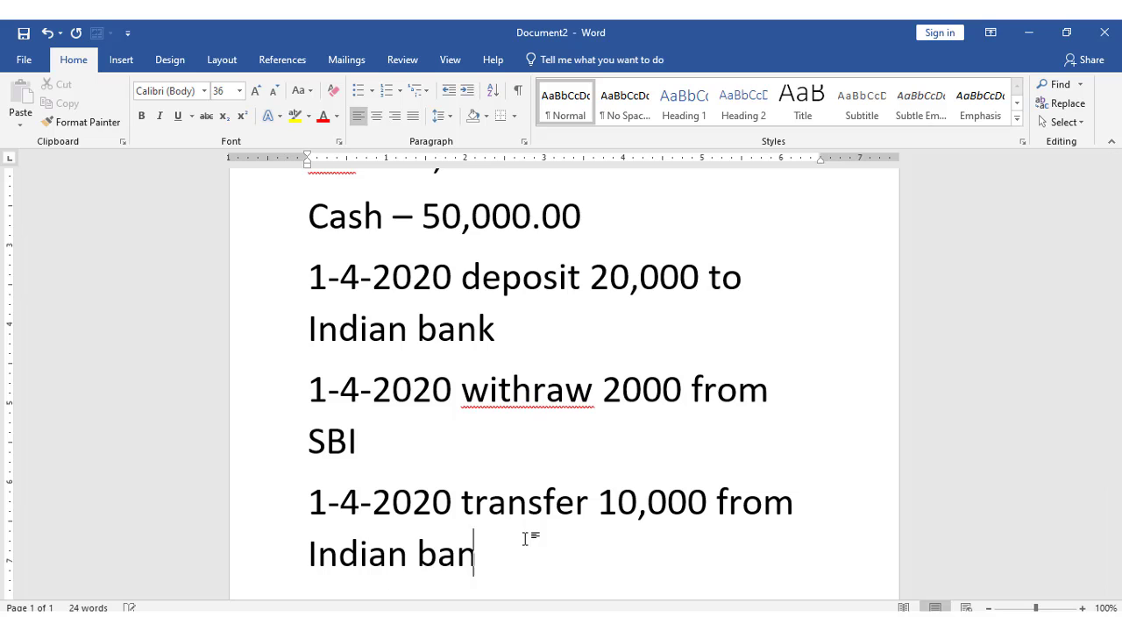
{"action": "type", "text": "k to SBI"}
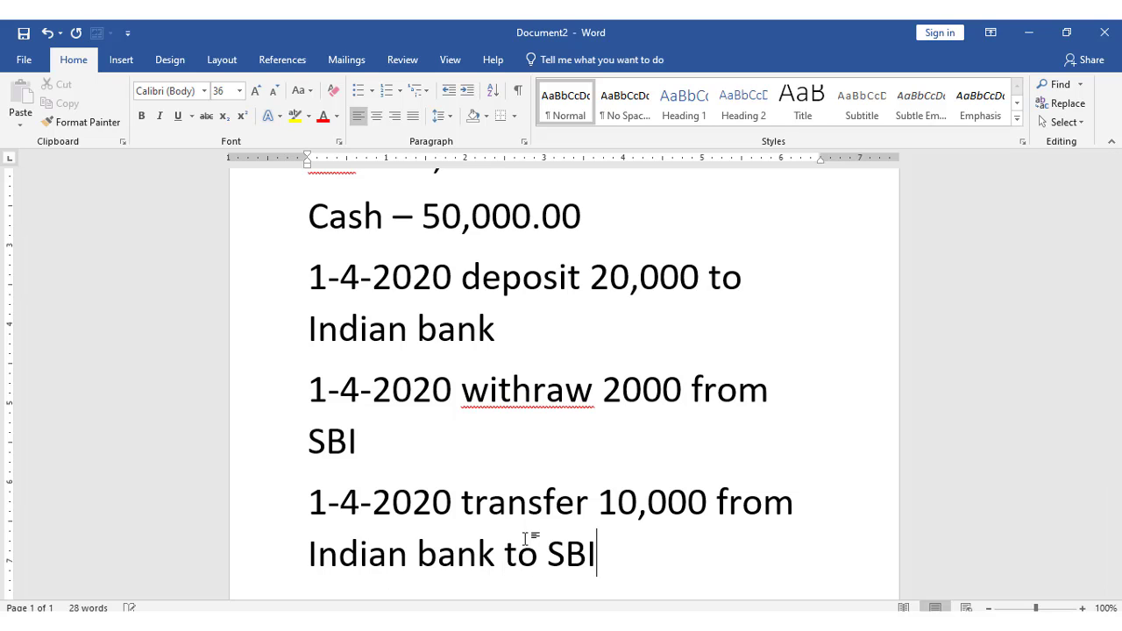
{"action": "key", "text": "Return"}
Examine the opening cash and bank balances together with the deposit and withdrawal transactions, highlighting the cash balance and deposit amounts
{"action": "scroll", "coordinate": [443, 470], "scroll_direction": "up", "scroll_amount": 2}
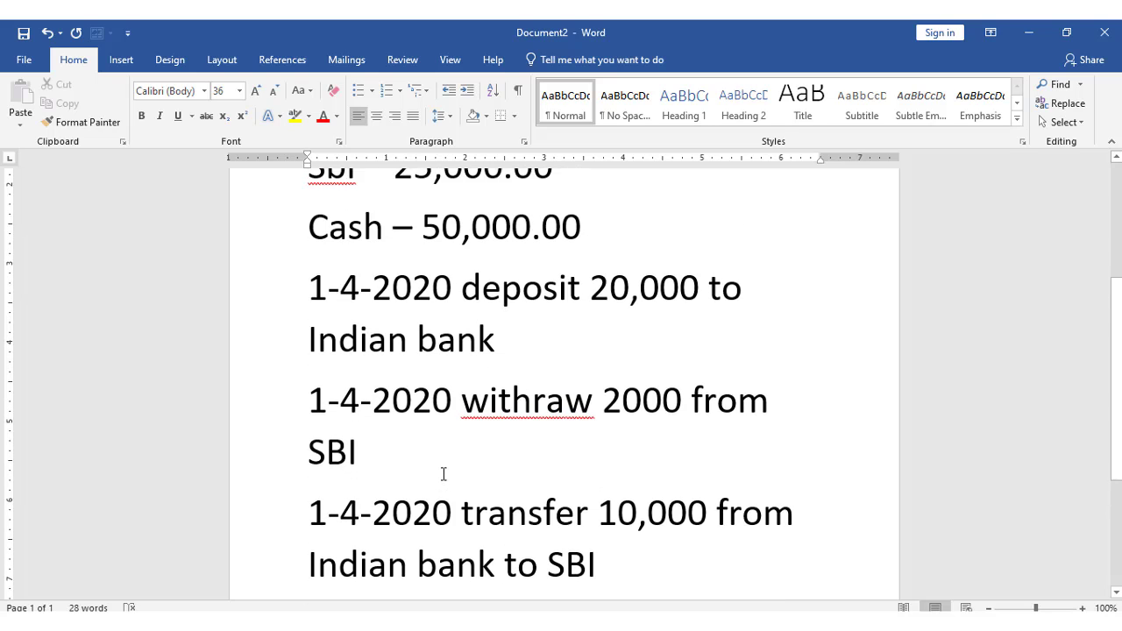
{"action": "scroll", "coordinate": [503, 457], "scroll_direction": "up", "scroll_amount": 1}
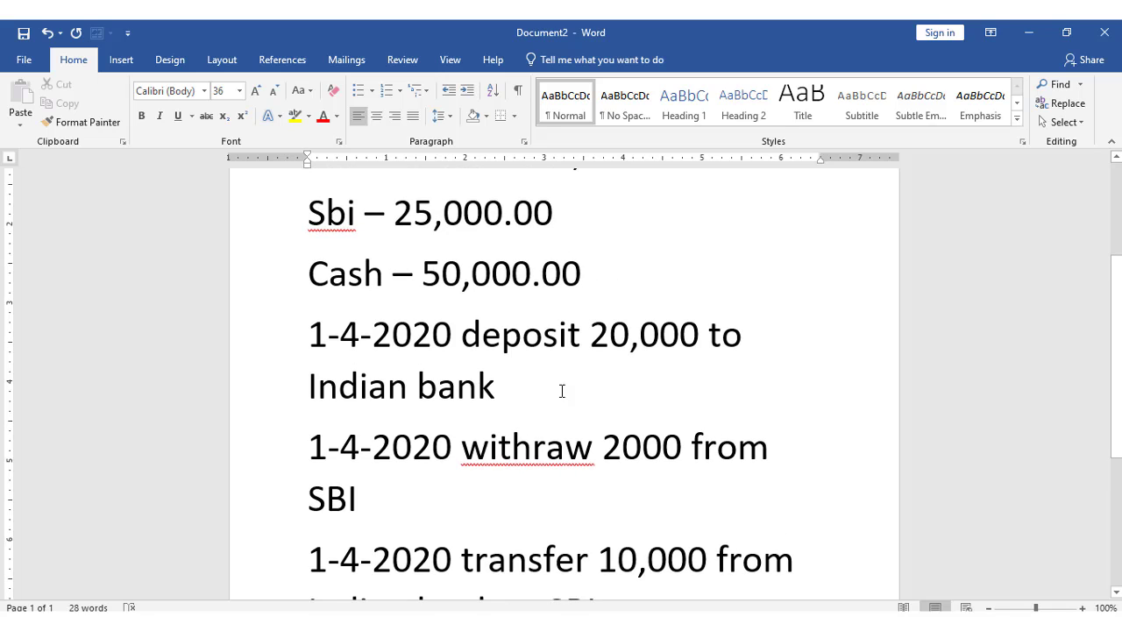
{"action": "left_click", "coordinate": [599, 334]}
{"action": "left_click", "coordinate": [457, 273], "text": "shift"}
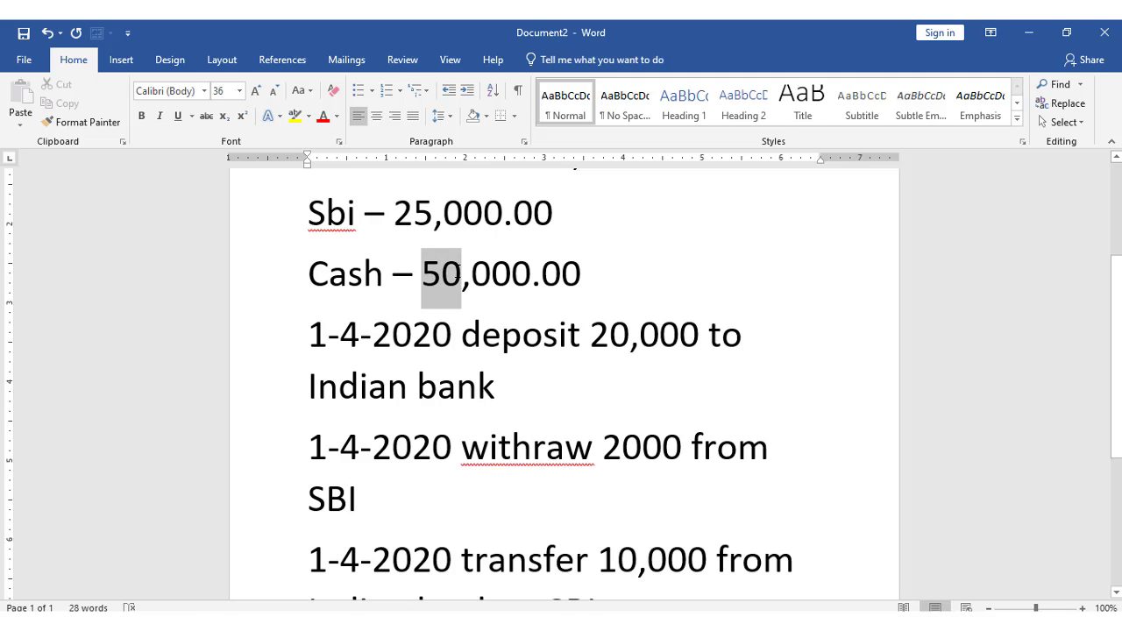
{"action": "left_click", "coordinate": [536, 409]}
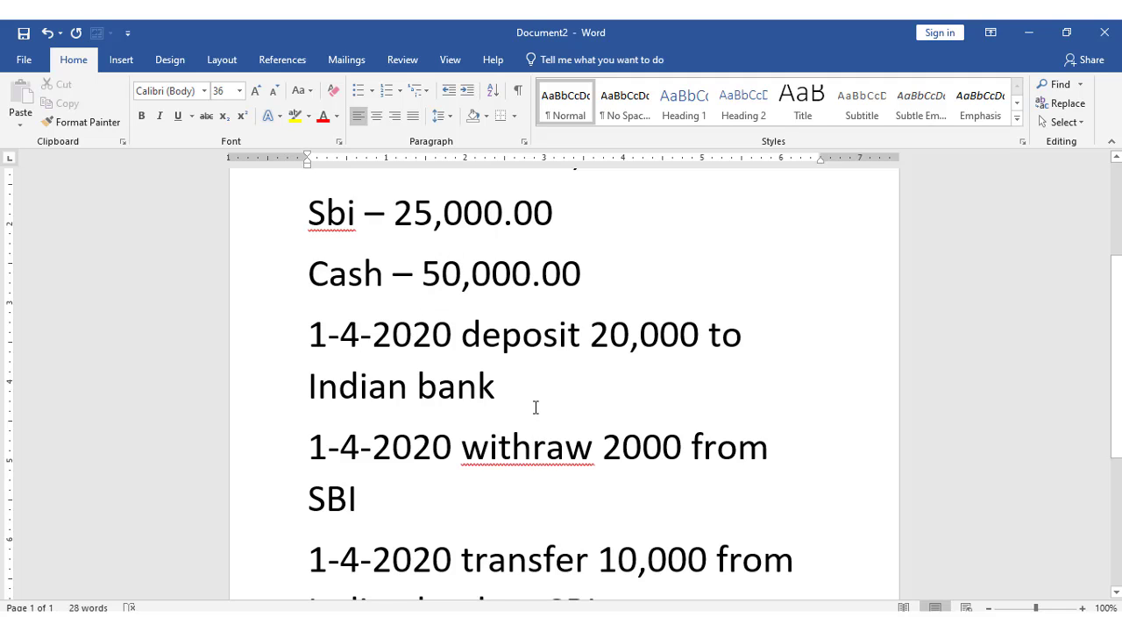
{"action": "scroll", "coordinate": [536, 408], "scroll_direction": "down", "scroll_amount": 1}
{"action": "scroll", "coordinate": [535, 406], "scroll_direction": "up", "scroll_amount": 3}
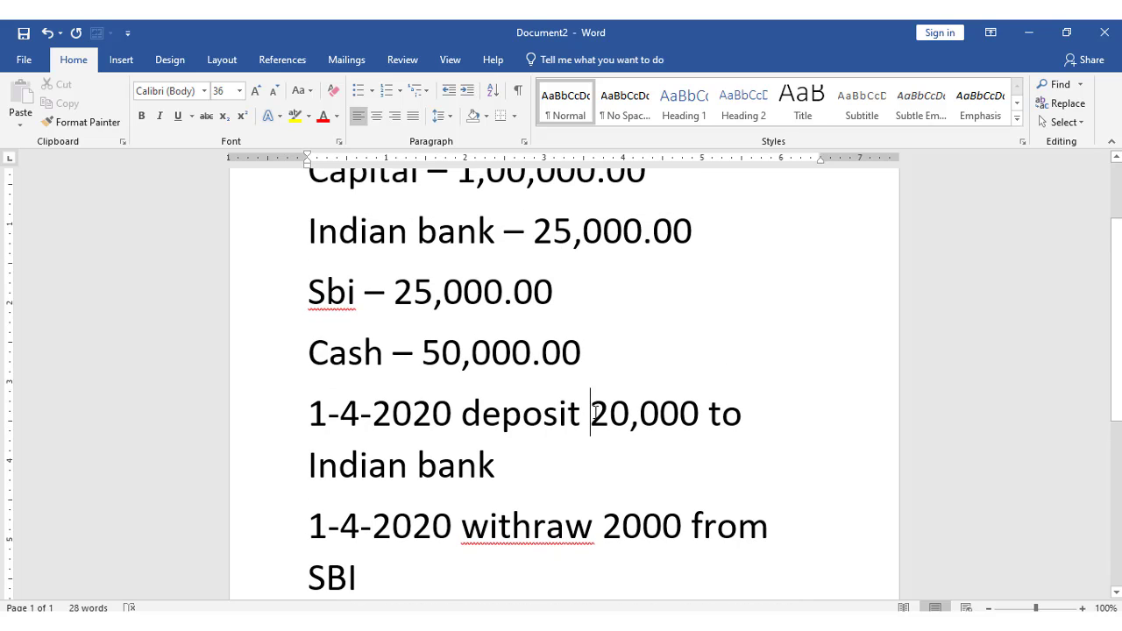
{"action": "left_click_drag", "start_coordinate": [590, 412], "coordinate": [610, 412]}
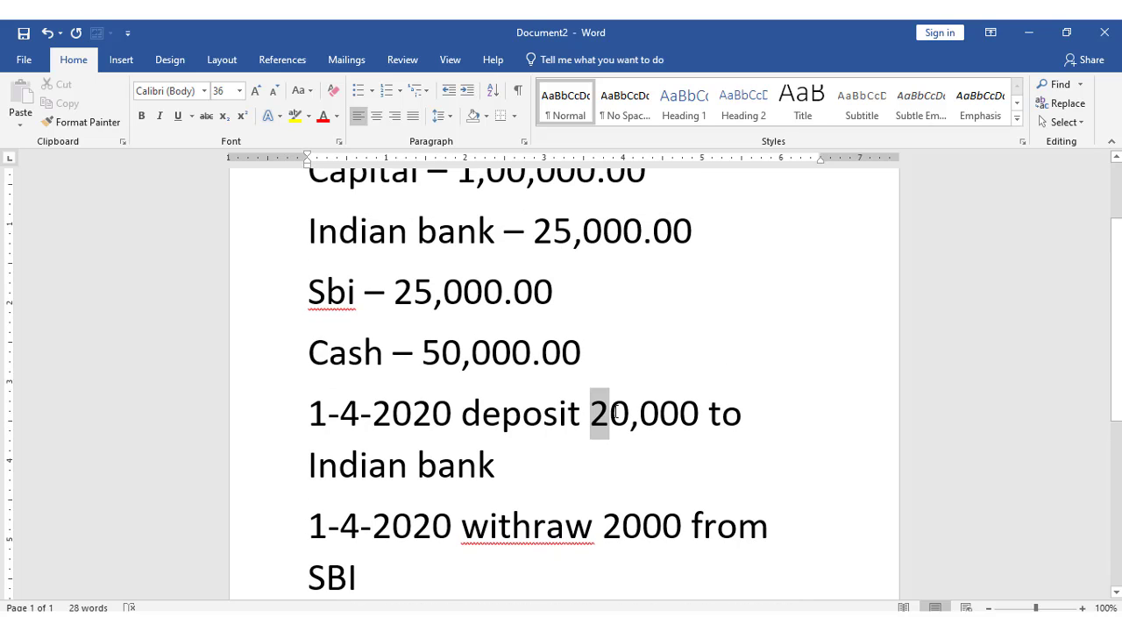
{"action": "left_click", "coordinate": [526, 493]}
{"action": "scroll", "coordinate": [526, 491], "scroll_direction": "down", "scroll_amount": 1}
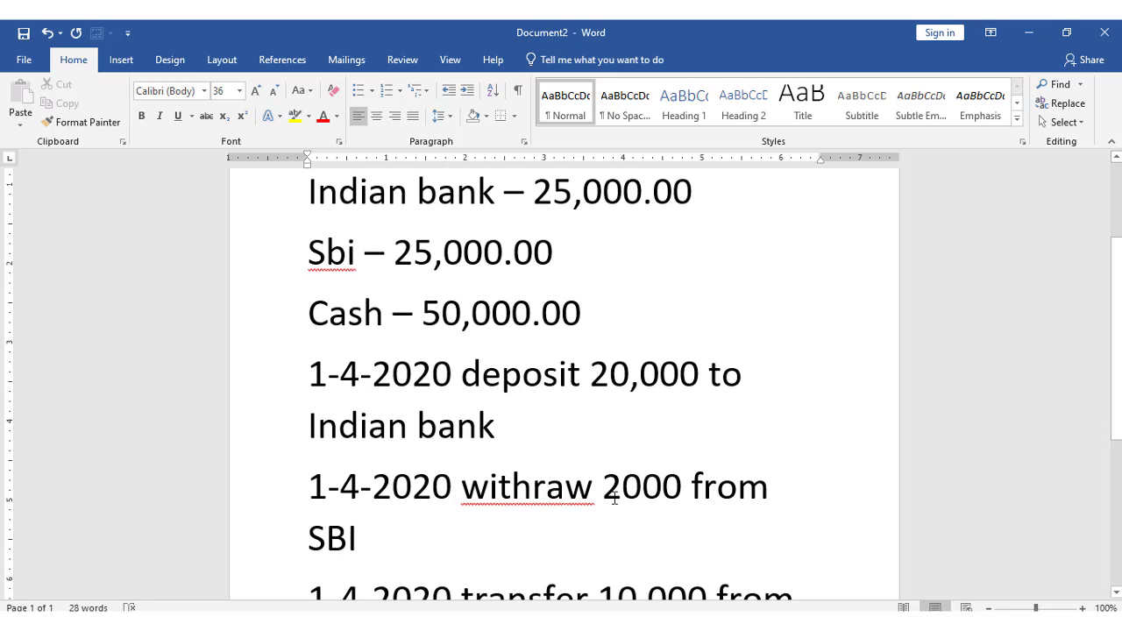
Add the closing balance line "Cash , 30000" below the transfer transaction and start a new line after it
{"action": "scroll", "coordinate": [613, 497], "scroll_direction": "down", "scroll_amount": 5}
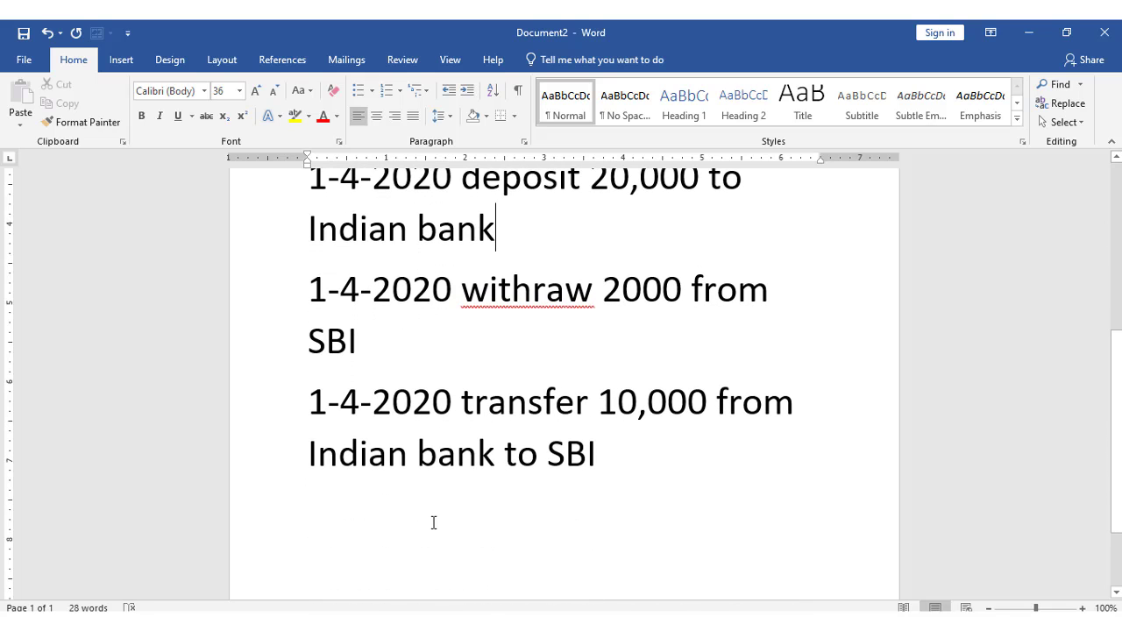
{"action": "left_click", "coordinate": [433, 523]}
{"action": "type", "text": "3"}
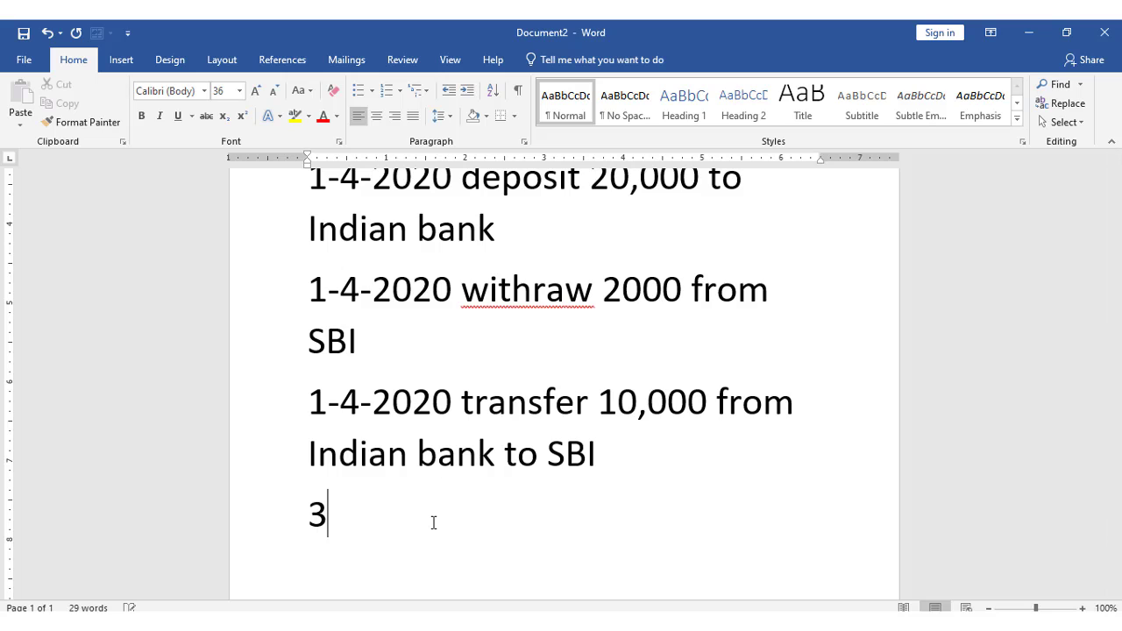
{"action": "key", "text": "BackSpace"}
{"action": "type", "text": "cash , 30000"}
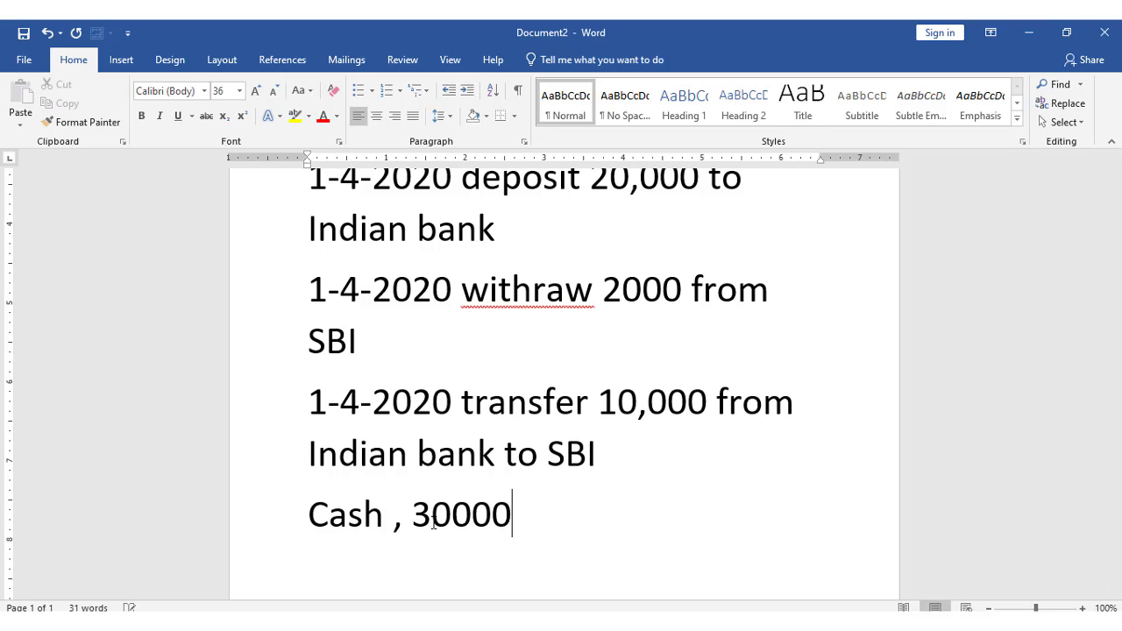
{"action": "key", "text": "Return"}
Add the line "Indian bank – 45000.00" below the closing cash balance and start a new line after it
{"action": "type", "text": "indin"}
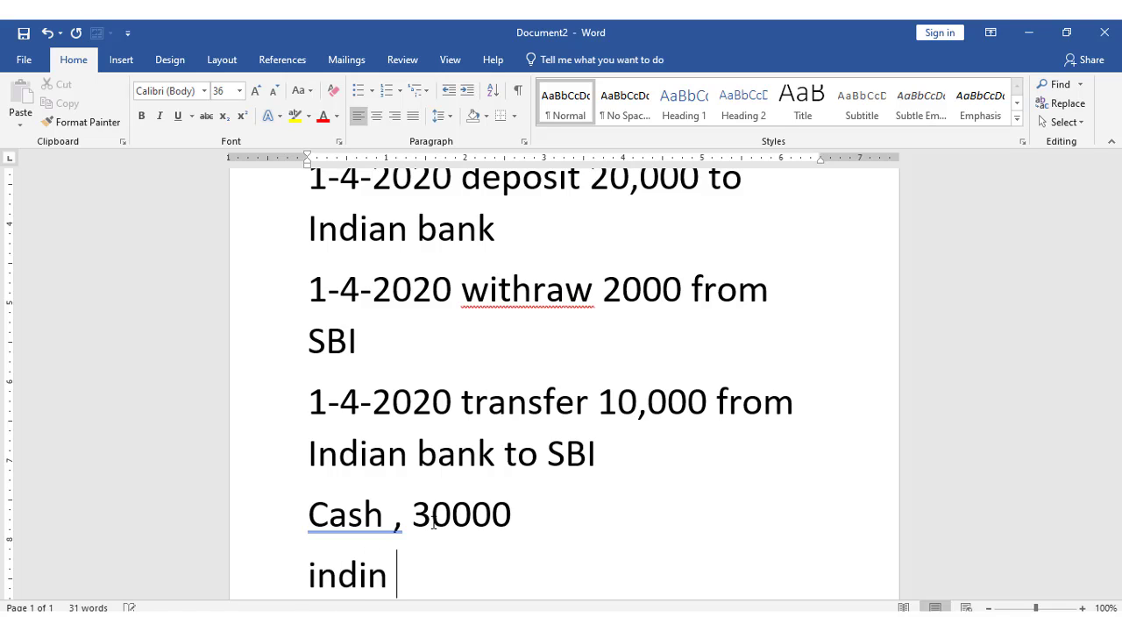
{"action": "key", "text": "BackSpace"}
{"action": "key", "text": "BackSpace"}
{"action": "key", "text": "BackSpace"}
{"action": "type", "text": "an bank - "}
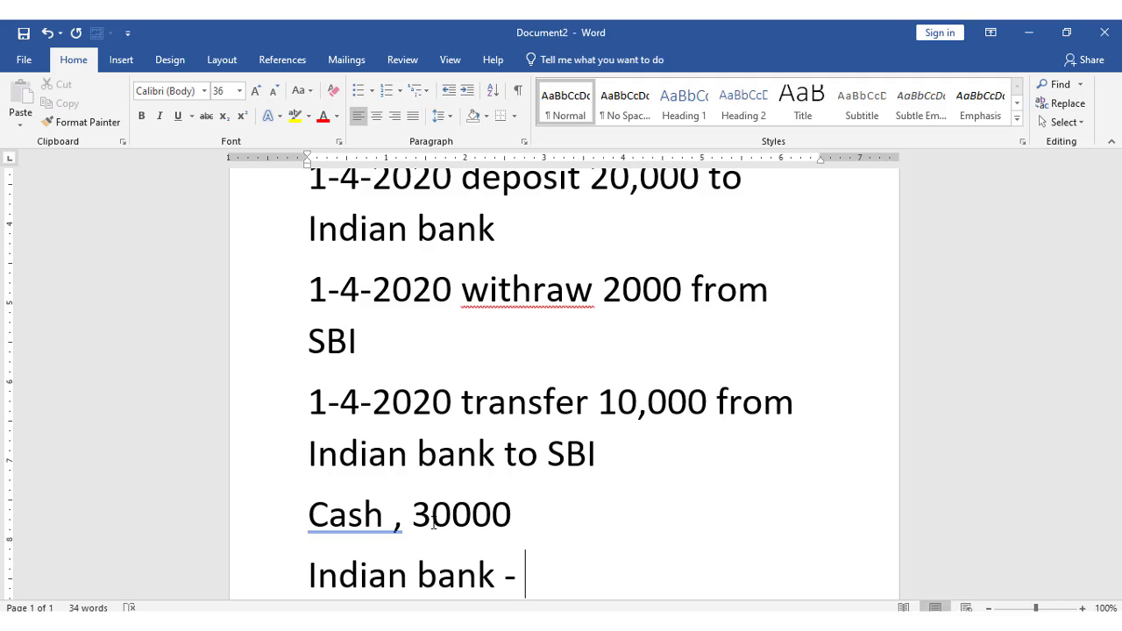
{"action": "type", "text": "45000."}
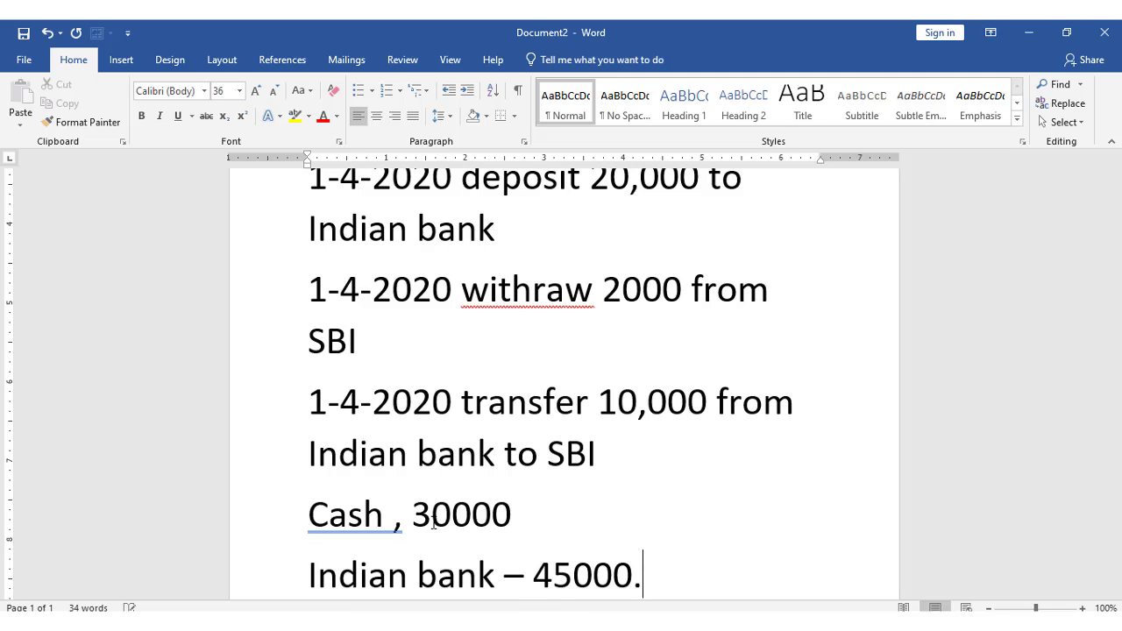
{"action": "type", "text": "00"}
{"action": "key", "text": "Return"}
Add the closing balance line "Sbi 25000" below the Indian bank closing balance
{"action": "type", "text": "sibi"}
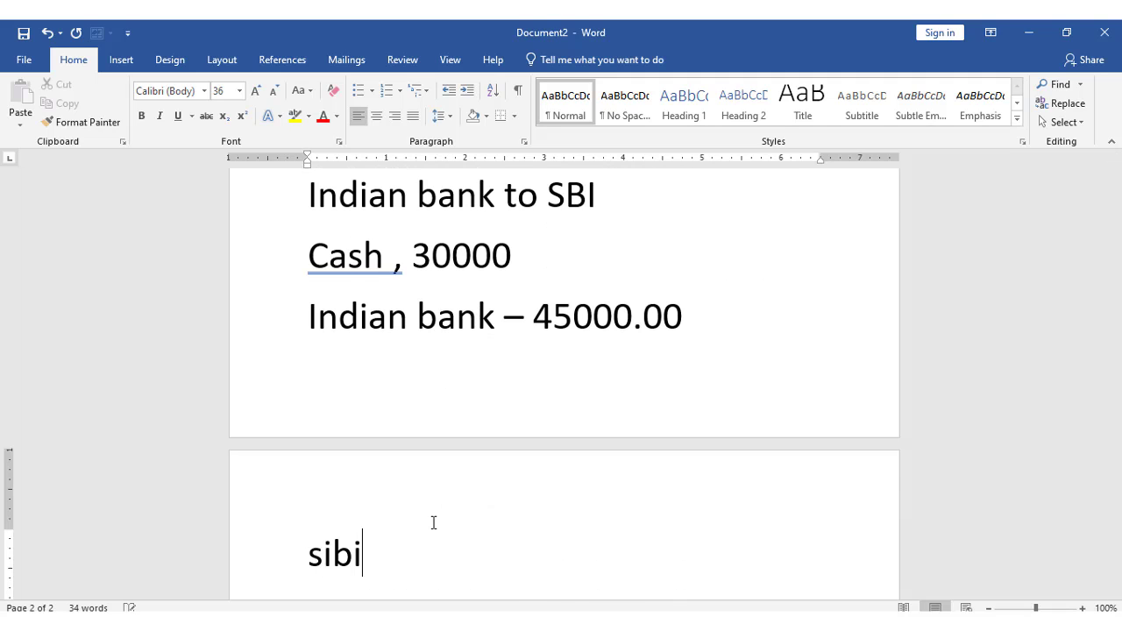
{"action": "key", "text": "BackSpace"}
{"action": "key", "text": "BackSpace"}
{"action": "key", "text": "BackSpace"}
{"action": "type", "text": "bi 2"}
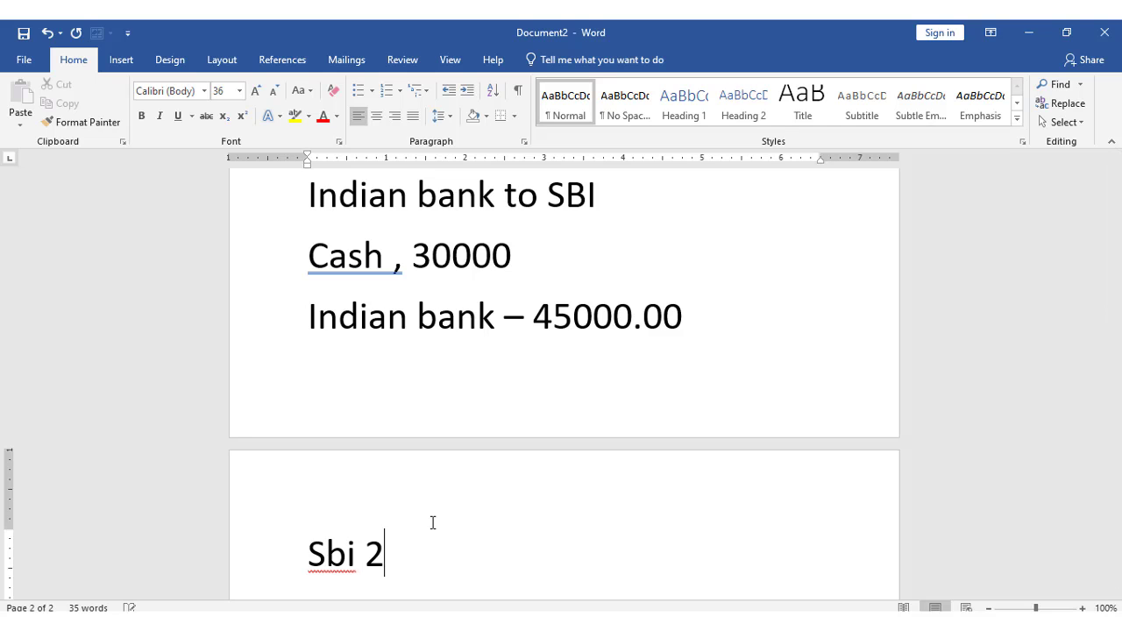
{"action": "type", "text": "5000"}
Set the font size of the entire document's text to 18
{"action": "scroll", "coordinate": [432, 522], "scroll_direction": "up", "scroll_amount": 3}
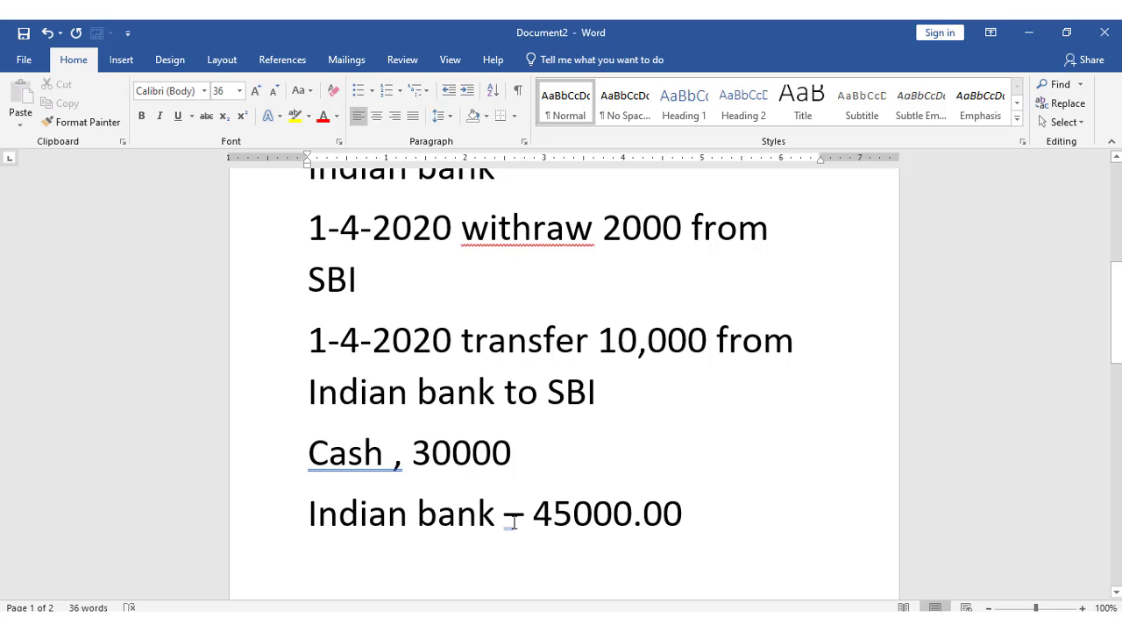
{"action": "key", "text": "ctrl+a"}
{"action": "left_click", "coordinate": [239, 91]}
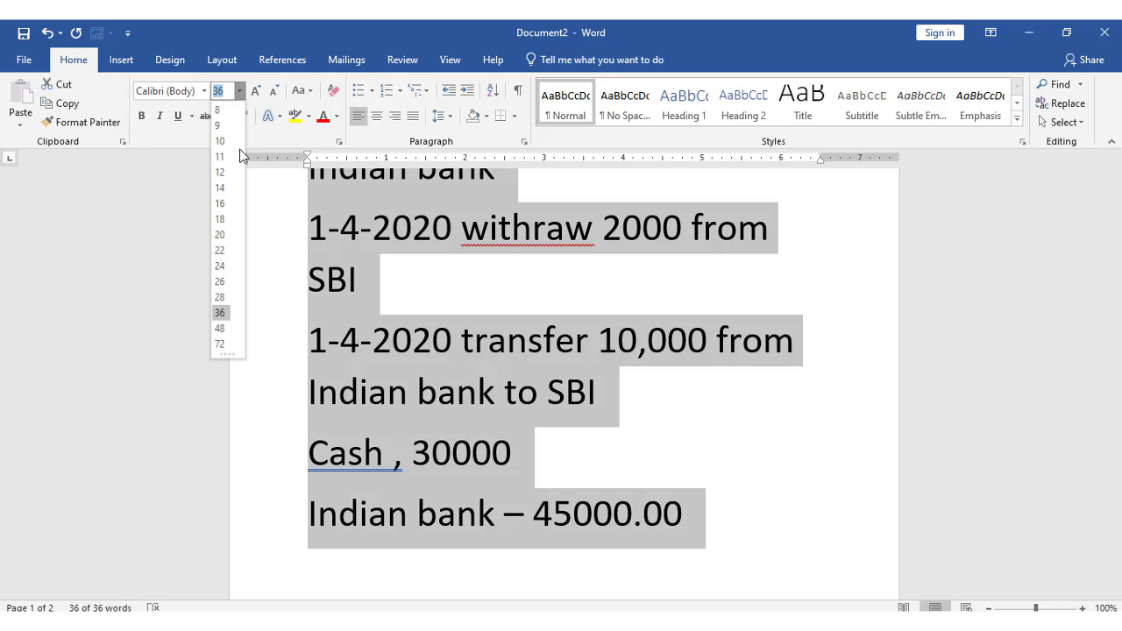
{"action": "left_click", "coordinate": [220, 218]}
{"action": "left_click", "coordinate": [415, 322]}
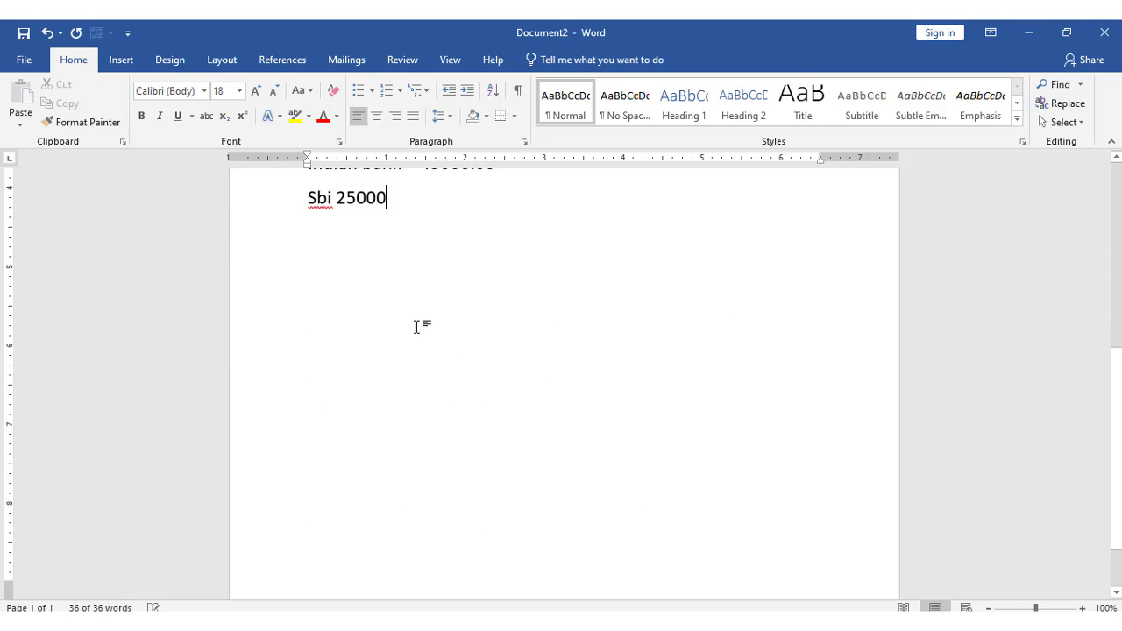
{"action": "scroll", "coordinate": [418, 326], "scroll_direction": "up", "scroll_amount": 3}
{"action": "scroll", "coordinate": [418, 326], "scroll_direction": "up", "scroll_amount": 3}
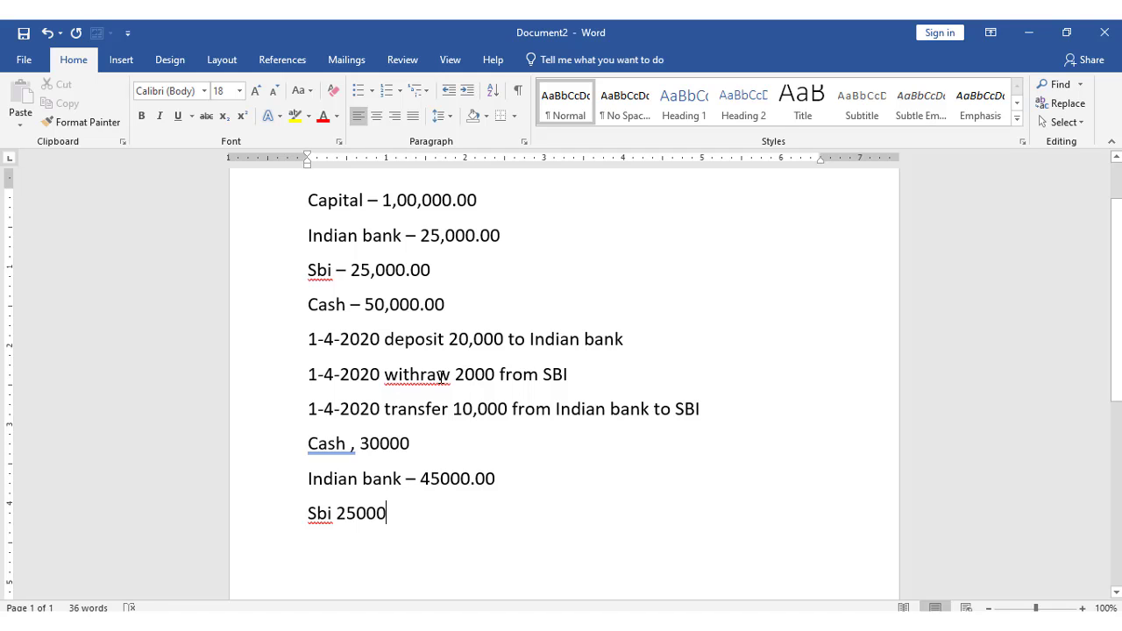
Correct the closing balances to 32000 for cash and 35000.00 for Indian bank
{"action": "left_click", "coordinate": [390, 443]}
{"action": "key", "text": "BackSpace"}
{"action": "type", "text": "2"}
{"action": "key", "text": "BackSpace"}
{"action": "type", "text": "3"}
Correct the SBI closing balance to 33000 and review the three closing balance lines
{"action": "left_click", "coordinate": [569, 412]}
{"action": "left_click", "coordinate": [348, 513]}
{"action": "key", "text": "BackSpace"}
{"action": "type", "text": "3"}
{"action": "key", "text": "BackSpace"}
{"action": "type", "text": "33"}
{"action": "left_click_drag", "start_coordinate": [307, 441], "coordinate": [390, 507]}
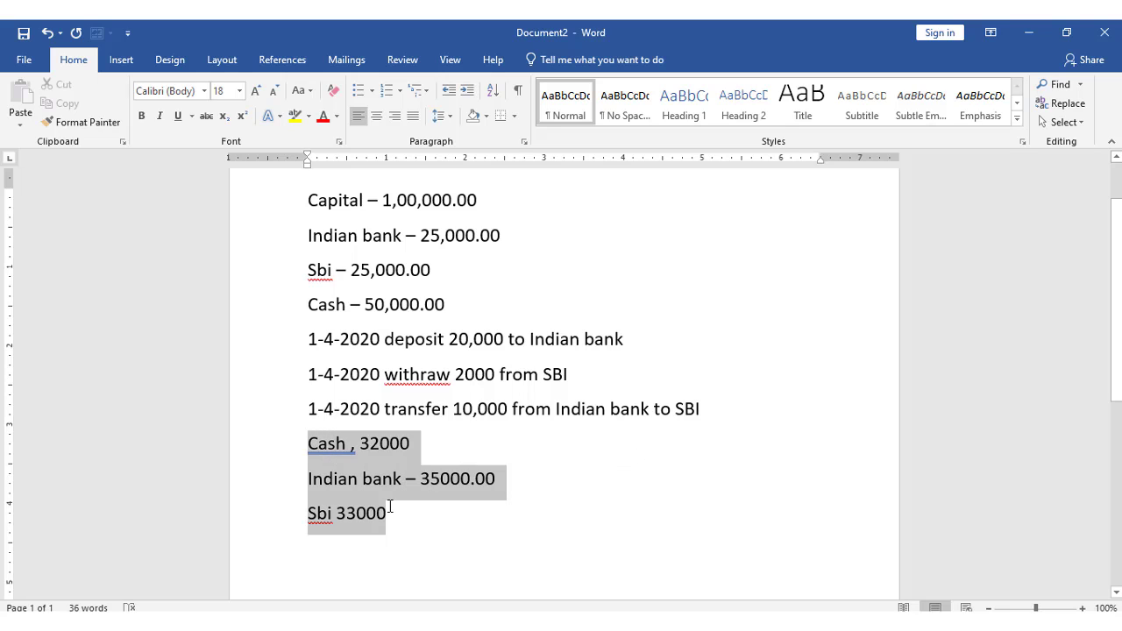
{"action": "left_click", "coordinate": [360, 443]}
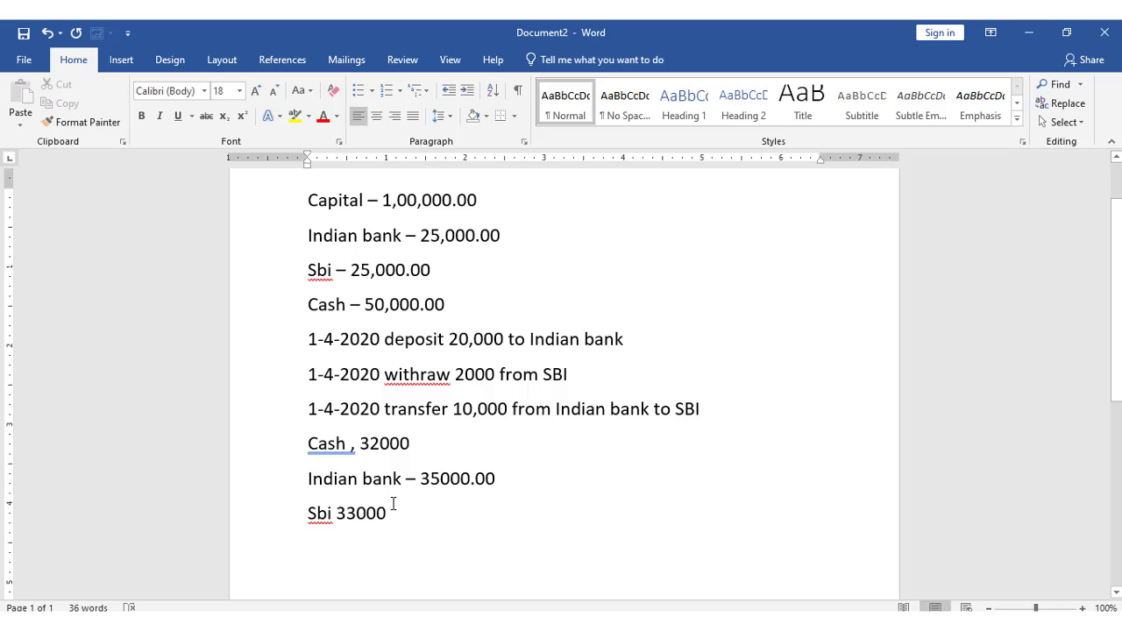
{"action": "scroll", "coordinate": [429, 499], "scroll_direction": "up", "scroll_amount": 1}
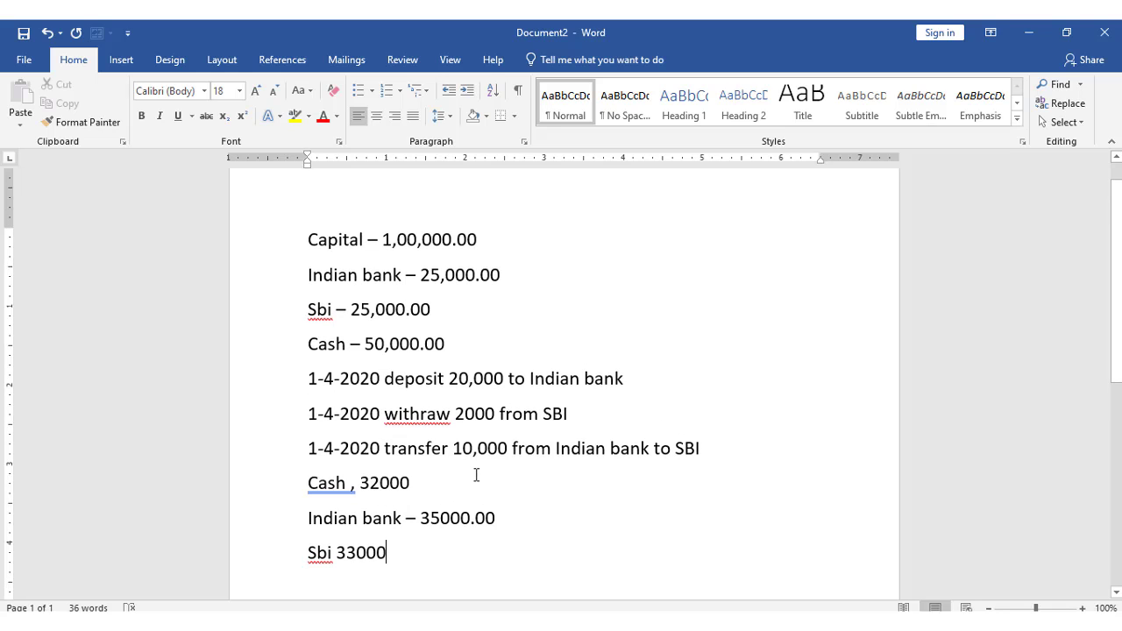
{"action": "scroll", "coordinate": [477, 474], "scroll_direction": "down", "scroll_amount": 1}
Switch to TallyPrime and start creating a company with the data path d:\tally prime
{"action": "left_click", "coordinate": [473, 621]}
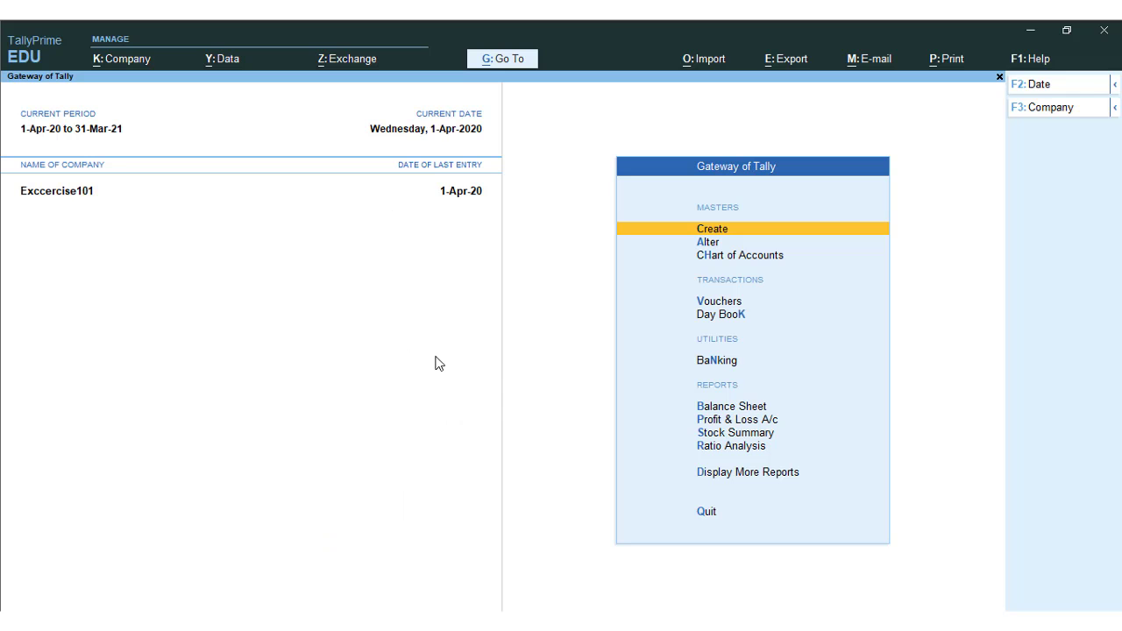
{"action": "left_click", "coordinate": [122, 63]}
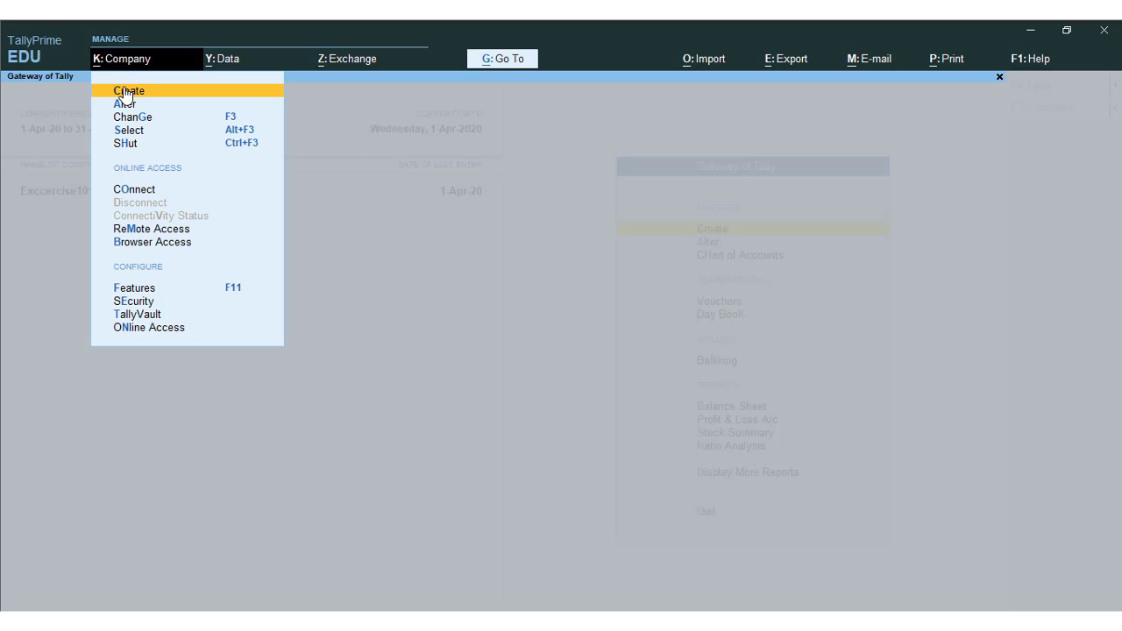
{"action": "left_click", "coordinate": [126, 93]}
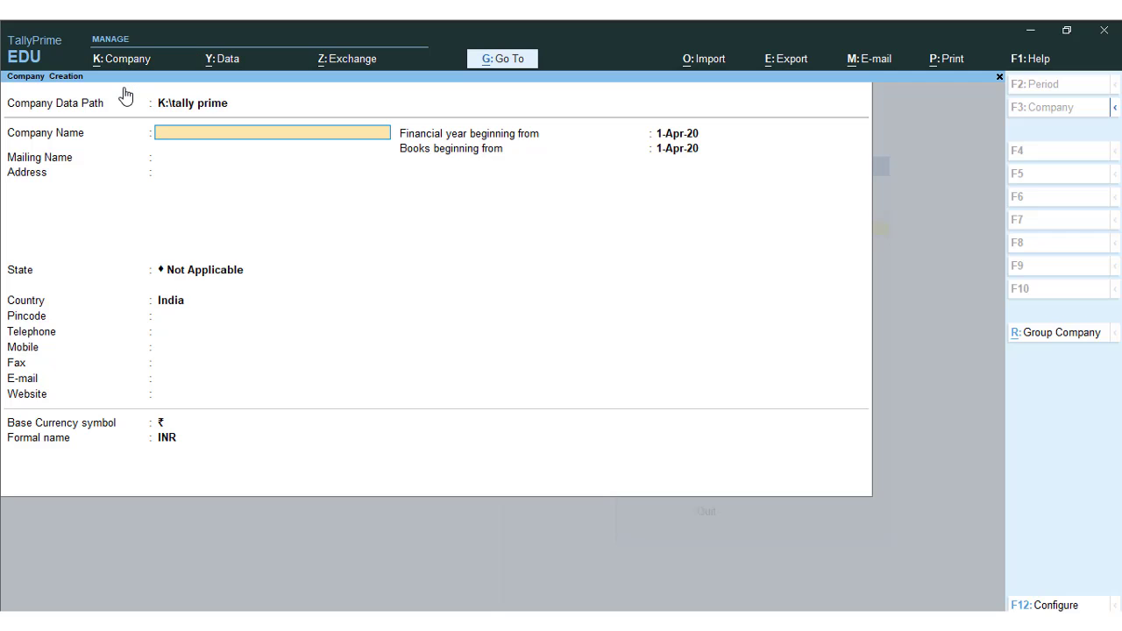
{"action": "left_click", "coordinate": [241, 115]}
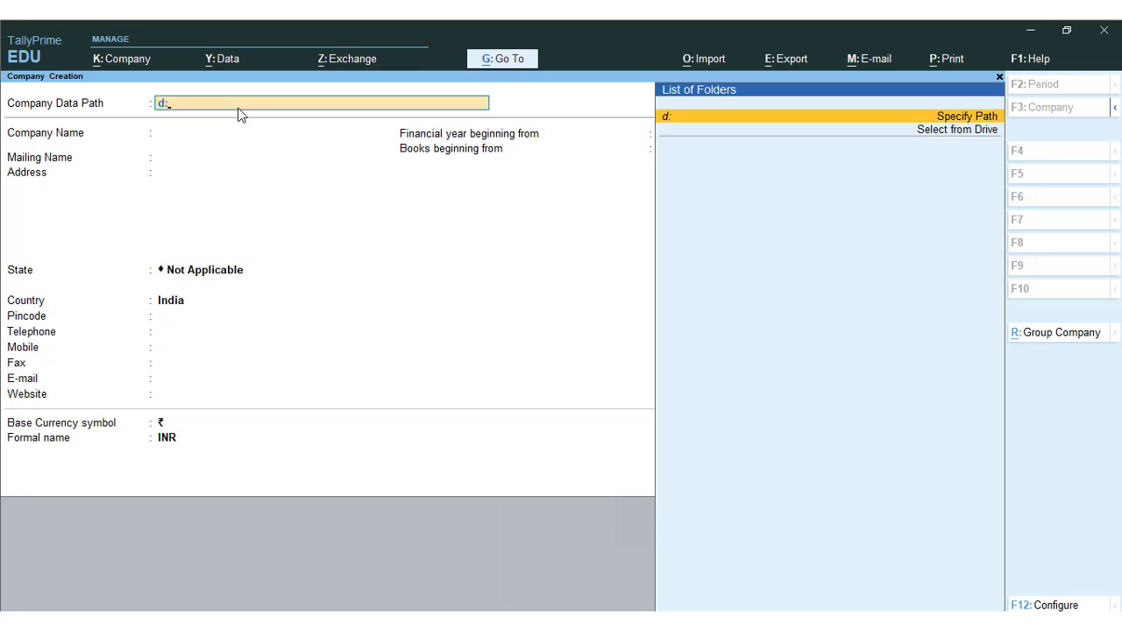
{"action": "type", "text": "tally prime"}
{"action": "key", "text": "Return"}
{"action": "key", "text": "Return"}
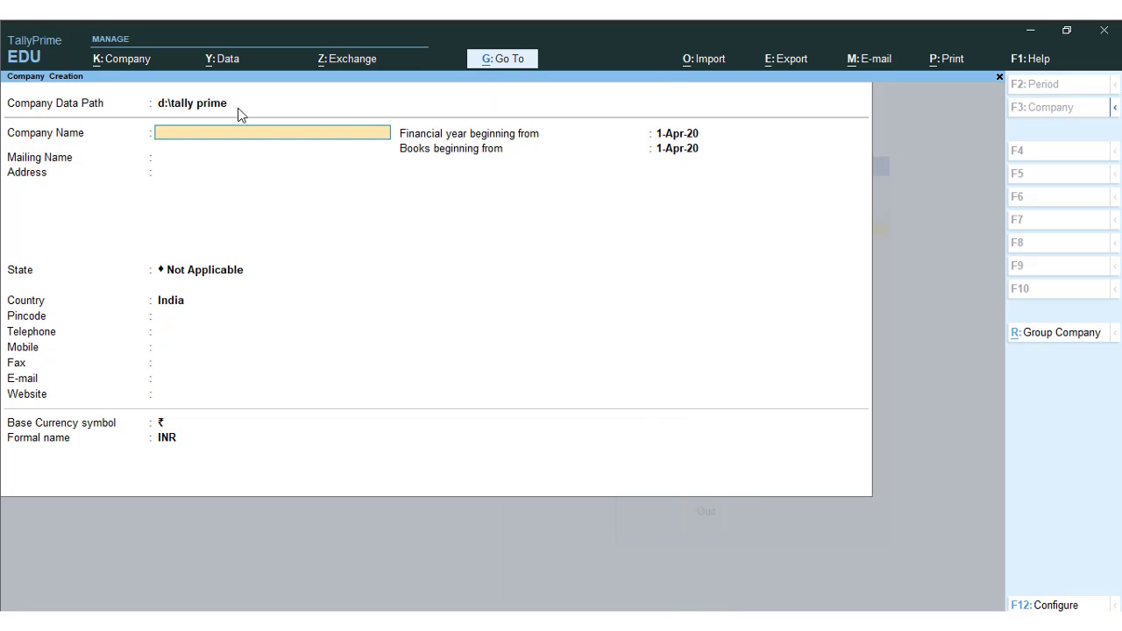
Name the company Voucher, save it with the default details and leave its features screen
{"action": "type", "text": "Voucher"}
{"action": "key", "text": "Return"}
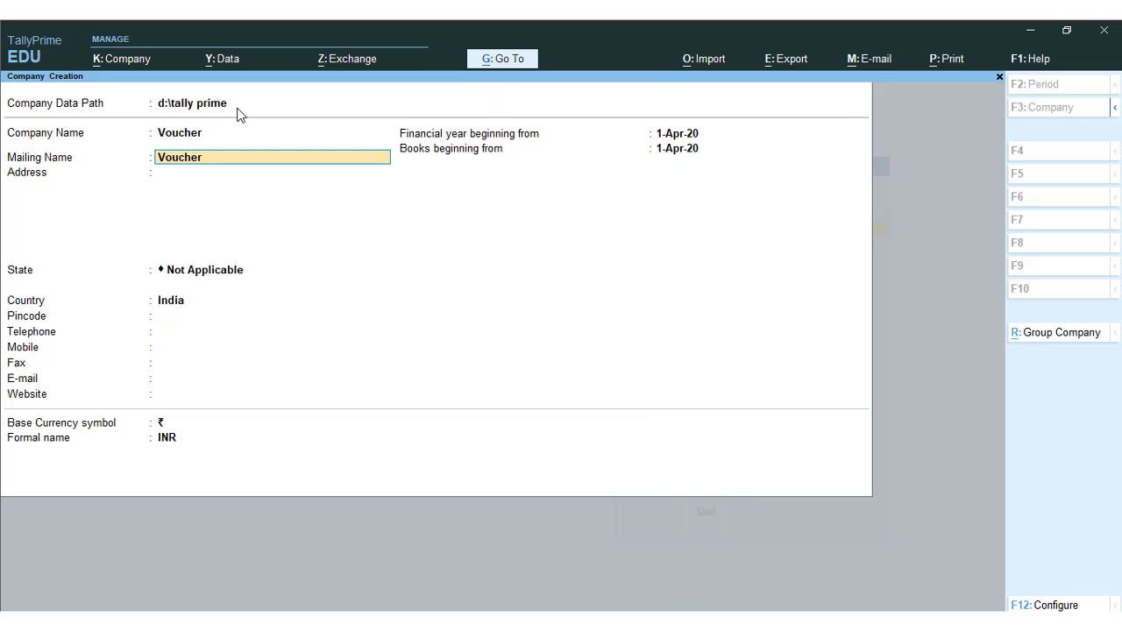
{"action": "key", "text": "Return"}
{"action": "key", "text": "Return"}
{"action": "key", "text": "ctrl"}
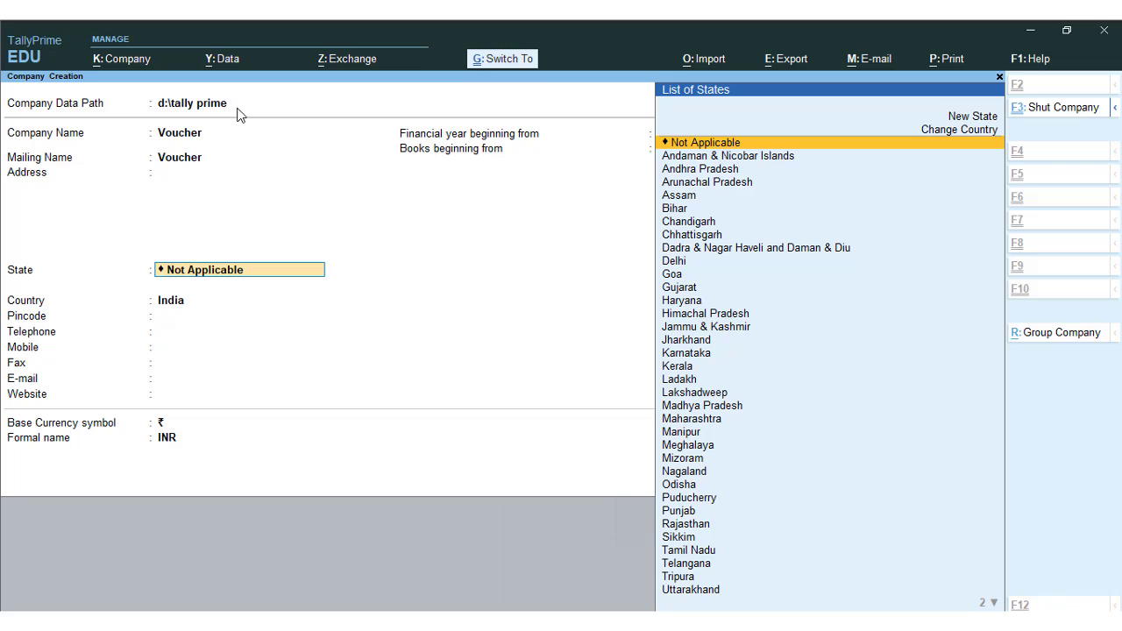
{"action": "key", "text": "ctrl+a"}
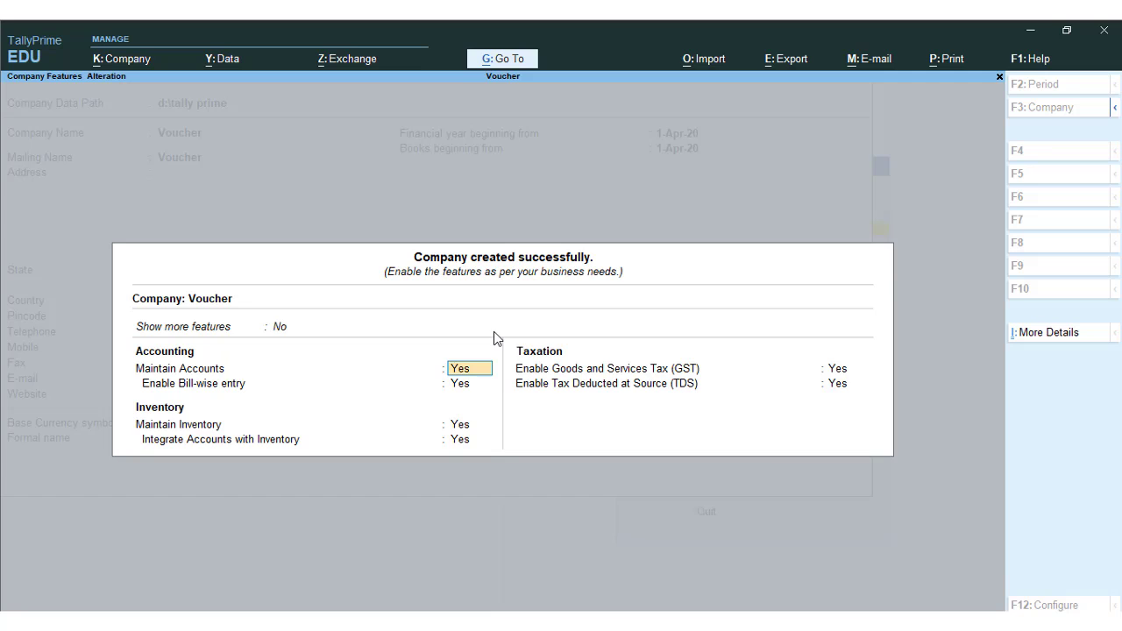
{"action": "key", "text": "BackSpace"}
{"action": "key", "text": "Escape"}
{"action": "key", "text": "y"}
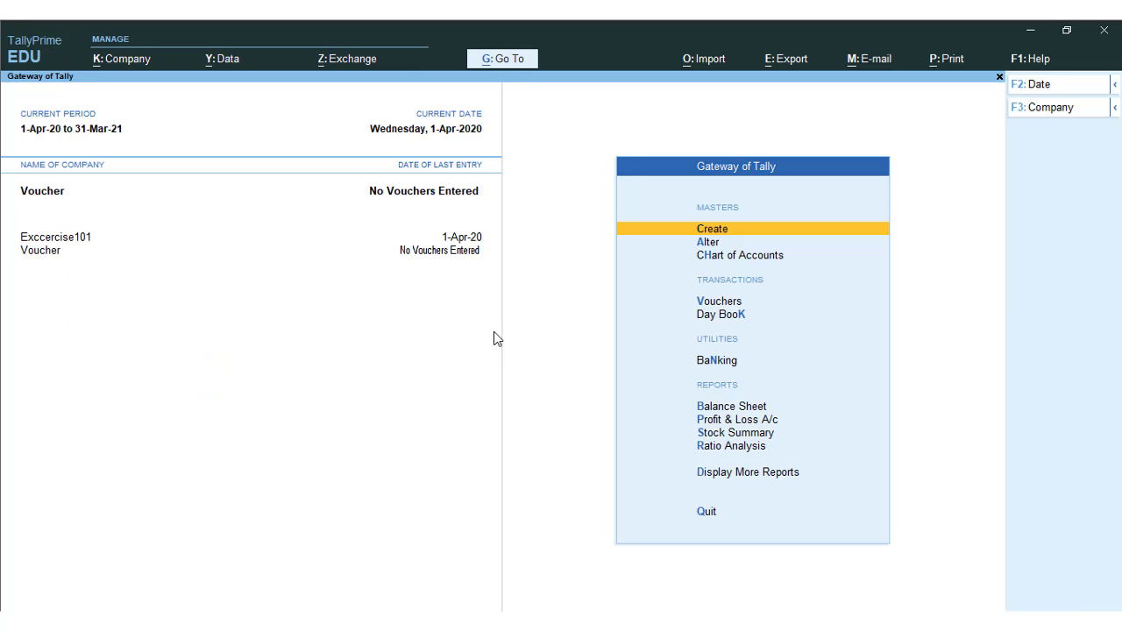
Start a new ledger named Capital and place it under the Capital Account group
{"action": "key", "text": "Return"}
{"action": "key", "text": "Down"}
{"action": "key", "text": "Return"}
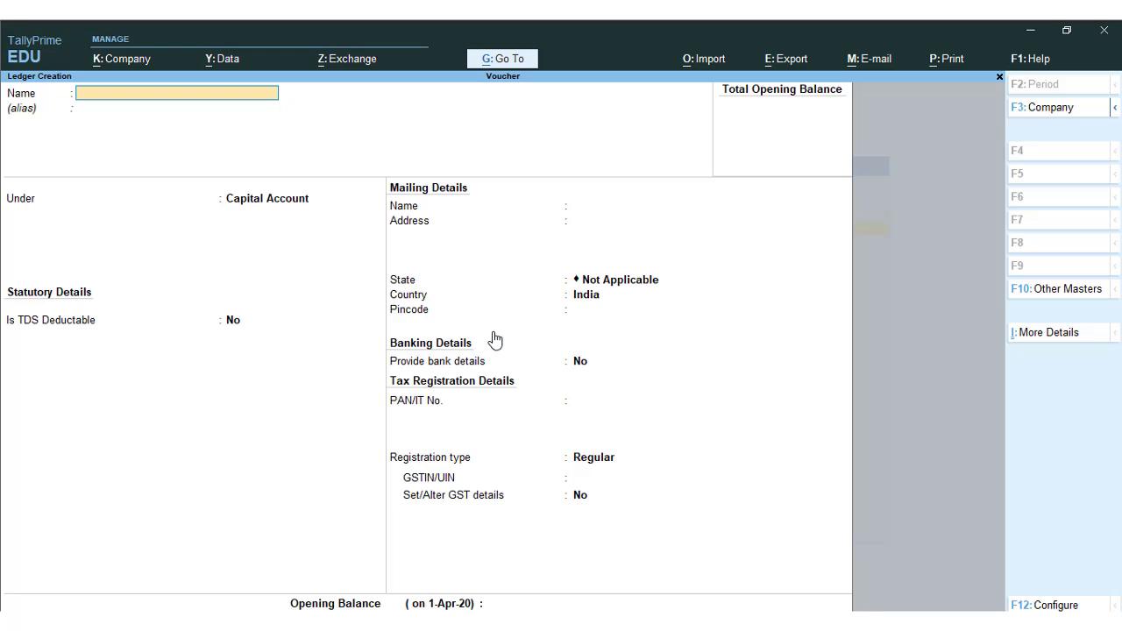
{"action": "type", "text": "Capital"}
{"action": "key", "text": "Return"}
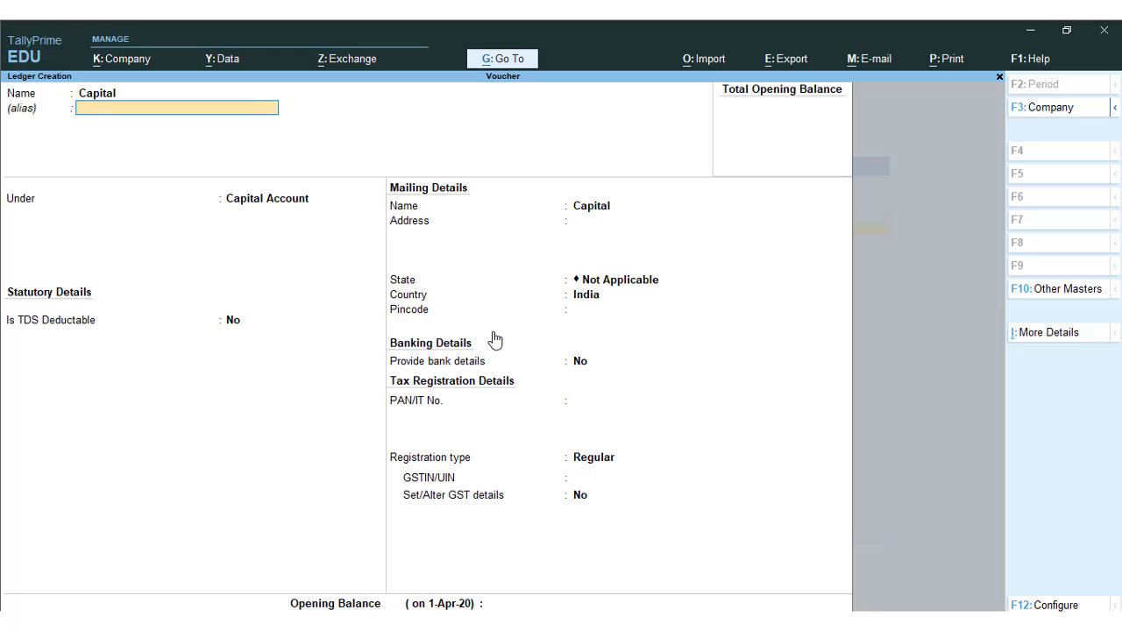
{"action": "key", "text": "Return"}
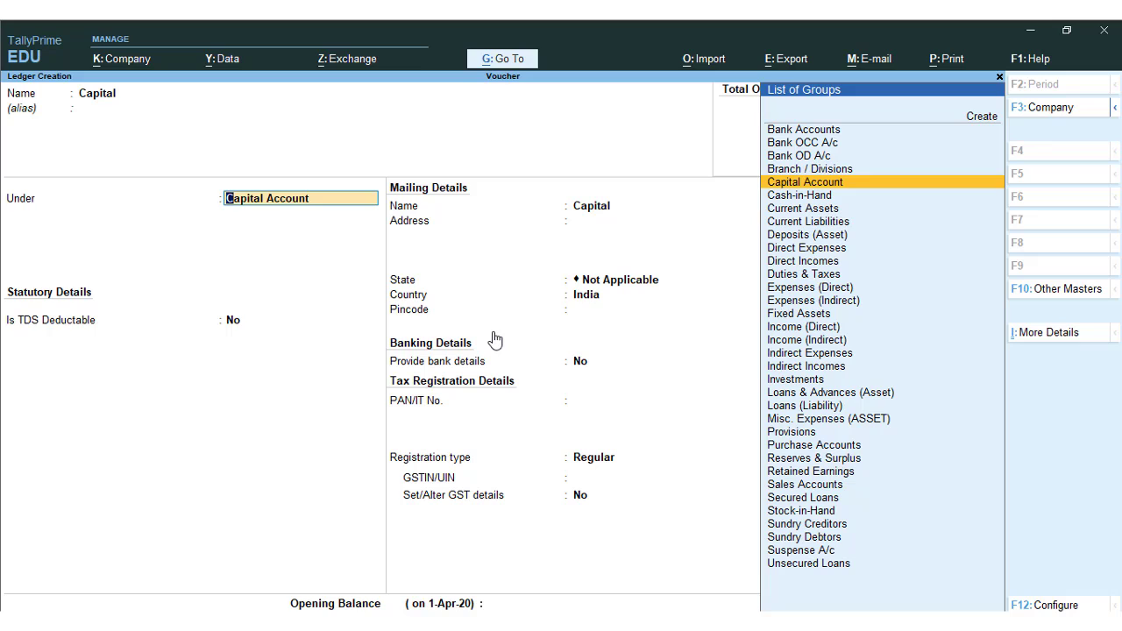
{"action": "type", "text": "C"}
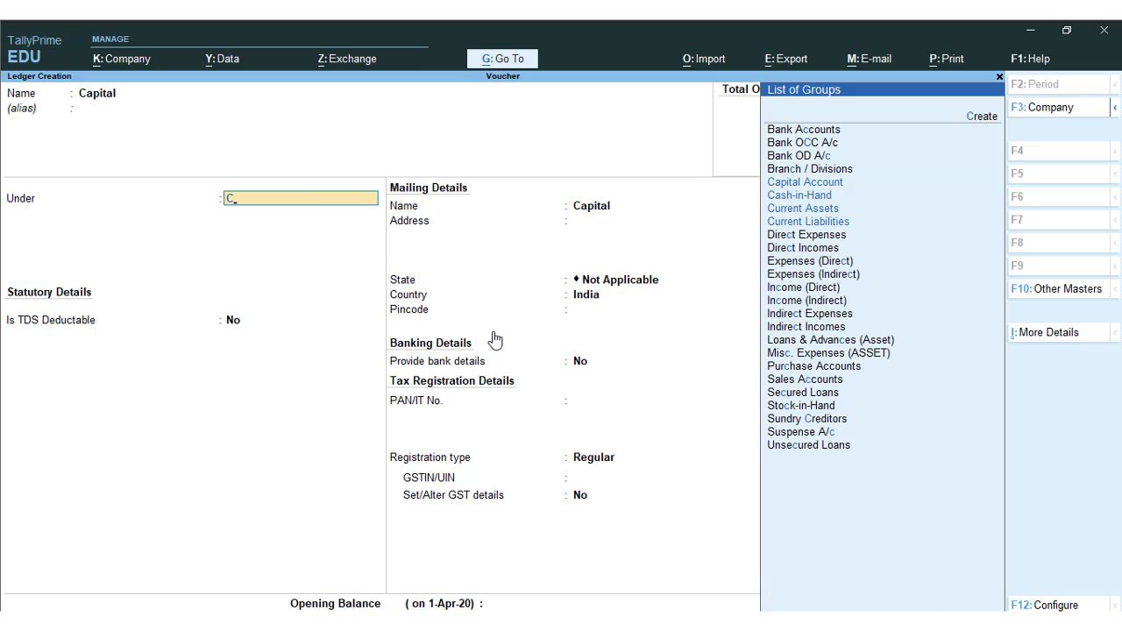
{"action": "key", "text": "Return"}
{"action": "type", "text": "ap"}
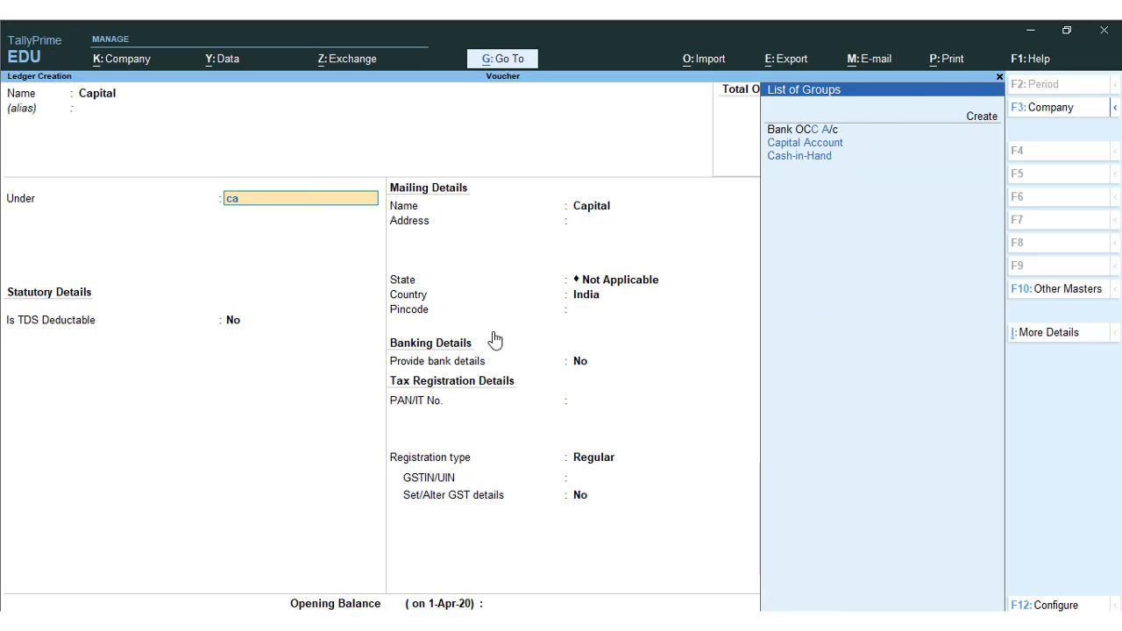
{"action": "key", "text": "Return"}
Give the Capital ledger an opening balance of 1,00,000.00 Cr and save it
{"action": "key", "text": "Return"}
{"action": "key", "text": "Return"}
{"action": "key", "text": "Return"}
{"action": "key", "text": "Return"}
{"action": "key", "text": "Return"}
{"action": "key", "text": "Return"}
{"action": "key", "text": "Return"}
{"action": "key", "text": "Return"}
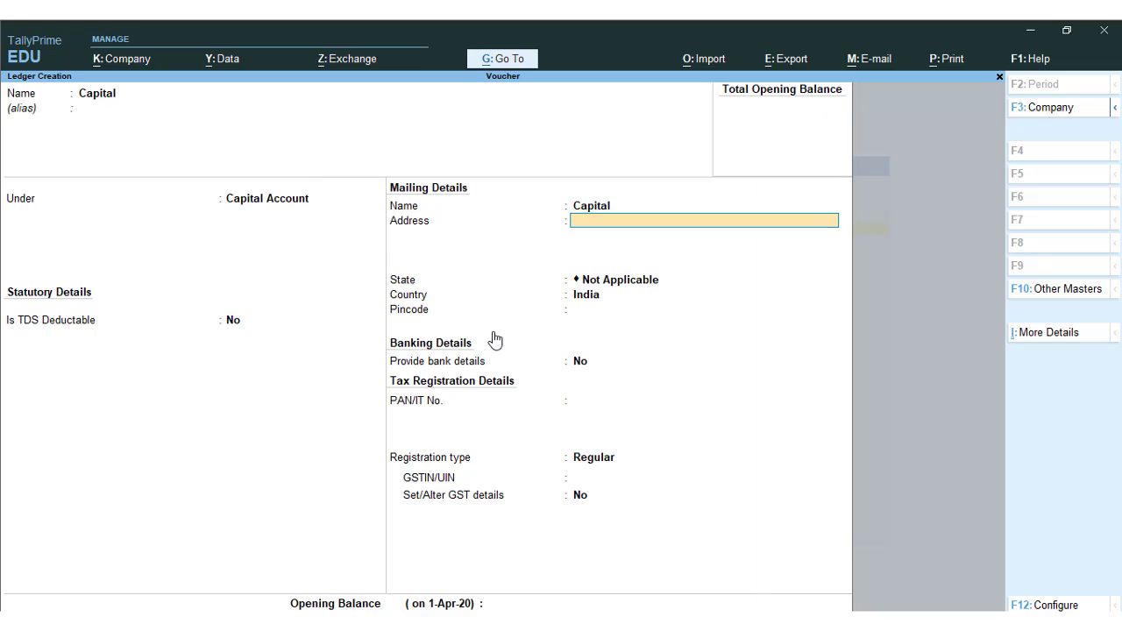
{"action": "key", "text": "Return"}
{"action": "key", "text": "Return"}
{"action": "key", "text": "Return"}
{"action": "key", "text": "Return"}
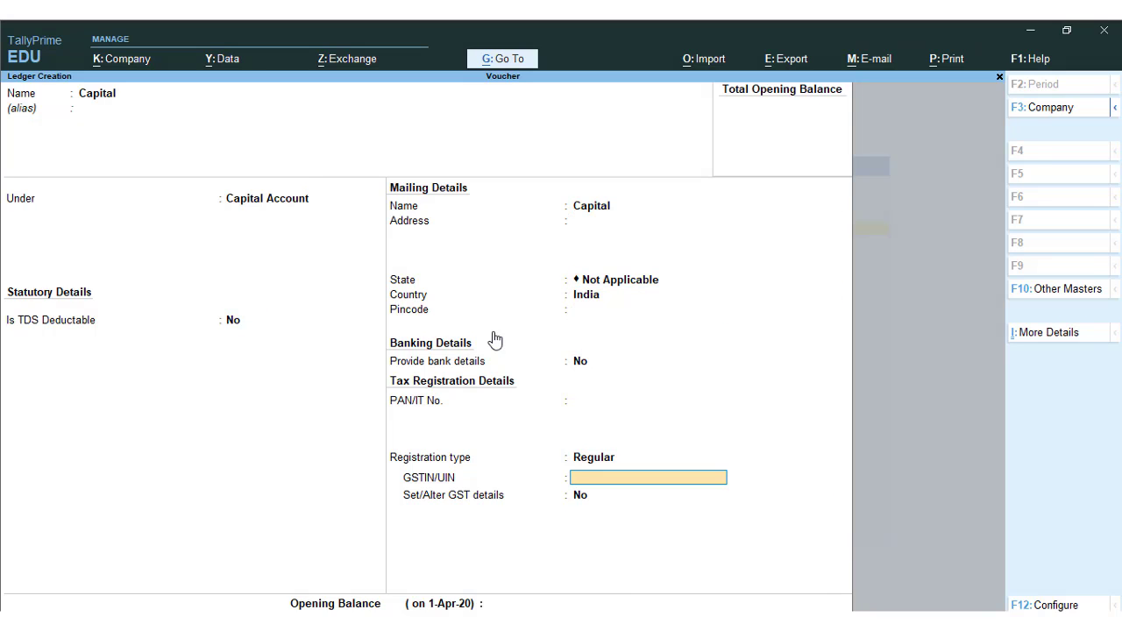
{"action": "type", "text": "100000"}
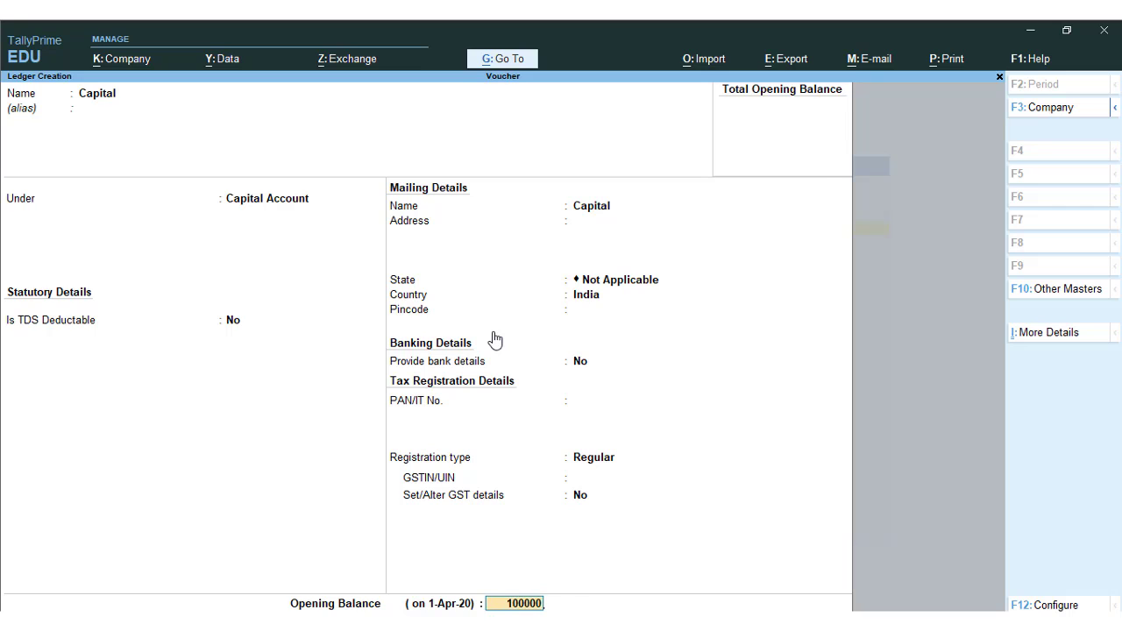
{"action": "key", "text": "Return"}
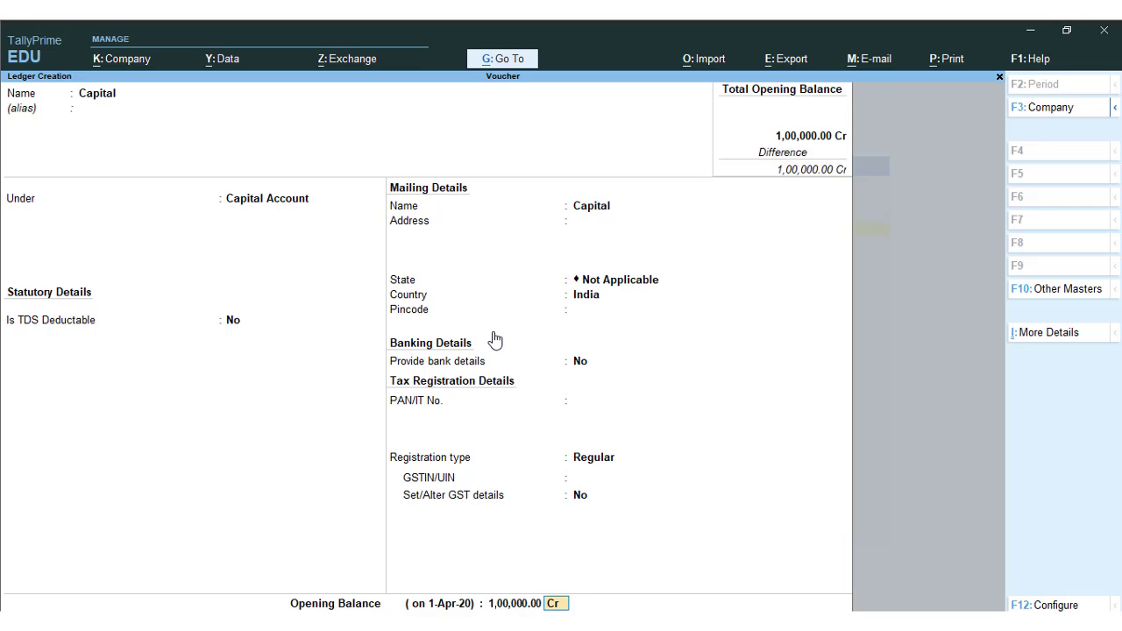
{"action": "key", "text": "Return"}
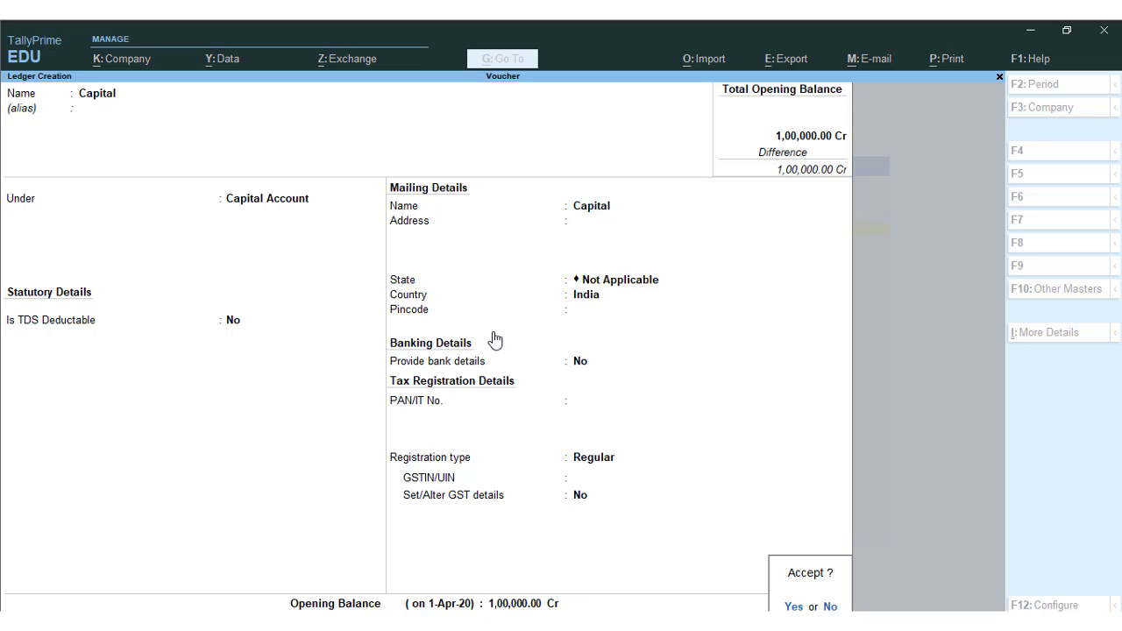
{"action": "key", "text": "Return"}
Name the next ledger Indian Bank and place it under the Bank Accounts group
{"action": "type", "text": "Indian b"}
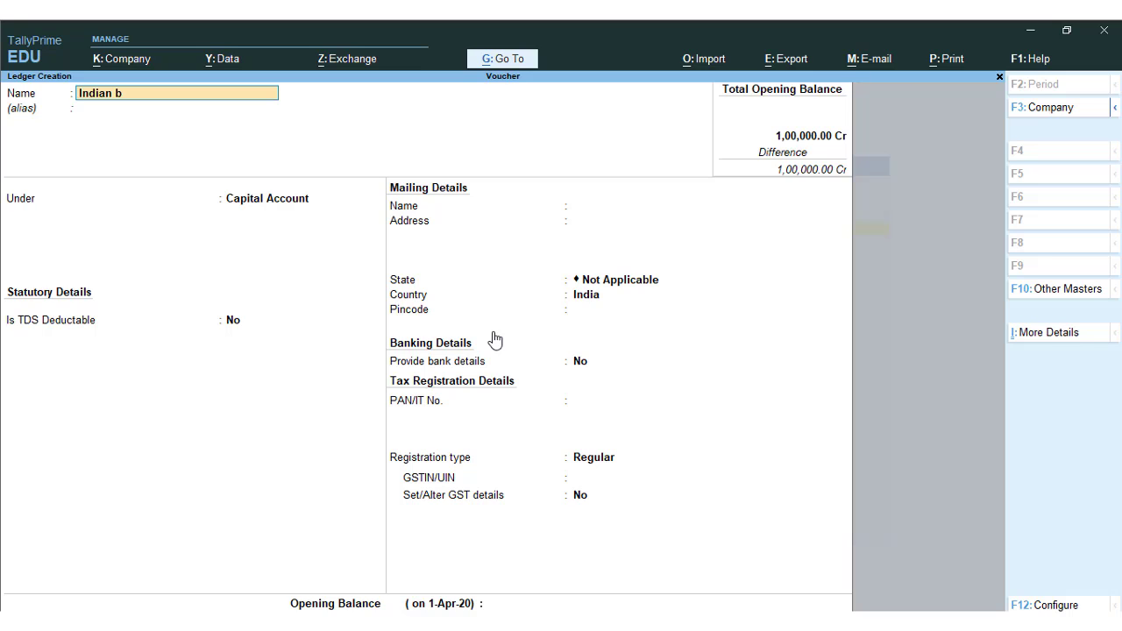
{"action": "type", "text": "ank"}
{"action": "key", "text": "Return"}
{"action": "key", "text": "Return"}
{"action": "type", "text": "Bank a"}
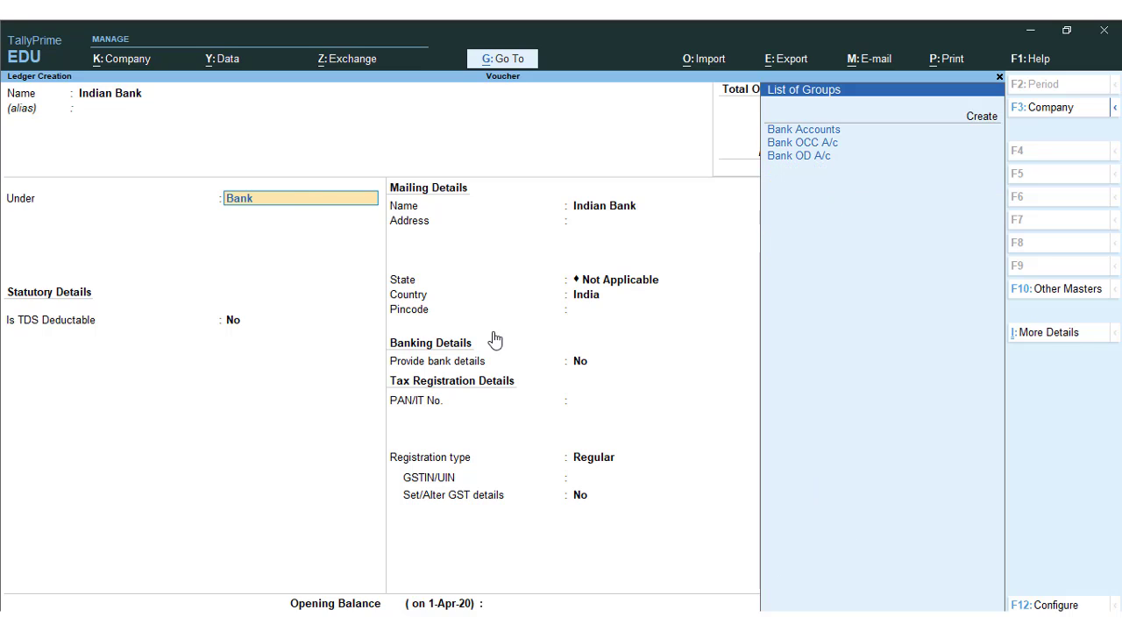
{"action": "key", "text": "Return"}
Give the Indian Bank ledger an opening balance of 25,000.00 Dr and save it
{"action": "key", "text": "Return"}
{"action": "key", "text": "Return"}
{"action": "key", "text": "Return"}
{"action": "key", "text": "Return"}
{"action": "key", "text": "Return"}
{"action": "key", "text": "Return"}
{"action": "key", "text": "Return"}
{"action": "key", "text": "Return"}
{"action": "key", "text": "Return"}
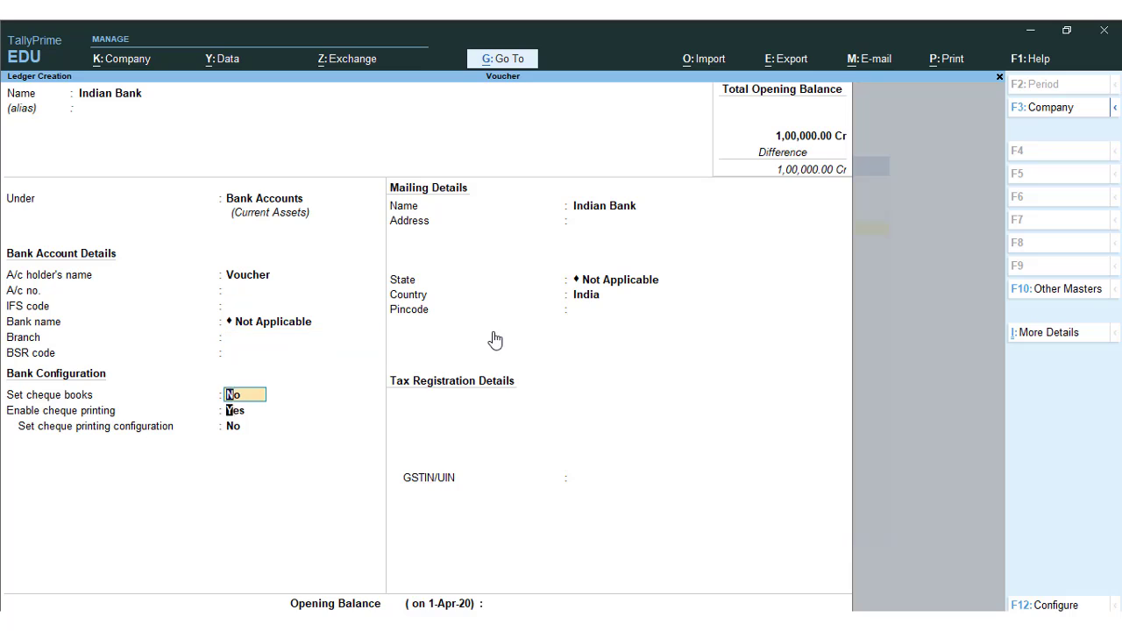
{"action": "key", "text": "Return"}
{"action": "key", "text": "Return"}
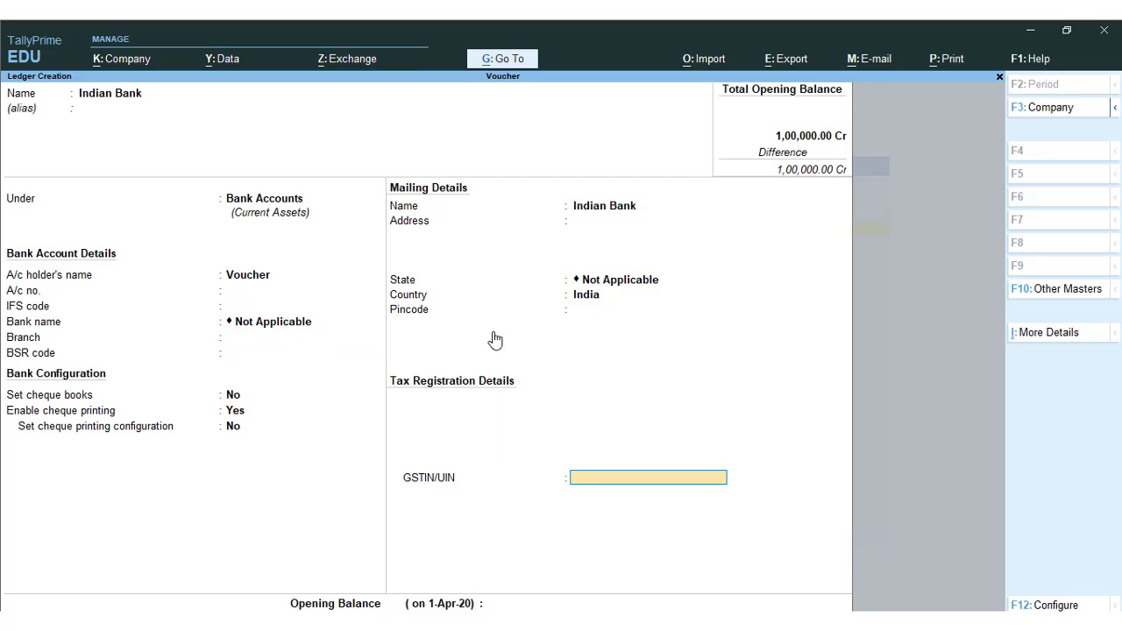
{"action": "key", "text": "Return"}
{"action": "key", "text": "Return"}
{"action": "type", "text": "25000"}
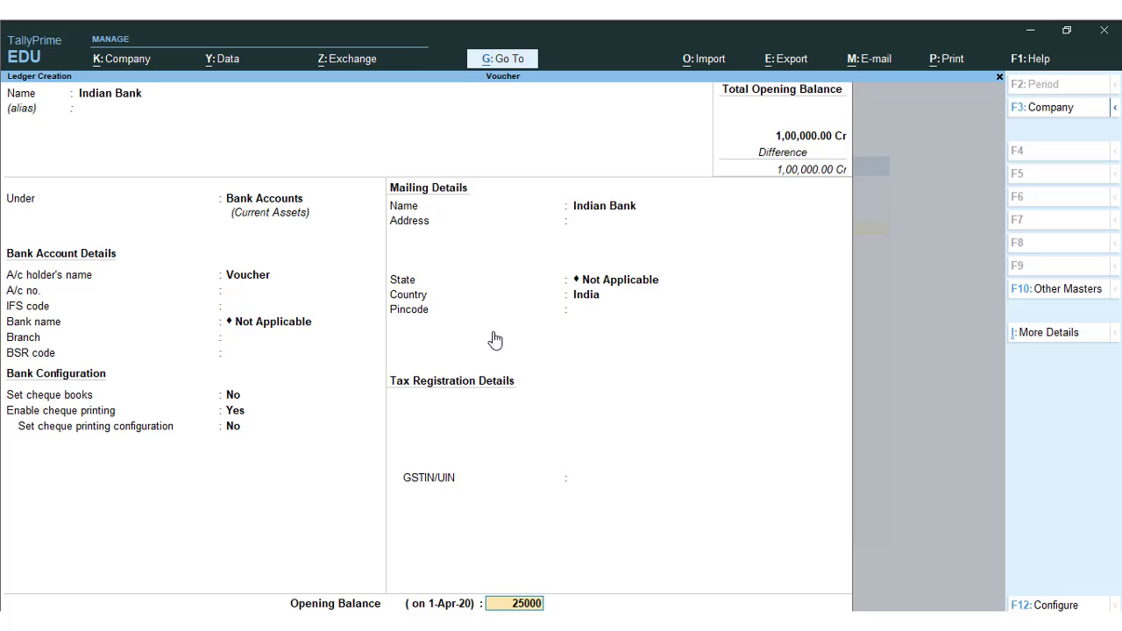
{"action": "key", "text": "Return"}
{"action": "key", "text": "Return"}
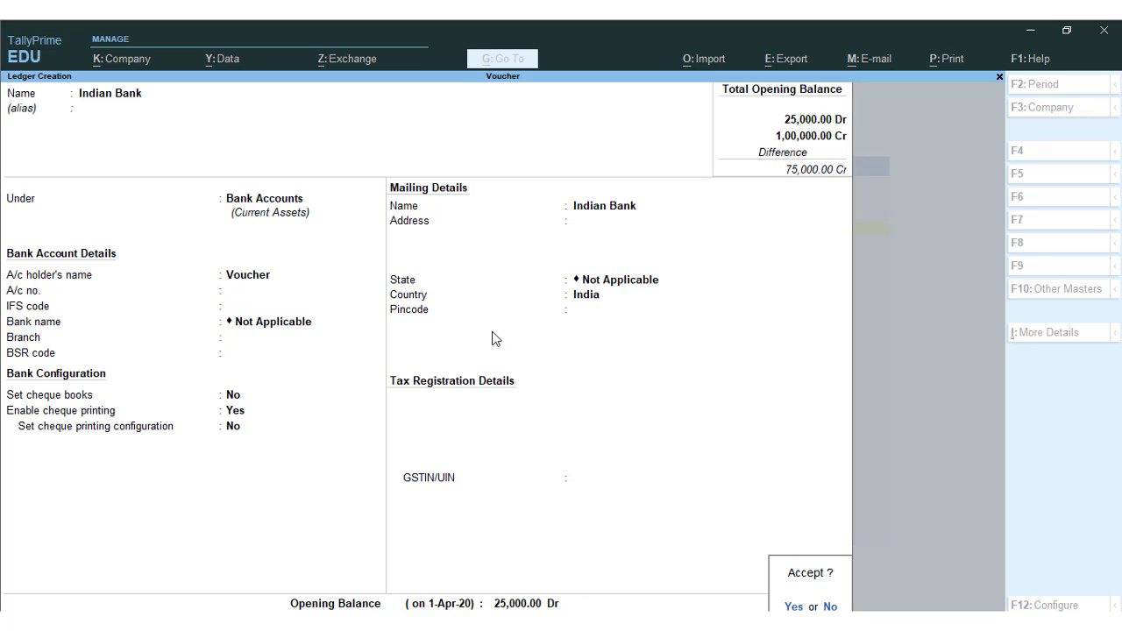
{"action": "key", "text": "Return"}
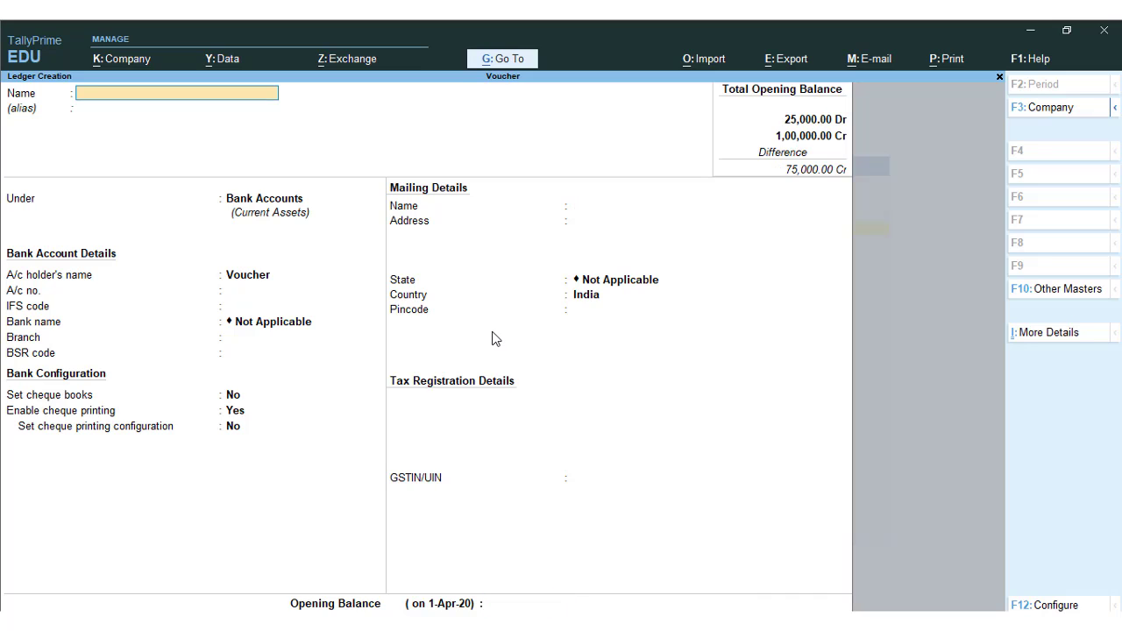
Name the next ledger SBI and keep it under the Bank Accounts group with the default bank and mailing details
{"action": "type", "text": "SbI"}
{"action": "key", "text": "Return"}
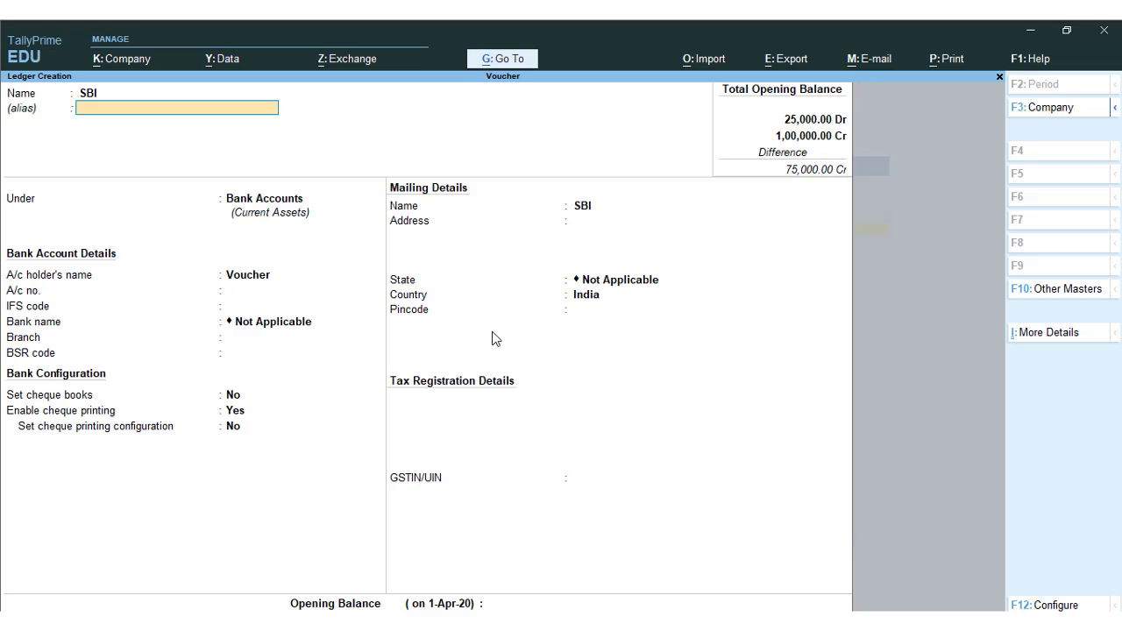
{"action": "key", "text": "Return"}
{"action": "key", "text": "Return"}
{"action": "key", "text": "Return"}
{"action": "key", "text": "Return"}
{"action": "key", "text": "Return"}
{"action": "key", "text": "Return"}
{"action": "key", "text": "Return"}
{"action": "key", "text": "Return"}
{"action": "key", "text": "Return"}
{"action": "key", "text": "Return"}
{"action": "key", "text": "Return"}
{"action": "key", "text": "Return"}
{"action": "key", "text": "Return"}
{"action": "key", "text": "Return"}
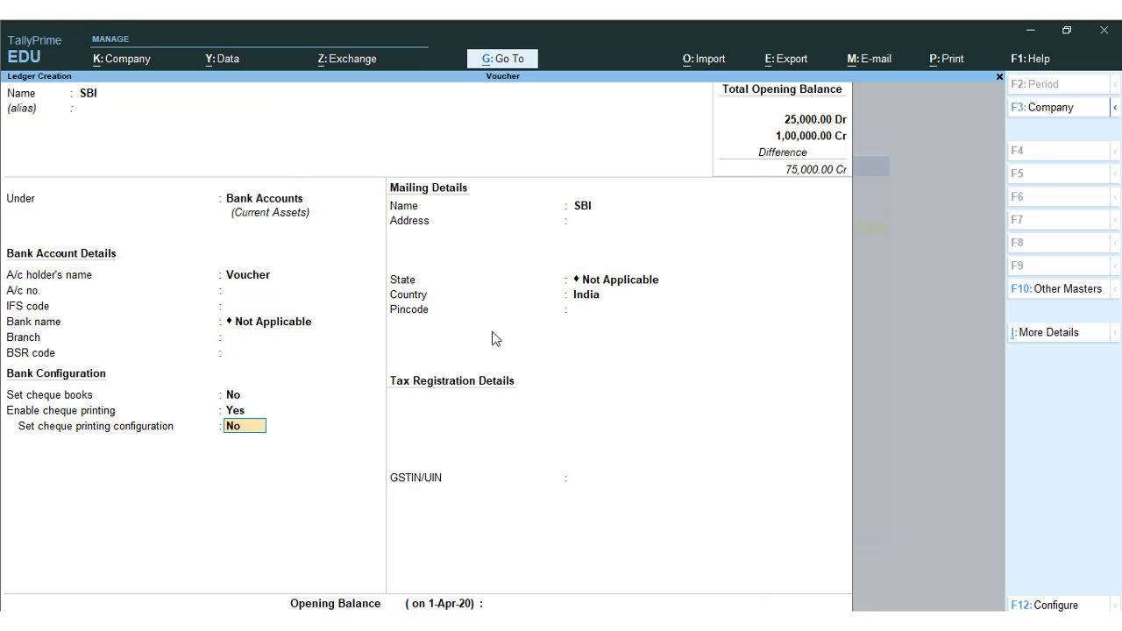
{"action": "key", "text": "Return"}
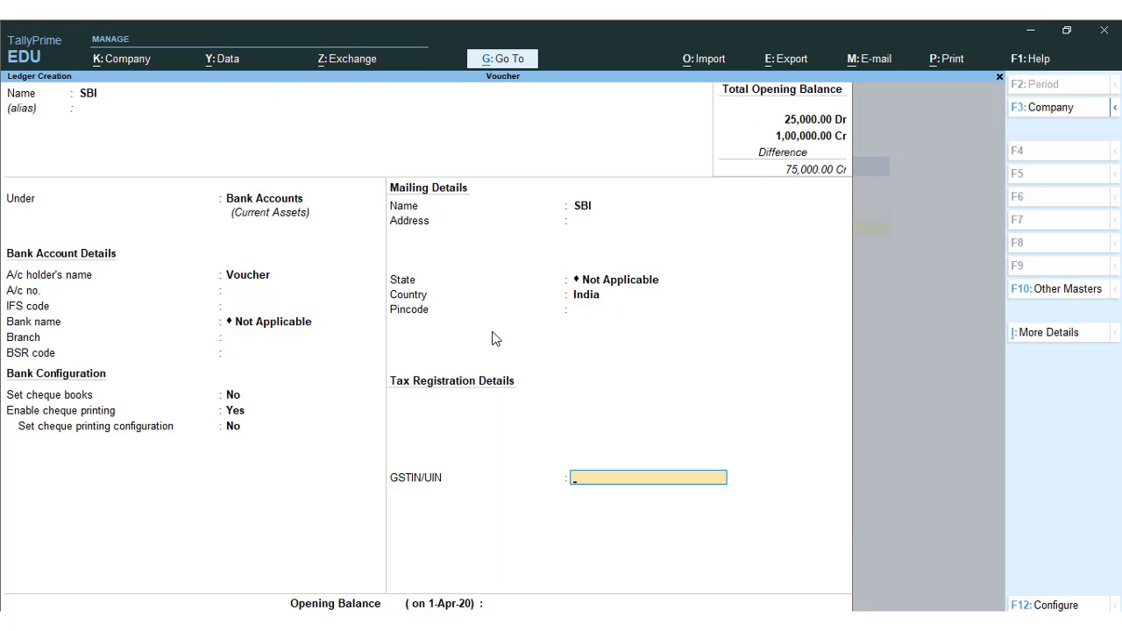
Give the SBI ledger an opening balance of 25,000.00 Dr and save it
{"action": "key", "text": "Return"}
{"action": "key", "text": "Return"}
{"action": "type", "text": "25000"}
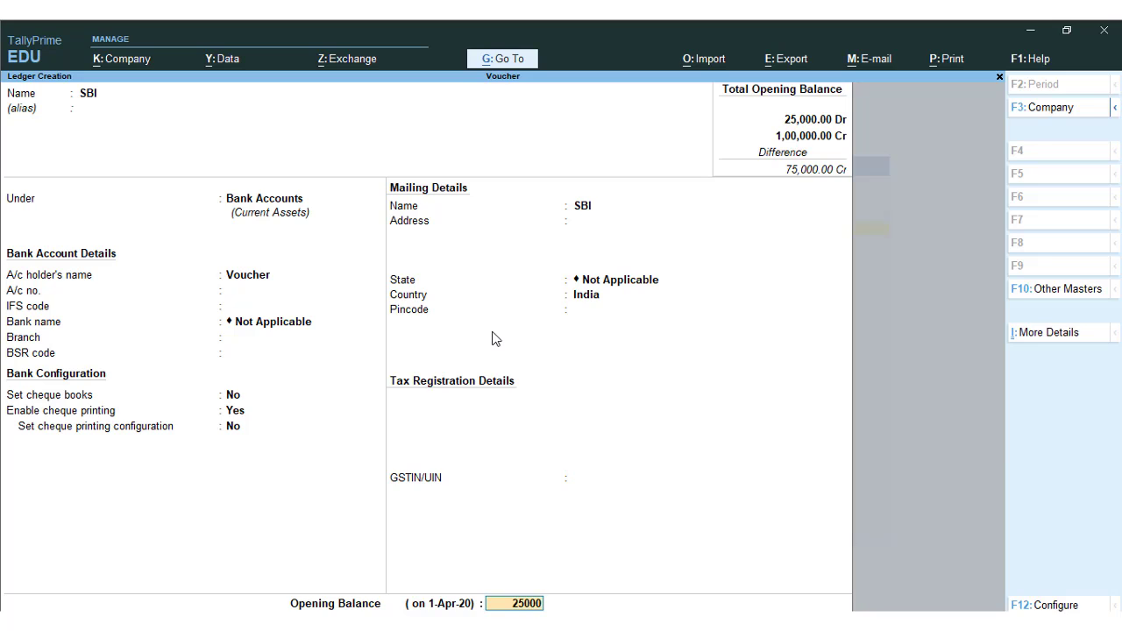
{"action": "key", "text": "Return"}
{"action": "key", "text": "Return"}
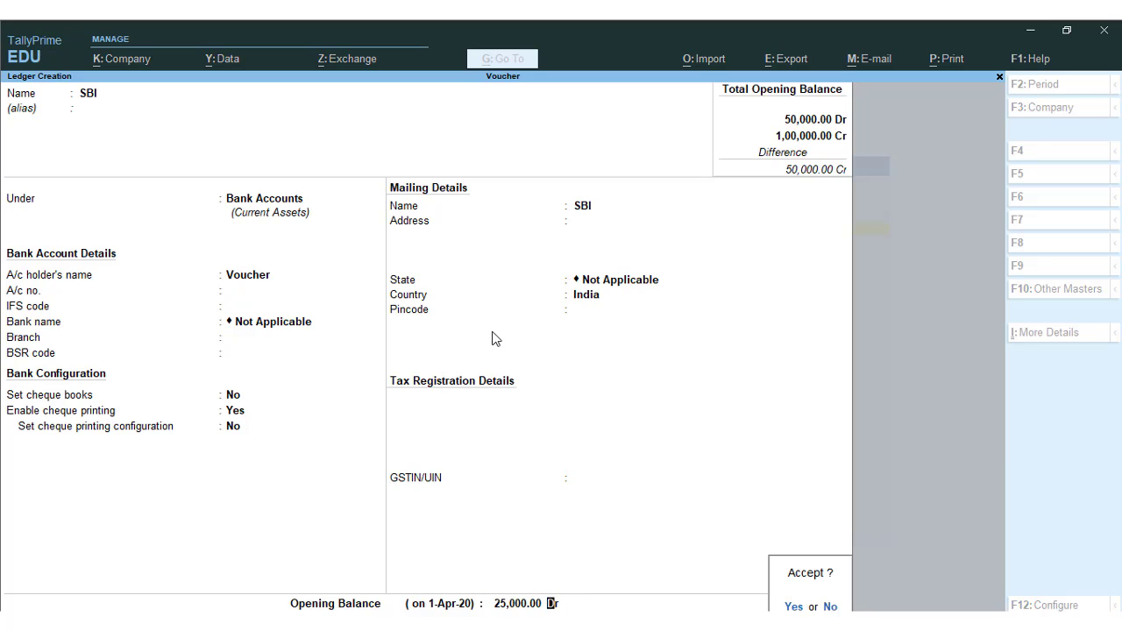
{"action": "key", "text": "Return"}
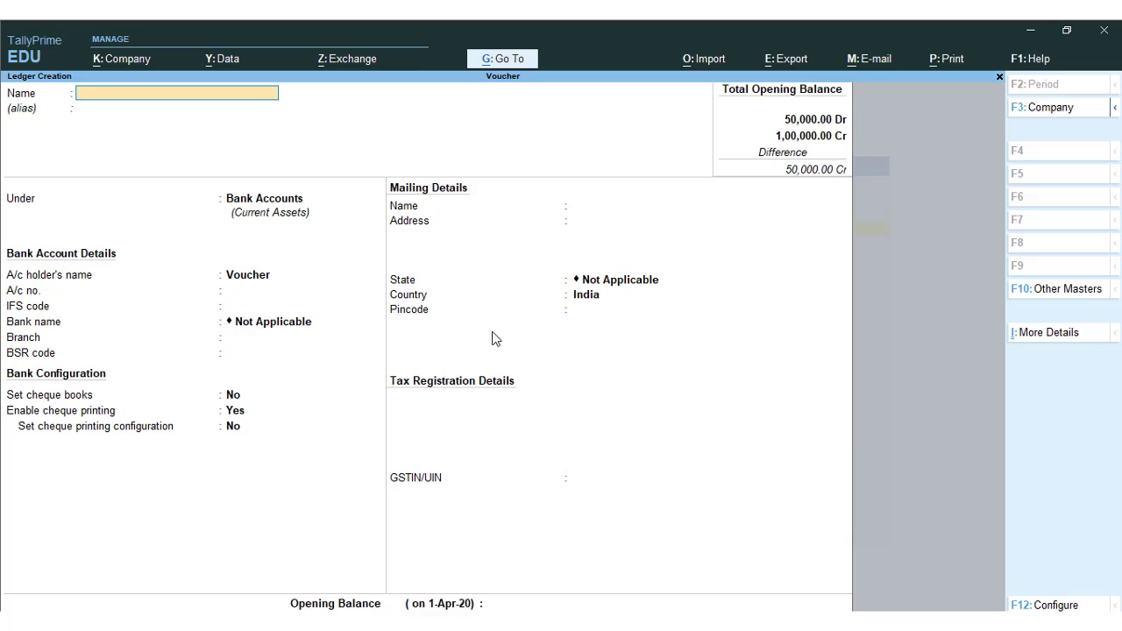
Leave ledger creation and open the existing Cash ledger for alteration
{"action": "key", "text": "Escape"}
{"action": "key", "text": "y"}
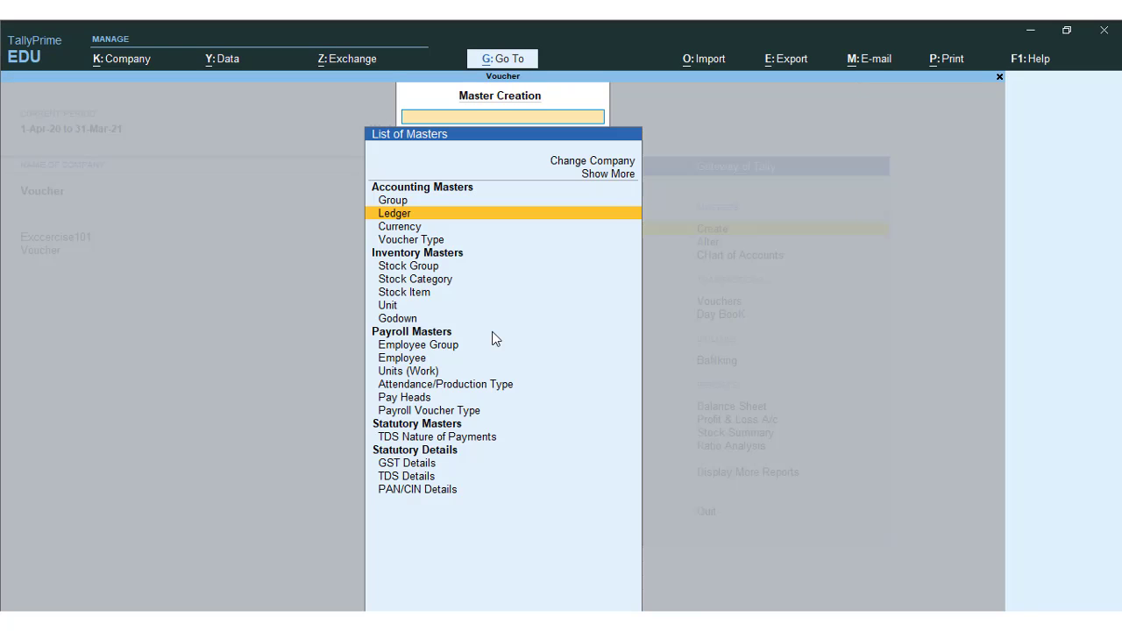
{"action": "key", "text": "Escape"}
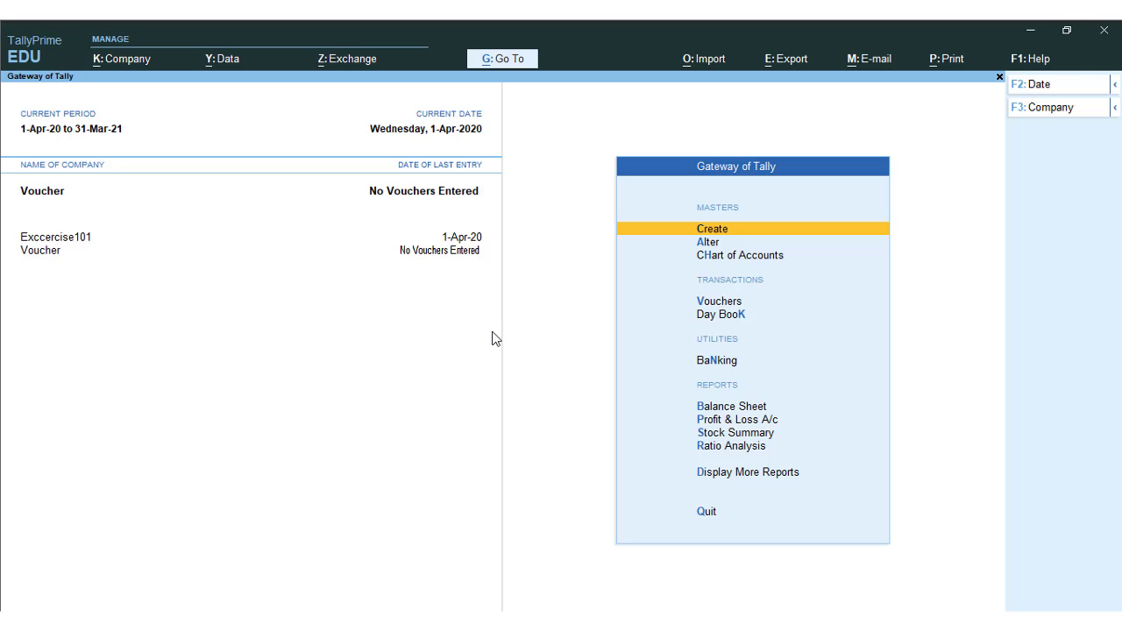
{"action": "key", "text": "Down"}
{"action": "key", "text": "Return"}
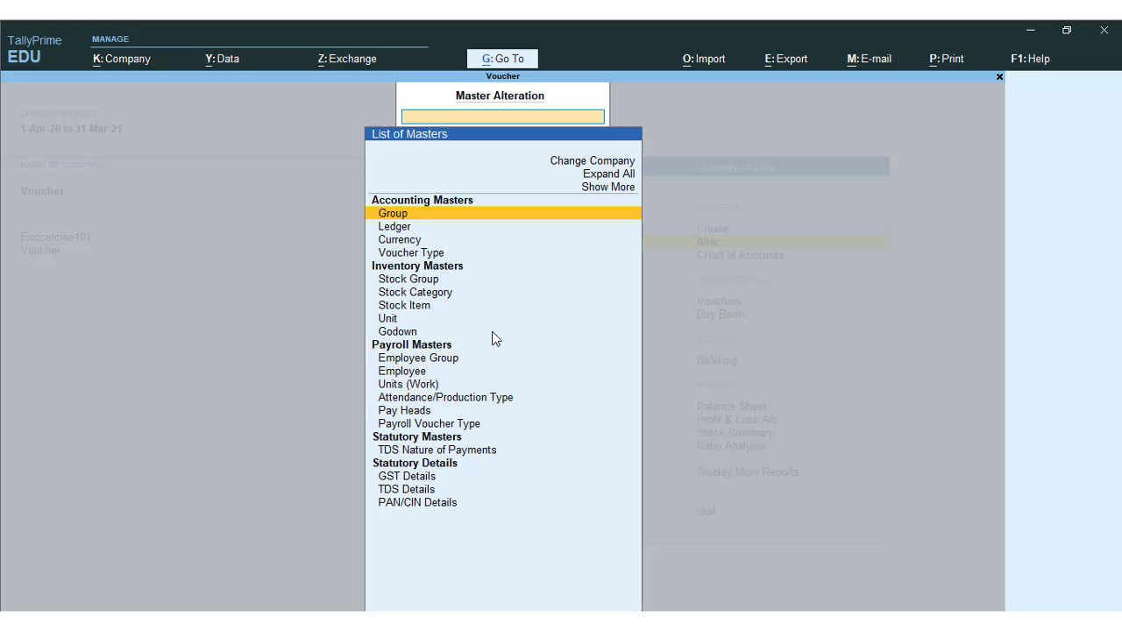
{"action": "type", "text": "CAS"}
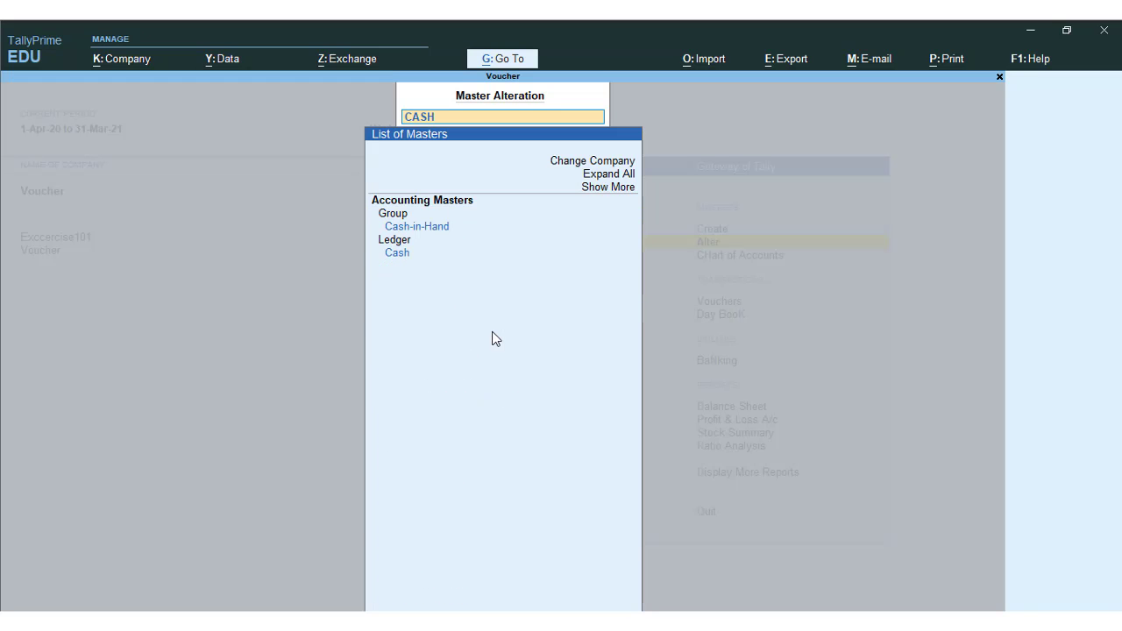
{"action": "type", "text": "H"}
{"action": "key", "text": "Down"}
{"action": "key", "text": "Down"}
{"action": "key", "text": "Down"}
{"action": "key", "text": "Return"}
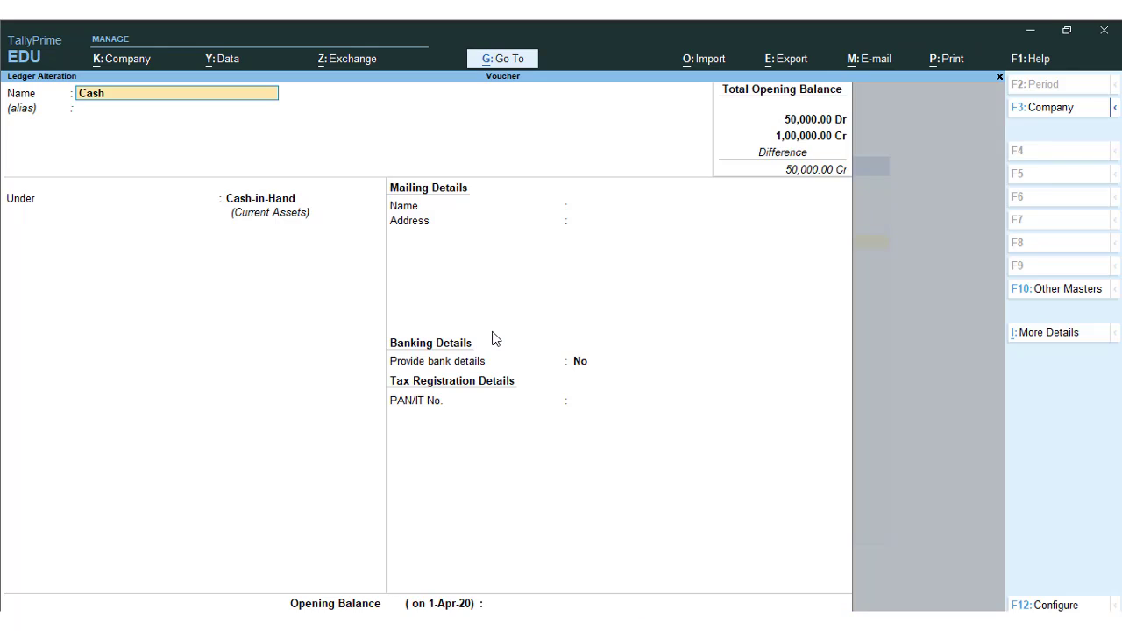
Set the Cash ledger's opening balance to 50,000.00 Dr and save the ledger
{"action": "key", "text": "Return"}
{"action": "key", "text": "Return"}
{"action": "key", "text": "Return"}
{"action": "key", "text": "Return"}
{"action": "key", "text": "Return"}
{"action": "key", "text": "Escape"}
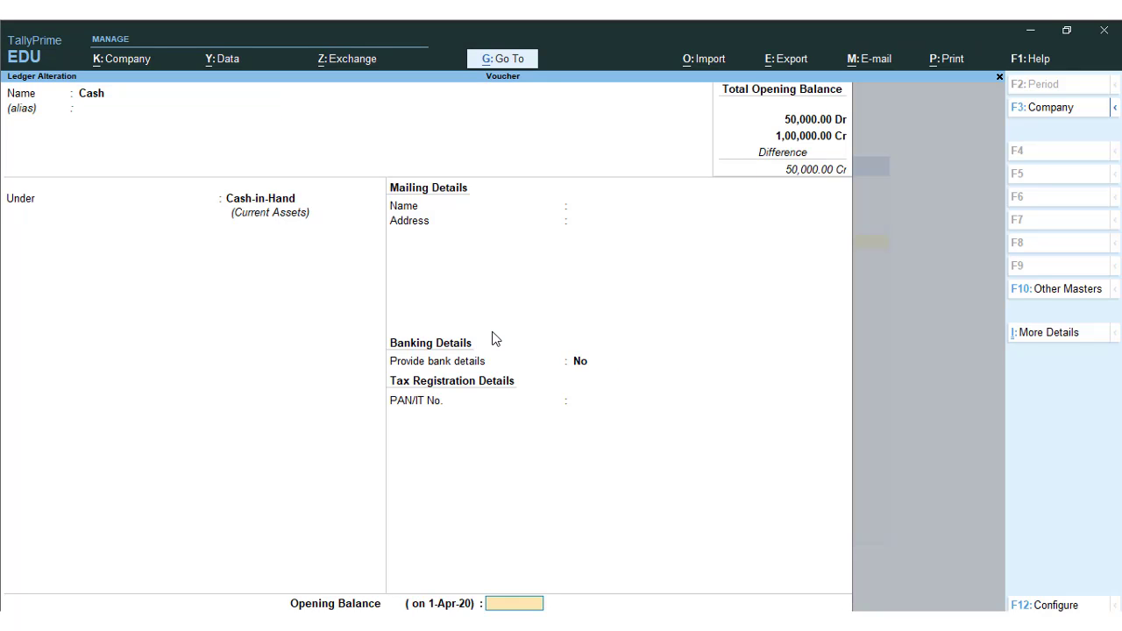
{"action": "type", "text": "50,000"}
{"action": "key", "text": "Return"}
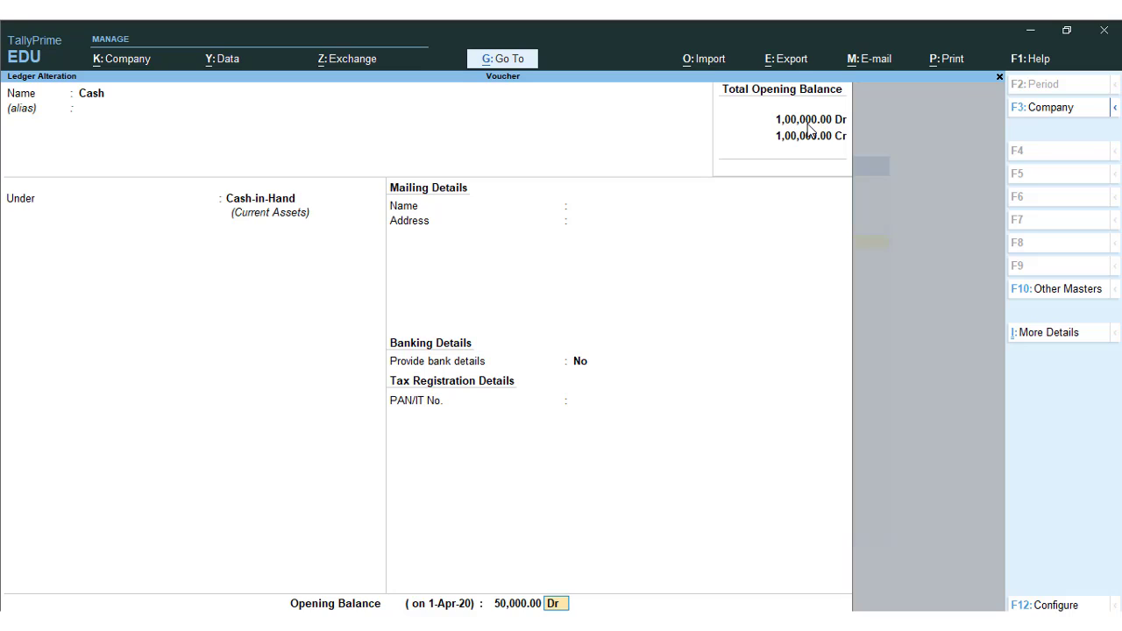
{"action": "key", "text": "Return"}
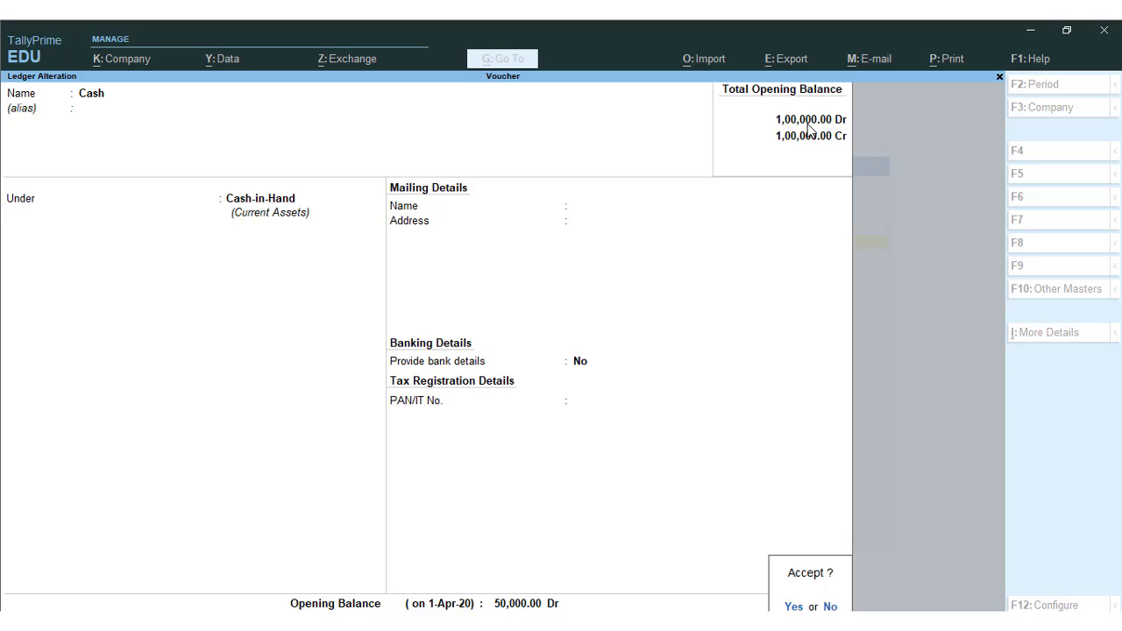
{"action": "key", "text": "Return"}
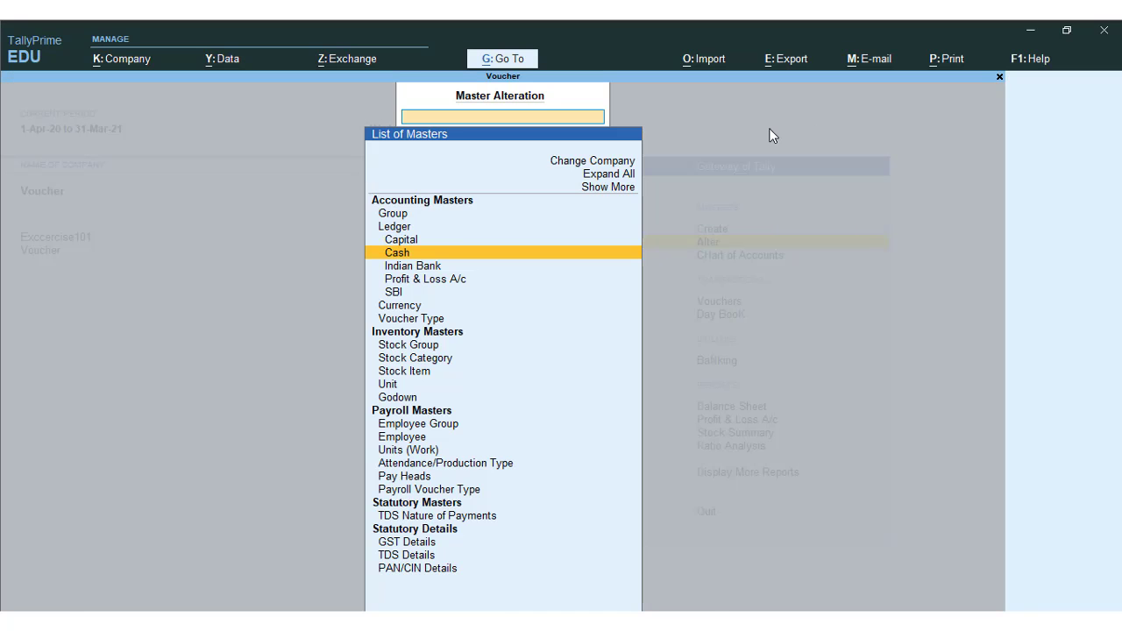
Leave master alteration and open accounting voucher creation for the Voucher company
{"action": "key", "text": "Escape"}
{"action": "key", "text": "Escape"}
{"action": "key", "text": "Escape"}
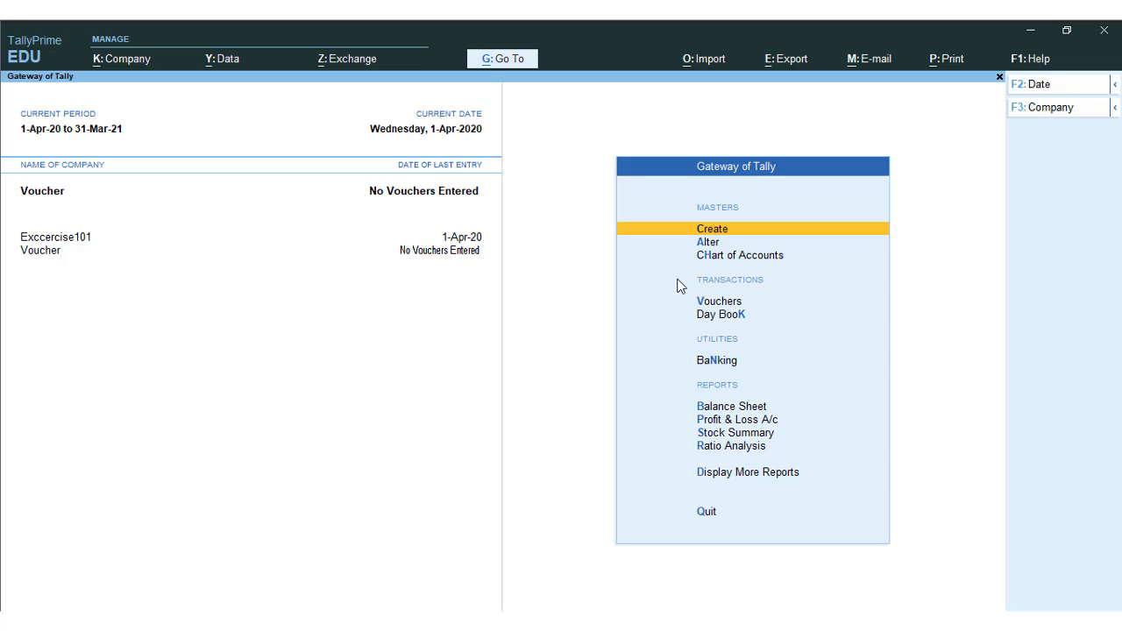
{"action": "key", "text": "Down"}
{"action": "key", "text": "Down"}
{"action": "key", "text": "Down"}
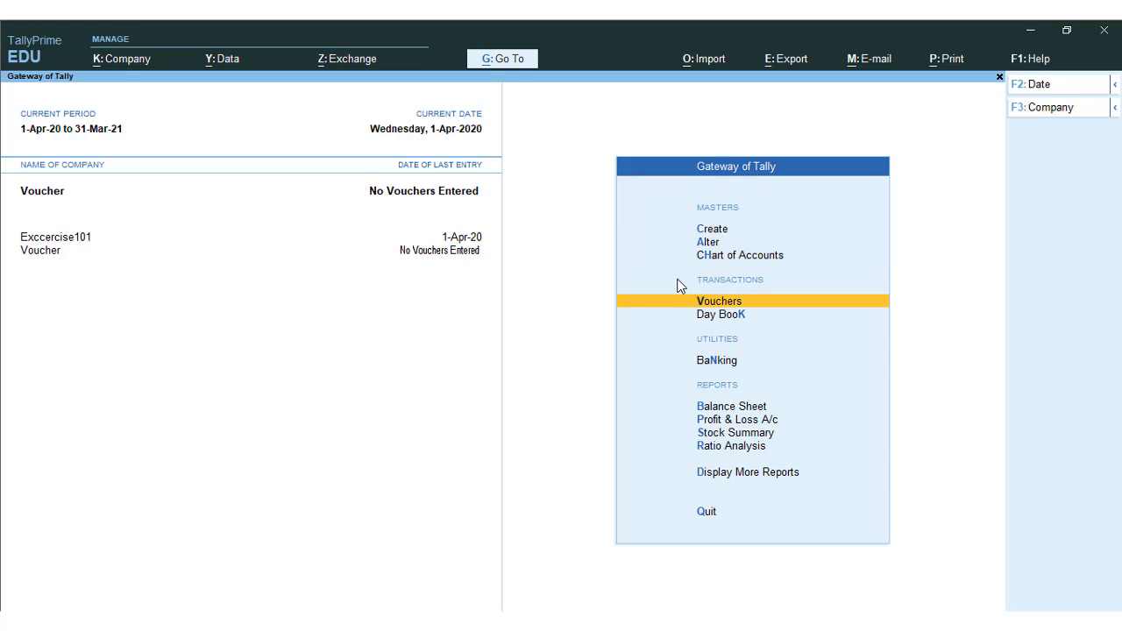
{"action": "key", "text": "Return"}
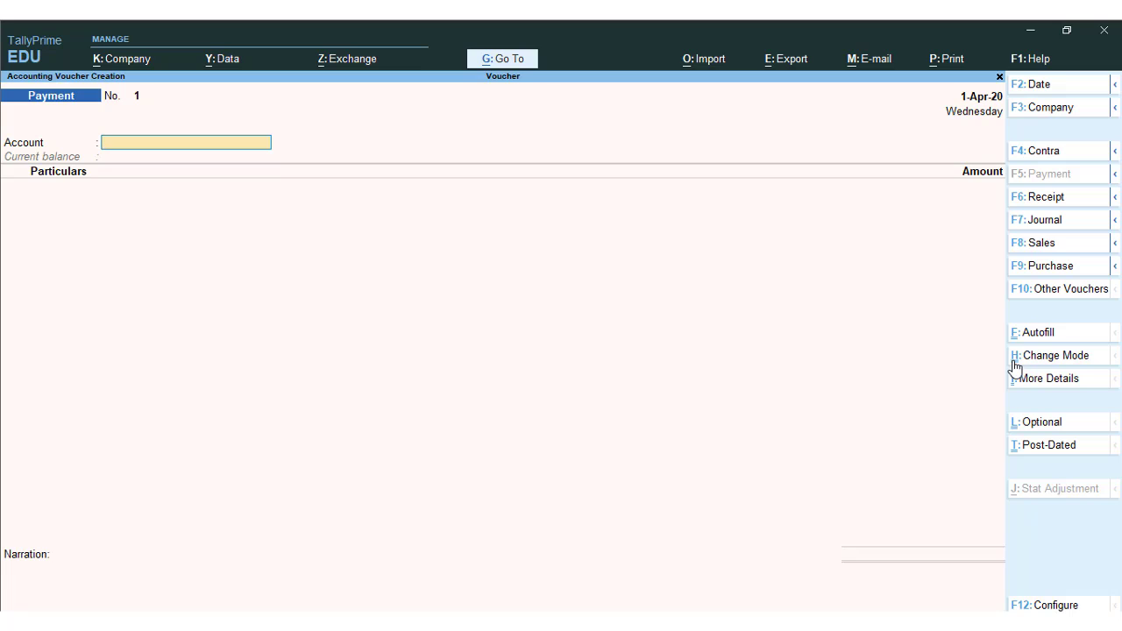
Change the voucher mode to Double Entry
{"action": "left_click", "coordinate": [1055, 358]}
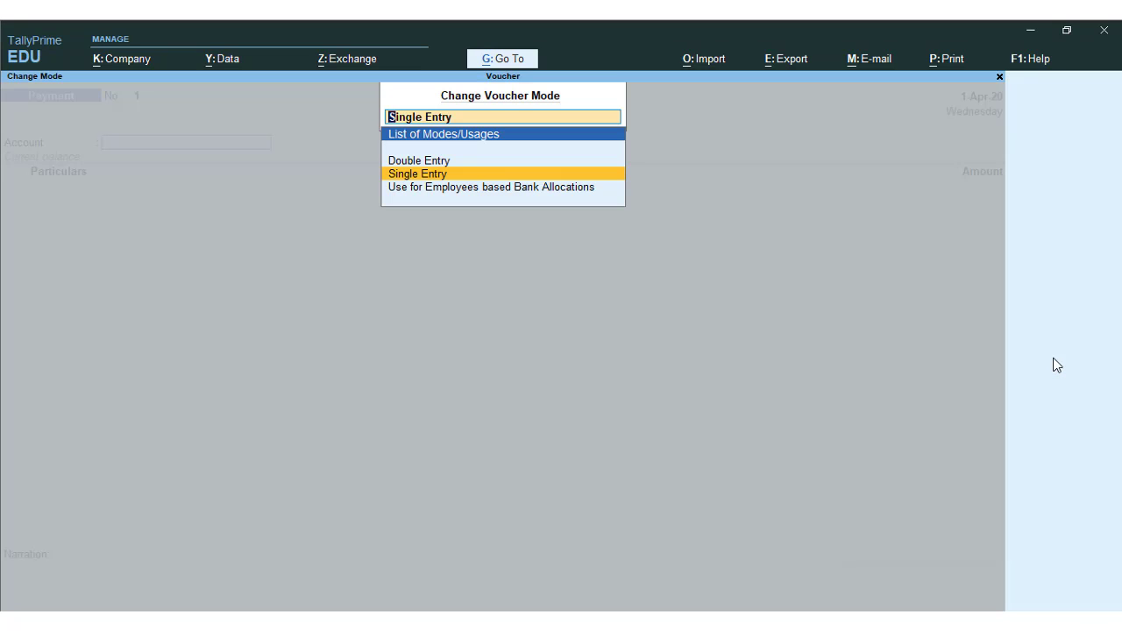
{"action": "key", "text": "Up"}
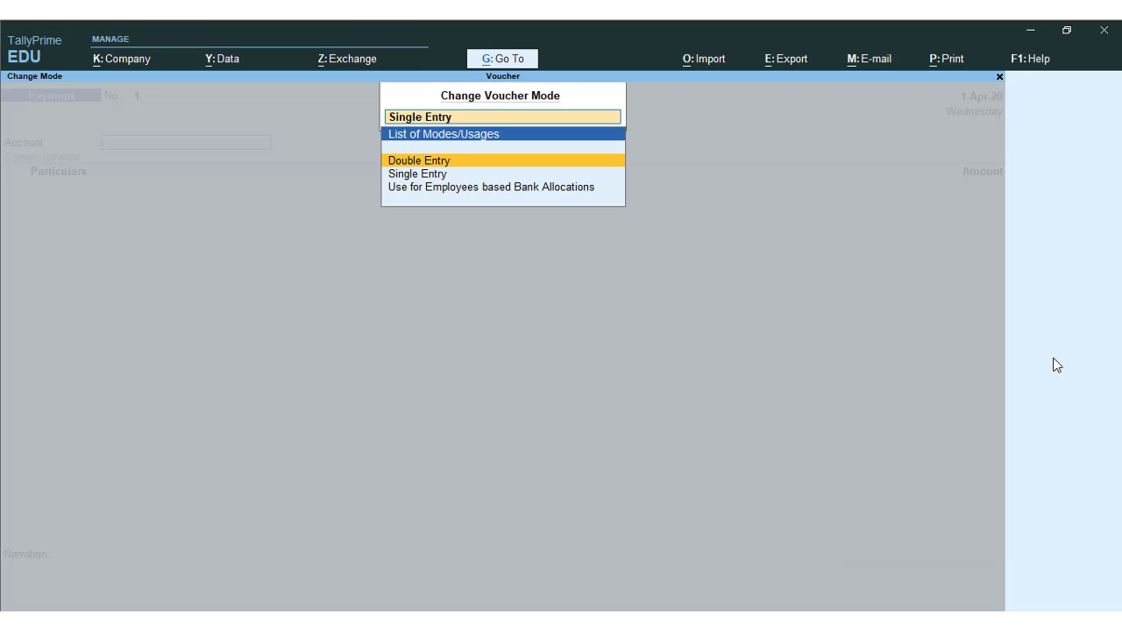
{"action": "key", "text": "Return"}
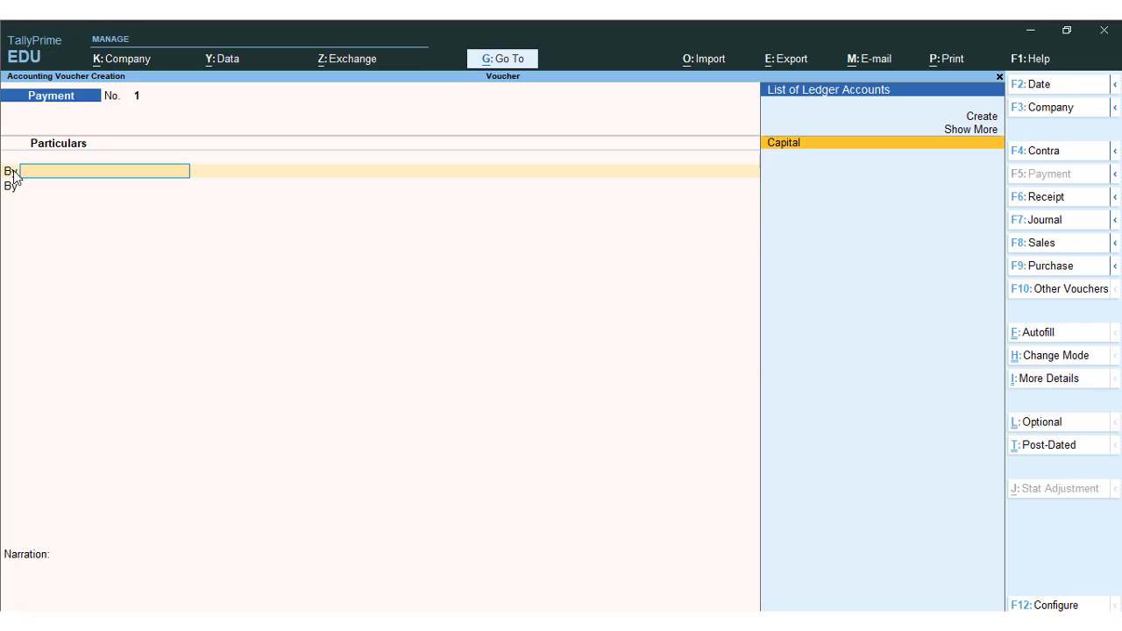
Configure voucher entry to use Cr/Dr instead of To/By and save the configuration
{"action": "key", "text": "F12"}
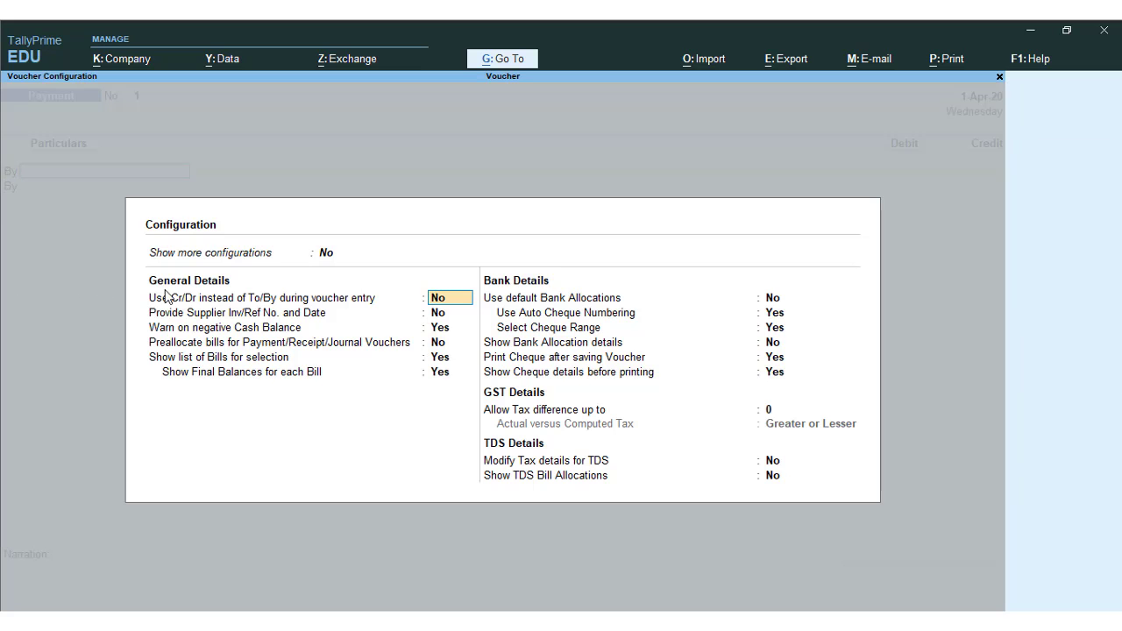
{"action": "key", "text": "ctrl+shift+3"}
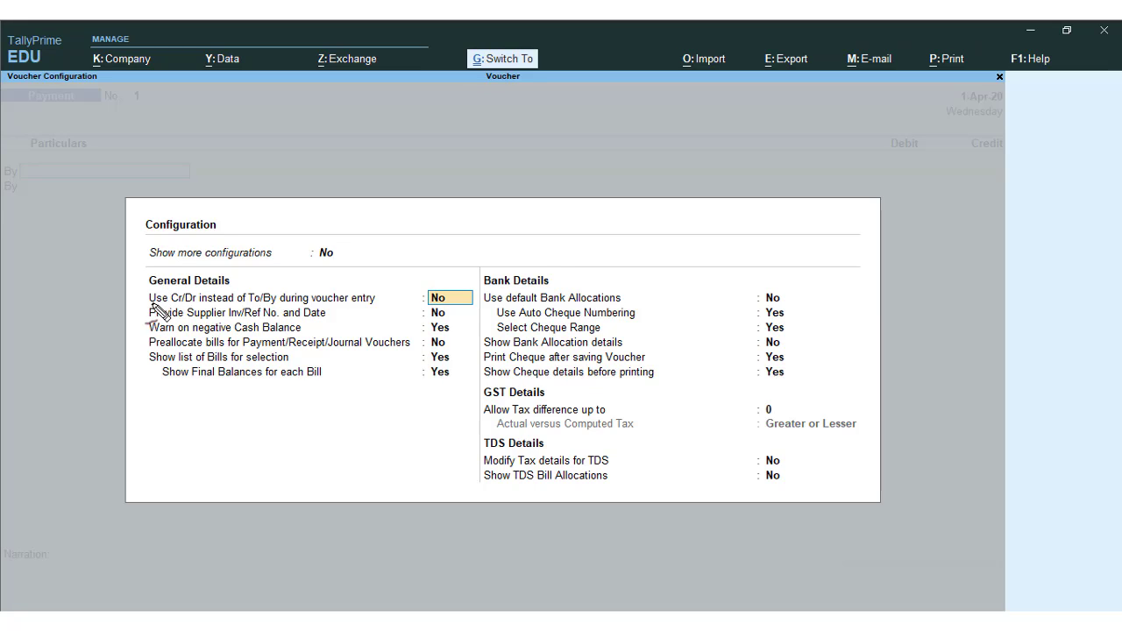
{"action": "mouse_move", "coordinate": [149, 299]}
{"action": "left_mouse_down"}
{"action": "mouse_move", "coordinate": [258, 314]}
{"action": "mouse_move", "coordinate": [381, 305]}
{"action": "mouse_move", "coordinate": [188, 295]}
{"action": "mouse_move", "coordinate": [160, 309]}
{"action": "left_mouse_up"}
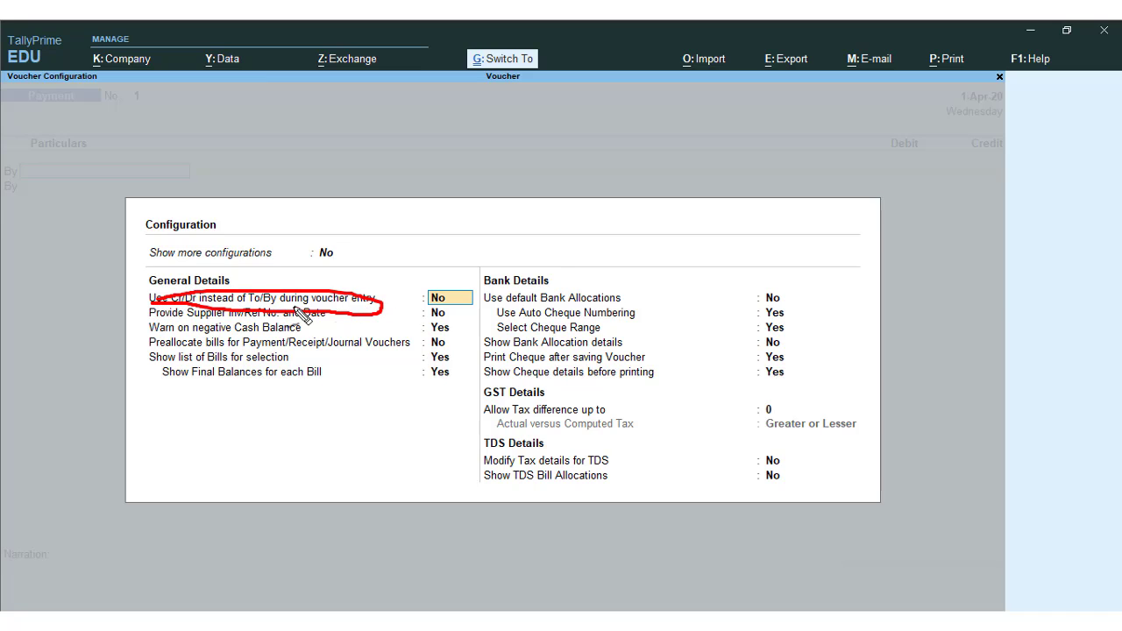
{"action": "key", "text": "Escape"}
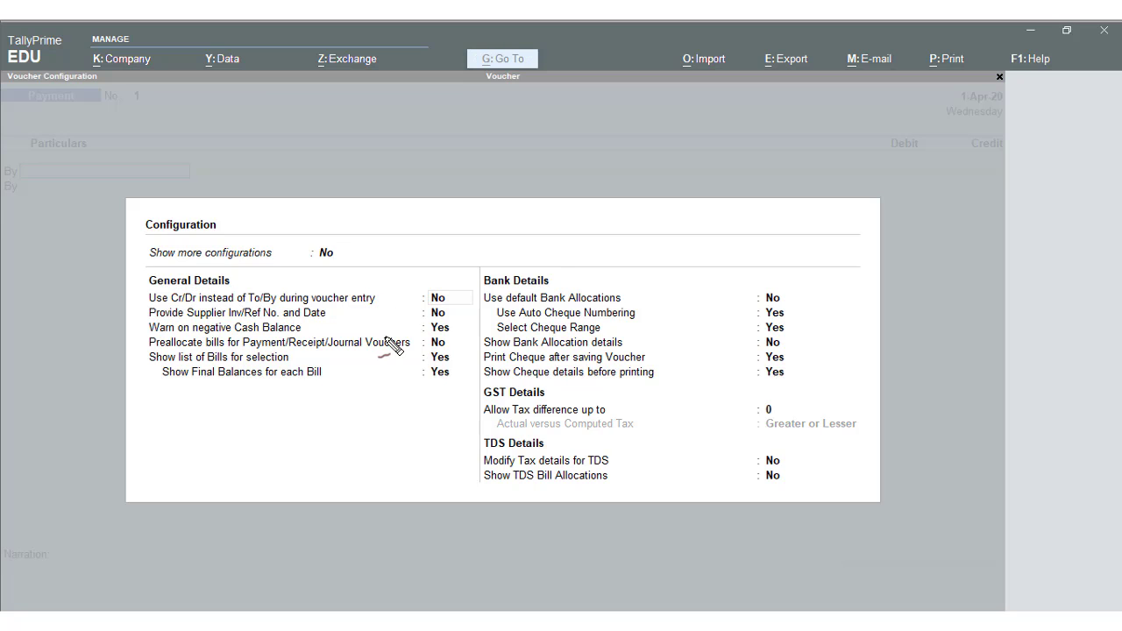
{"action": "left_click", "coordinate": [438, 305]}
{"action": "type", "text": "y"}
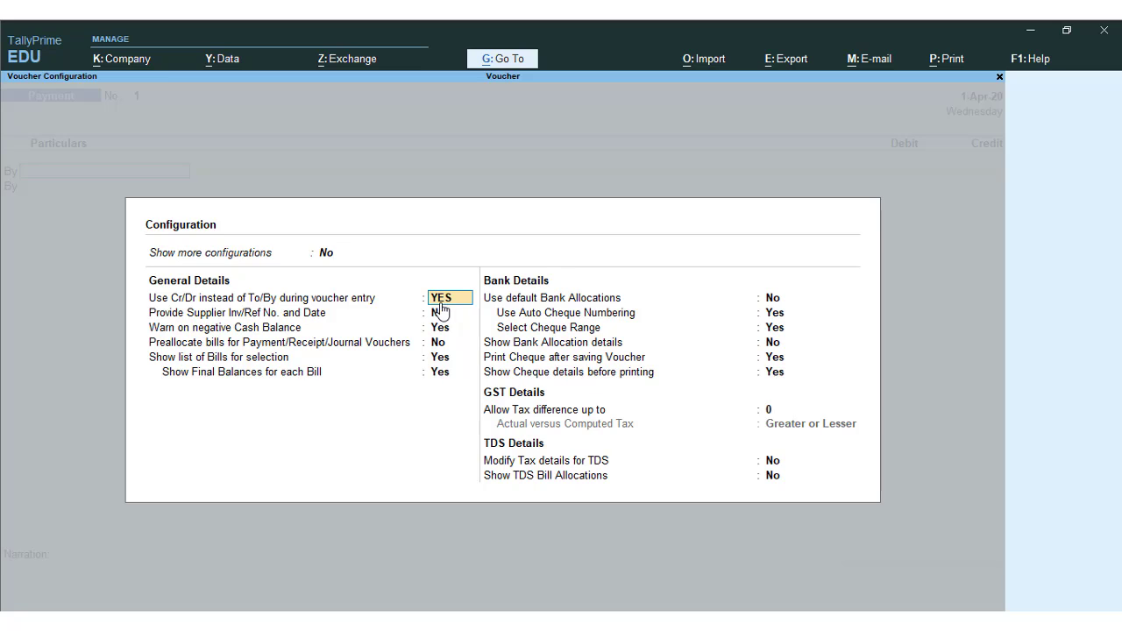
{"action": "key", "text": "Return"}
{"action": "key", "text": "ctrl+a"}
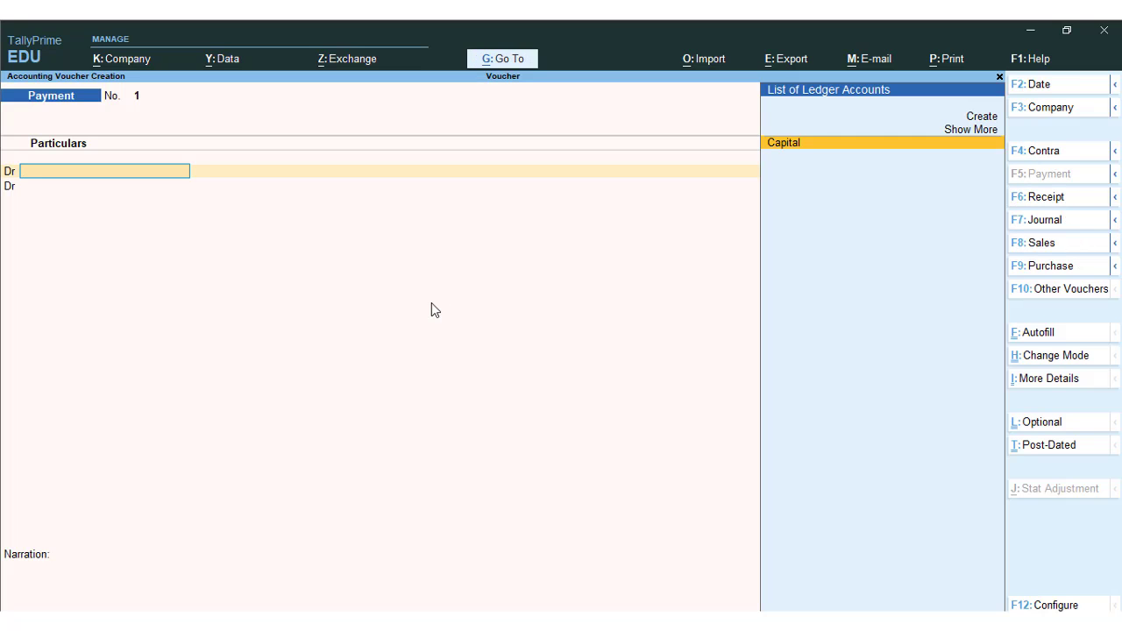
Switch to a Contra voucher, check the first transaction in the Word document, and return to TallyPrime
{"action": "left_click", "coordinate": [1053, 153]}
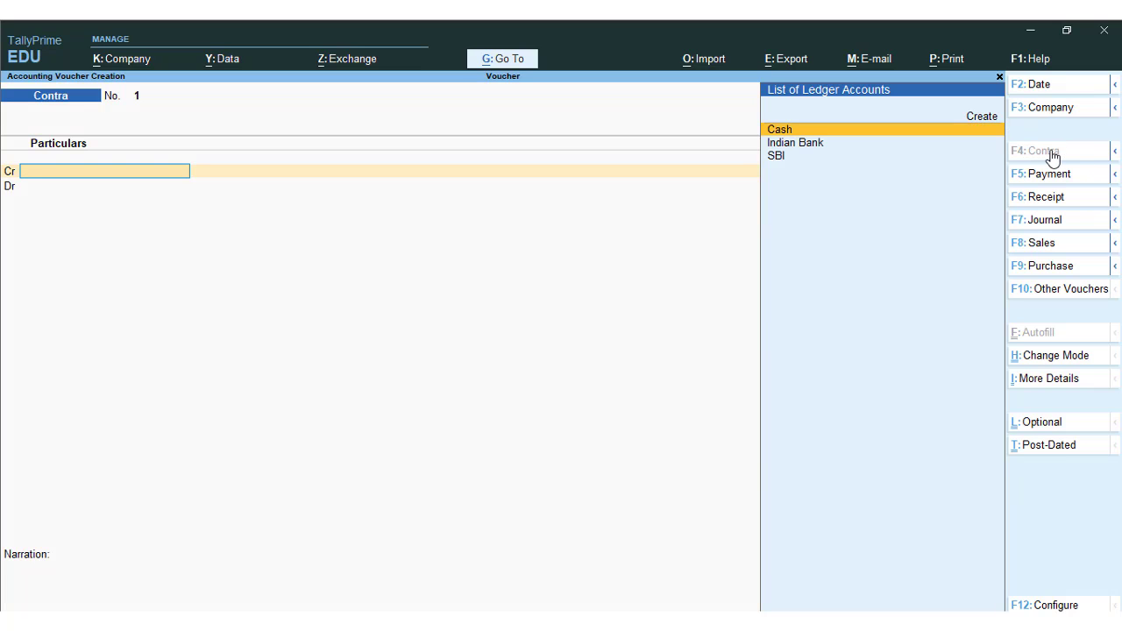
{"action": "key", "text": "alt+Tab"}
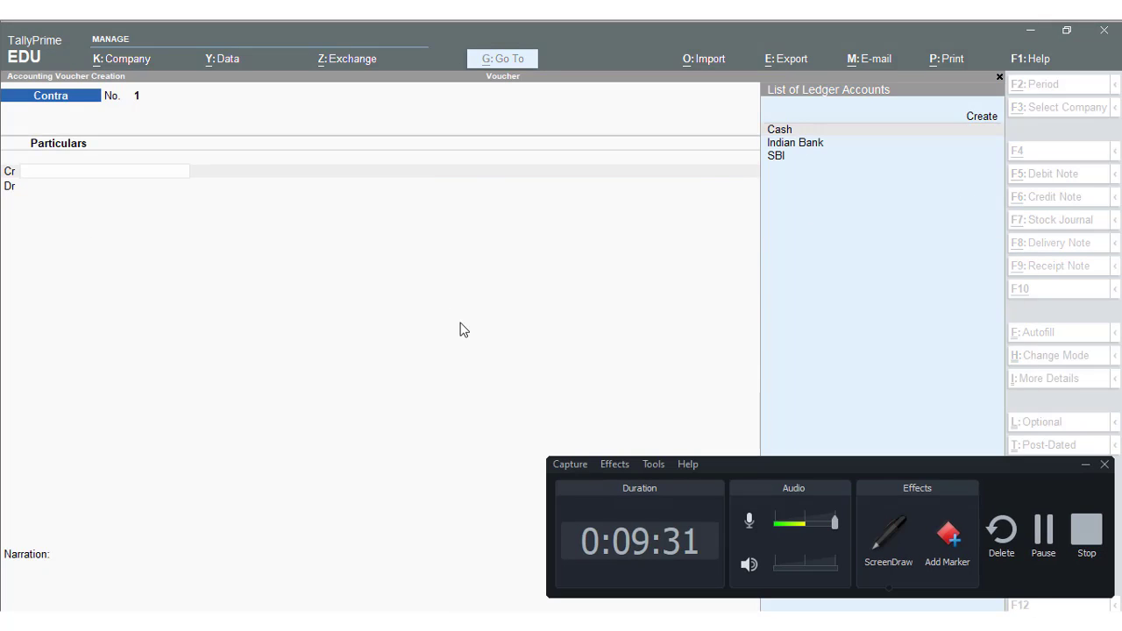
{"action": "left_click", "coordinate": [730, 414]}
{"action": "left_click", "coordinate": [1085, 465]}
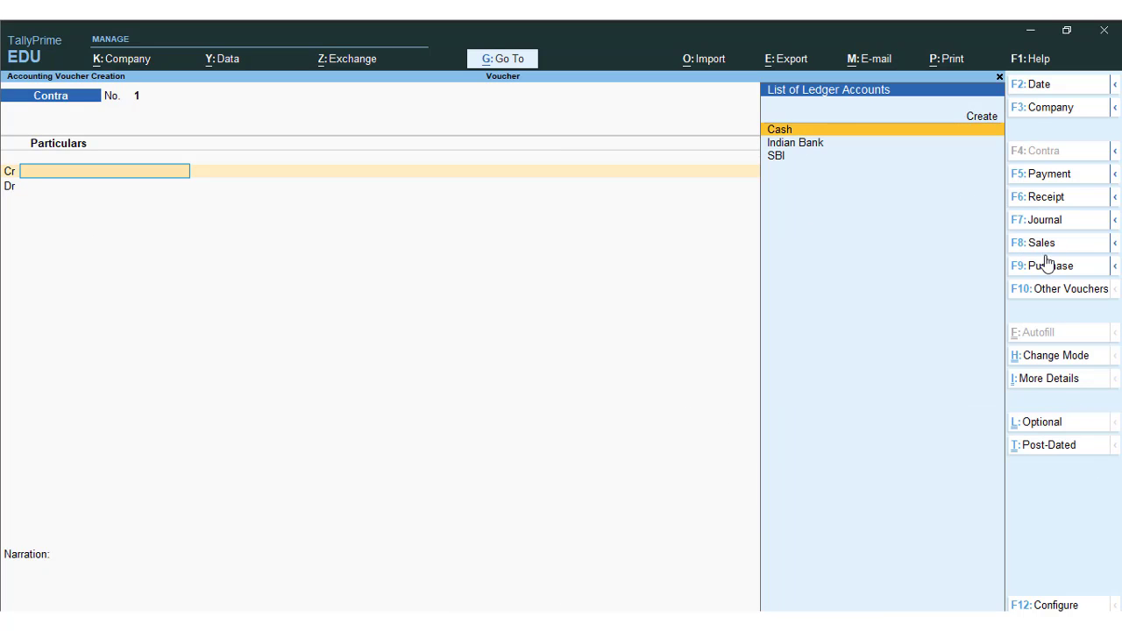
{"action": "left_click", "coordinate": [506, 623]}
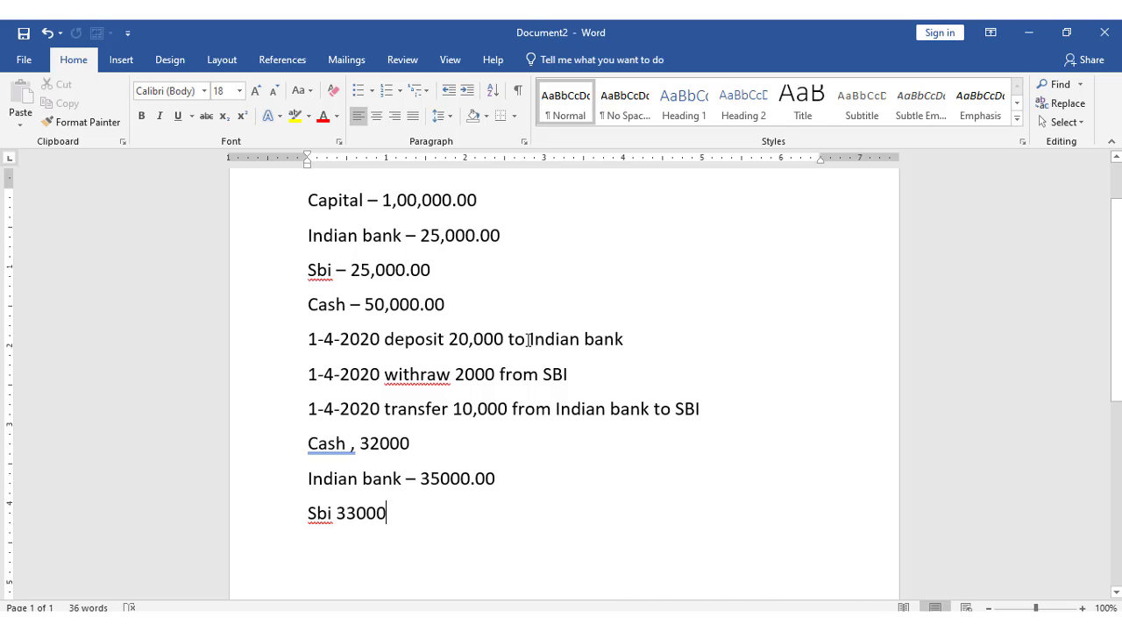
{"action": "left_click", "coordinate": [507, 623]}
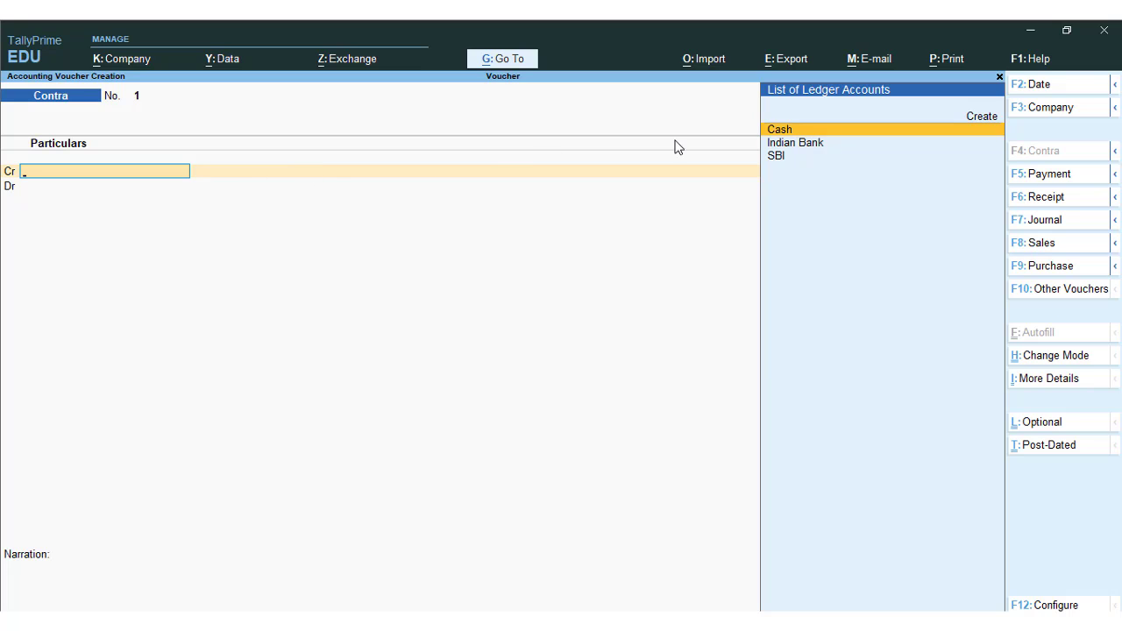
Credit the Cash ledger with 20,000 in the contra voucher
{"action": "left_click", "coordinate": [792, 132]}
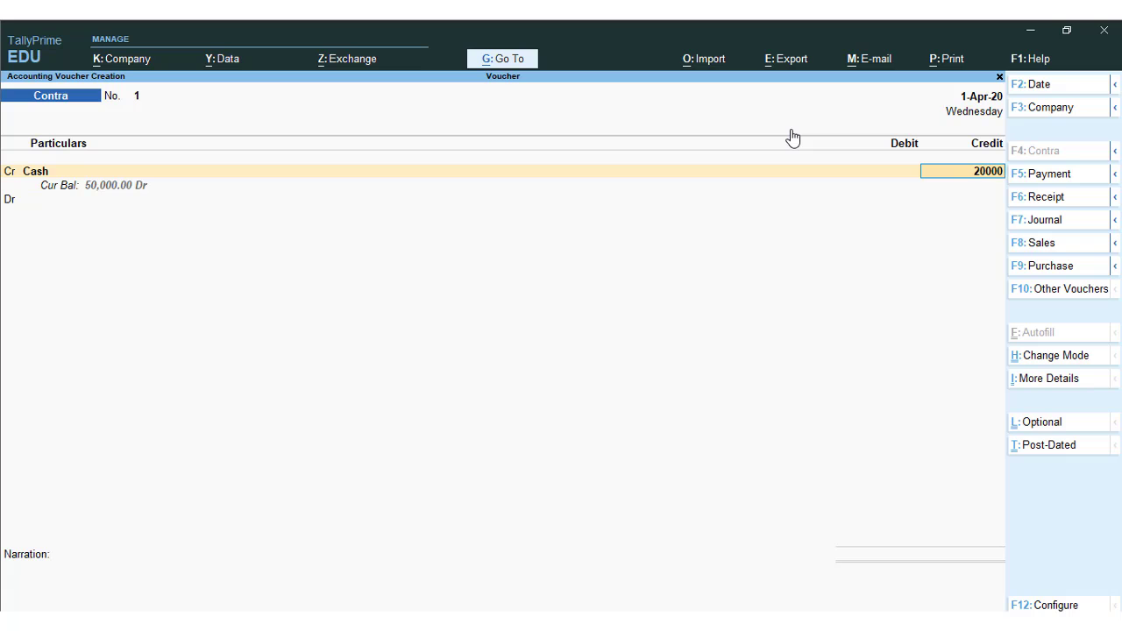
{"action": "key", "text": "Return"}
{"action": "key", "text": "Return"}
Debit the Indian Bank ledger with 20,000 and set its bank allocation's transaction type to Cash
{"action": "type", "text": "I"}
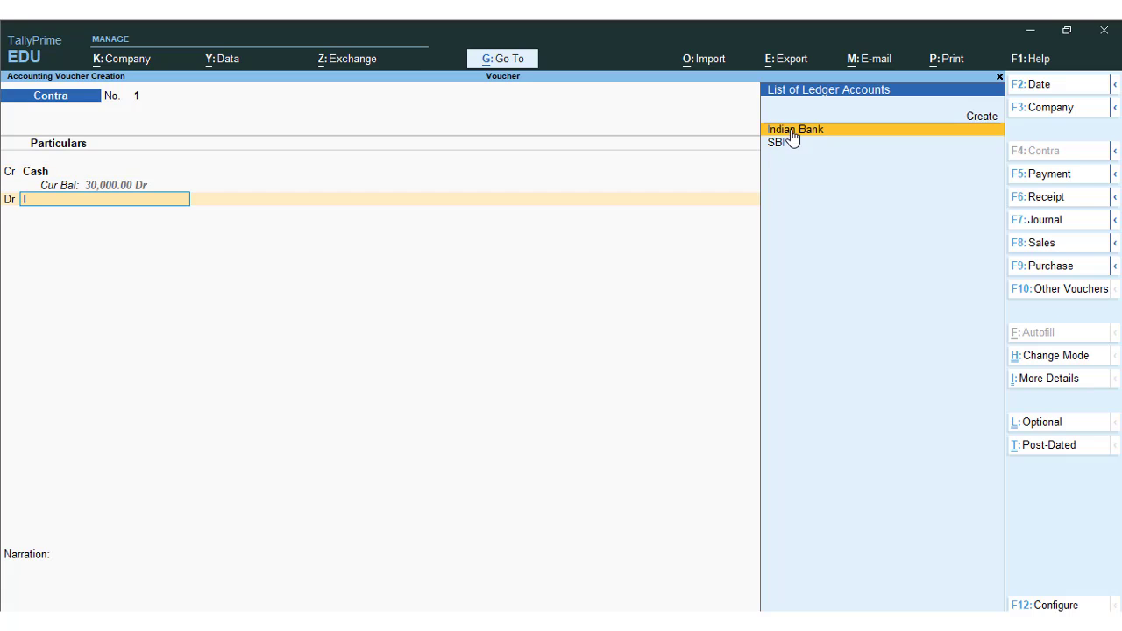
{"action": "type", "text": "n"}
{"action": "left_click", "coordinate": [792, 130]}
{"action": "key", "text": "Return"}
{"action": "key", "text": "Return"}
{"action": "key", "text": "Return"}
{"action": "key", "text": "Return"}
{"action": "key", "text": "Return"}
{"action": "key", "text": "Return"}
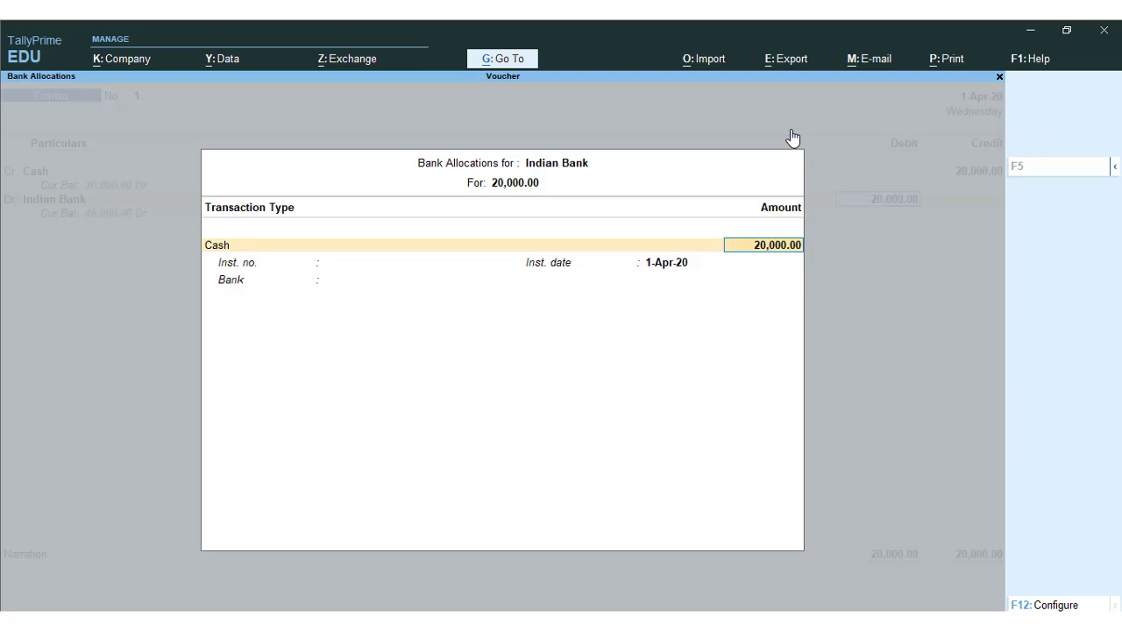
Leave the cash denominations and bank details blank, accept the Indian Bank allocation, and save the deposit voucher without narration
{"action": "key", "text": "Return"}
{"action": "key", "text": "Return"}
{"action": "key", "text": "Return"}
{"action": "key", "text": "Return"}
{"action": "key", "text": "Return"}
{"action": "key", "text": "Return"}
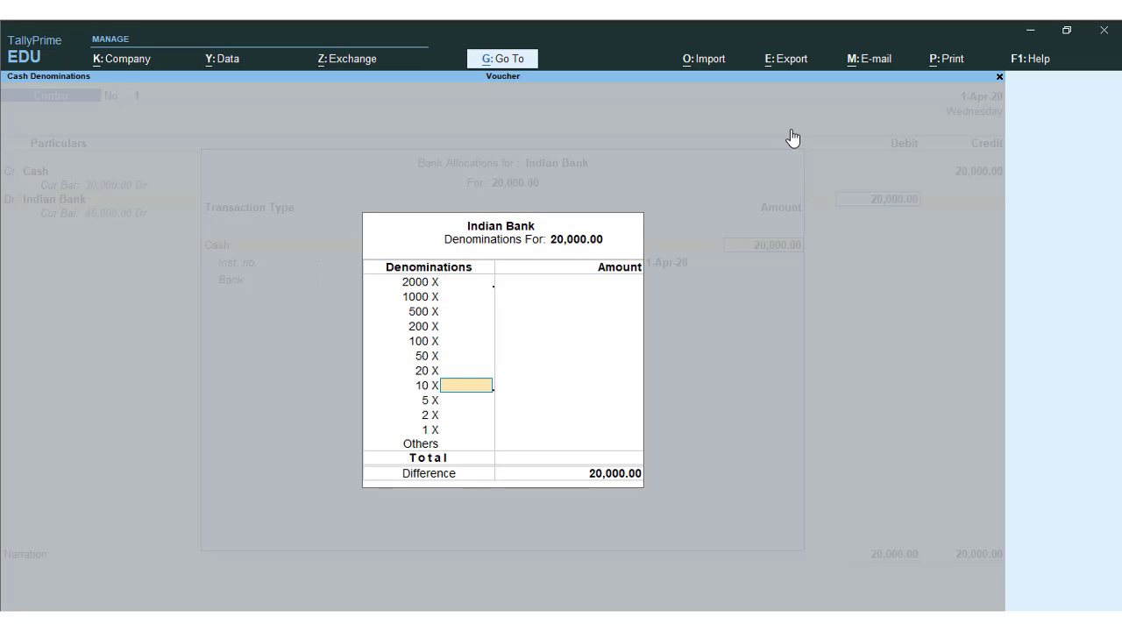
{"action": "key", "text": "ctrl+a"}
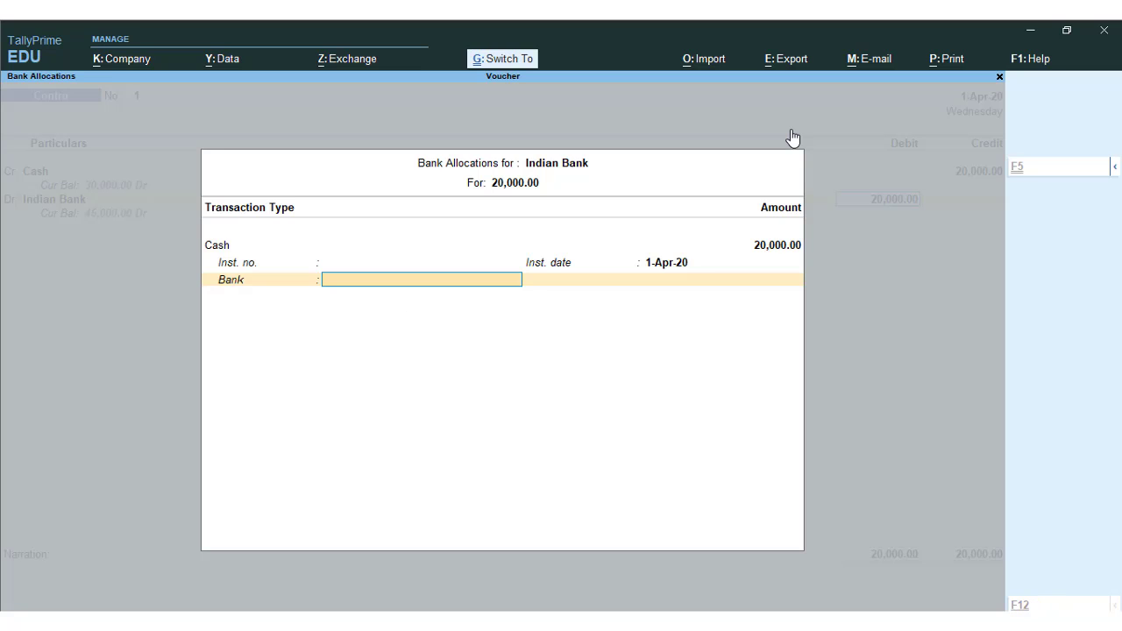
{"action": "key", "text": "ctrl+a"}
{"action": "key", "text": "ctrl"}
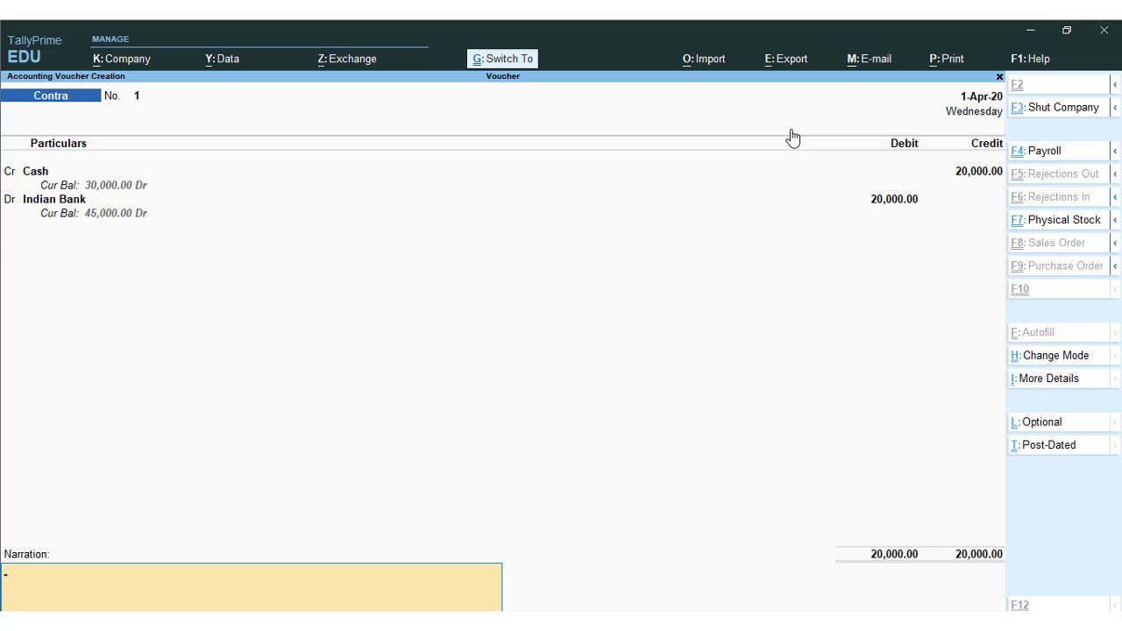
{"action": "key", "text": "ctrl+a"}
Check the SBI withdrawal transaction in the Word document and return to TallyPrime
{"action": "key", "text": "alt+Tab"}
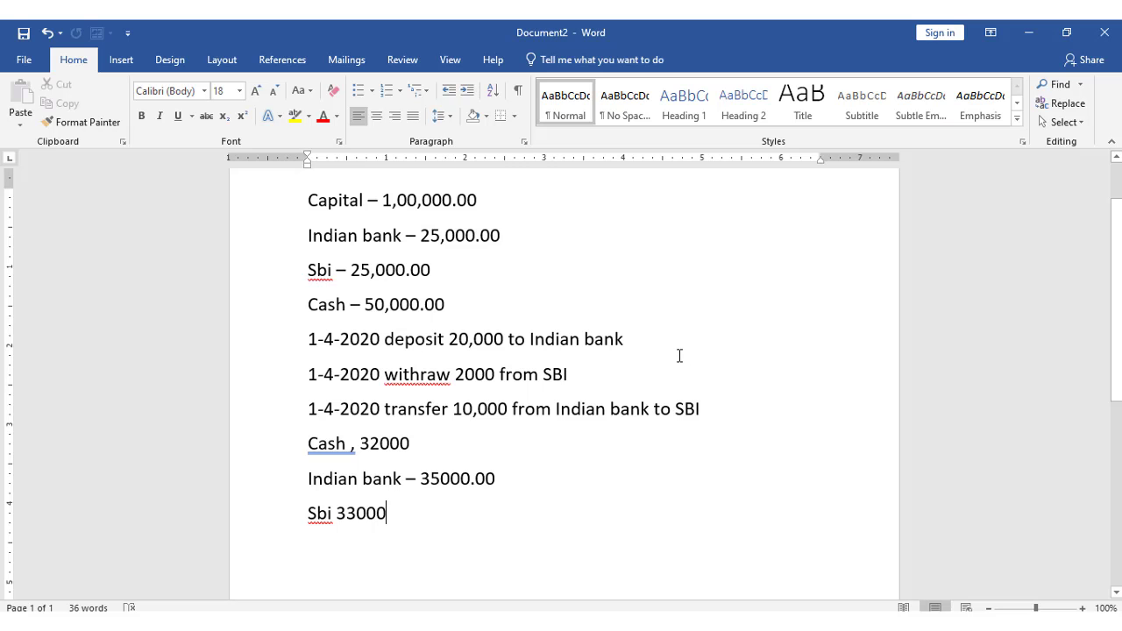
{"action": "key", "text": "alt+Tab"}
{"action": "key", "text": "alt+Tab"}
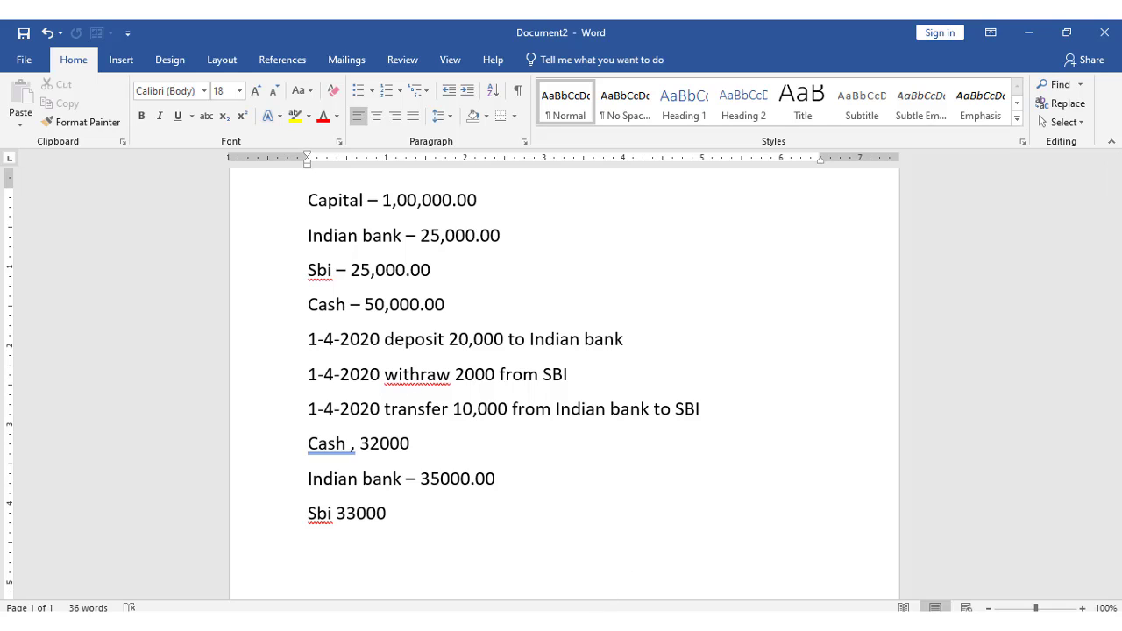
{"action": "left_click", "coordinate": [587, 622]}
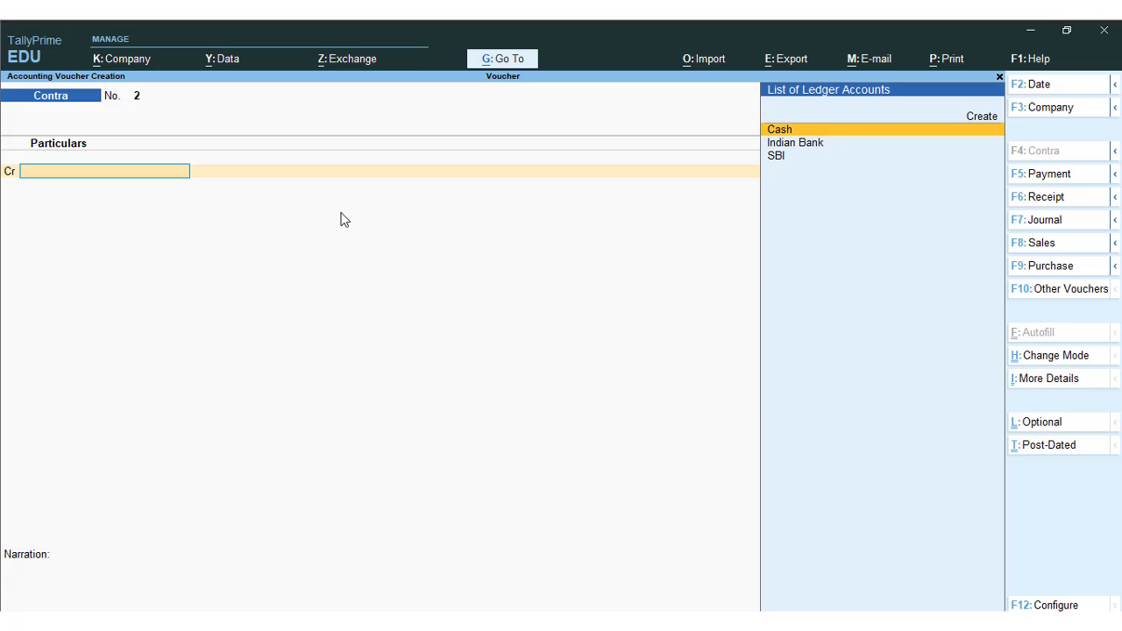
Credit the SBI ledger with 2,000 in the new contra voucher and accept its Cheque bank allocation
{"action": "key", "text": "Down"}
{"action": "key", "text": "Down"}
{"action": "key", "text": "Return"}
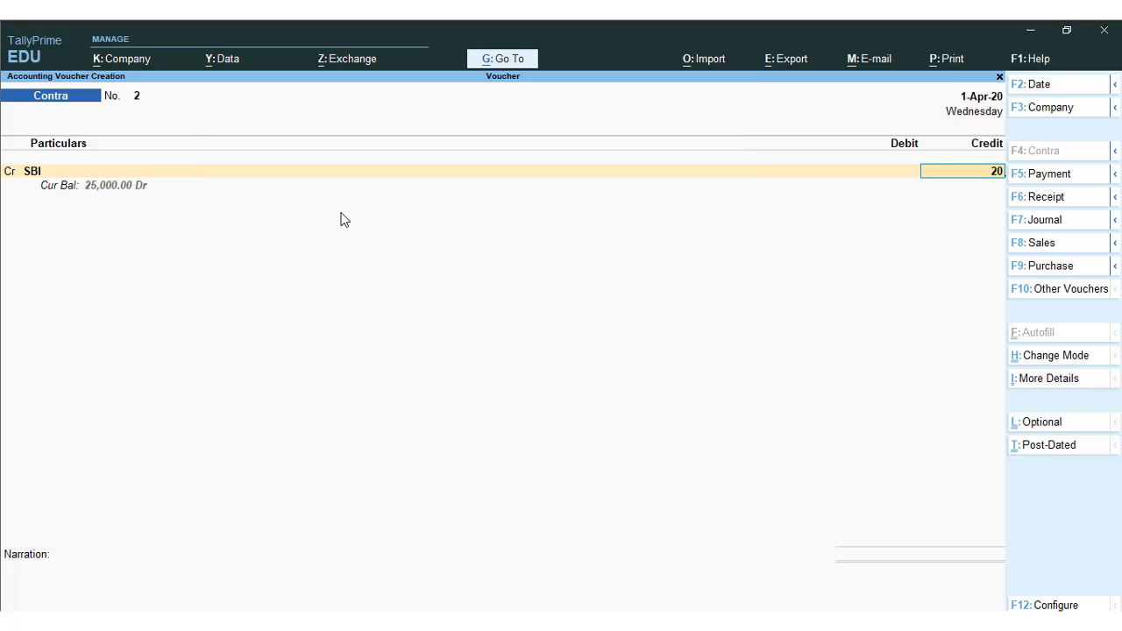
{"action": "key", "text": "Return"}
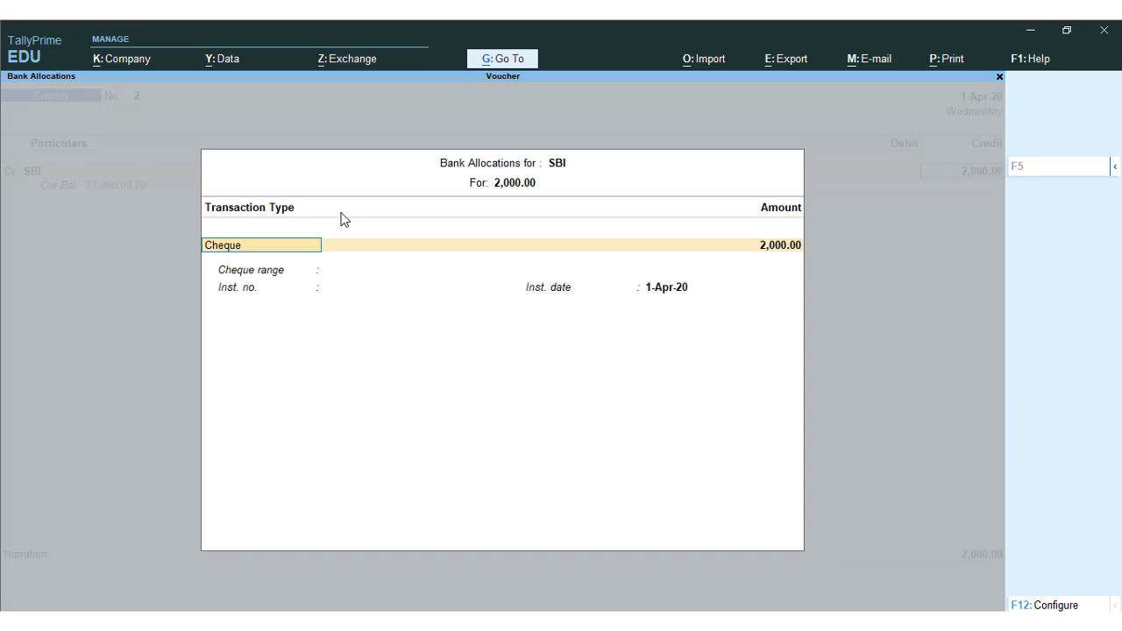
{"action": "key", "text": "Return"}
{"action": "key", "text": "Return"}
{"action": "key", "text": "Return"}
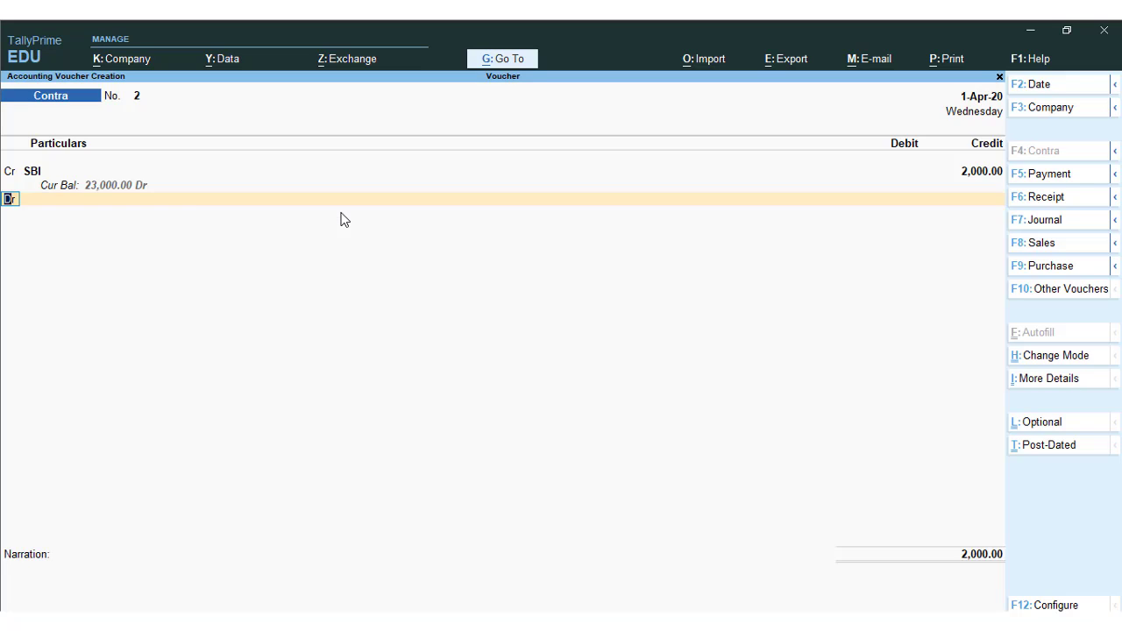
Debit the Cash ledger with 2,000 and save the withdrawal voucher without narration
{"action": "key", "text": "Return"}
{"action": "key", "text": "Return"}
{"action": "key", "text": "Return"}
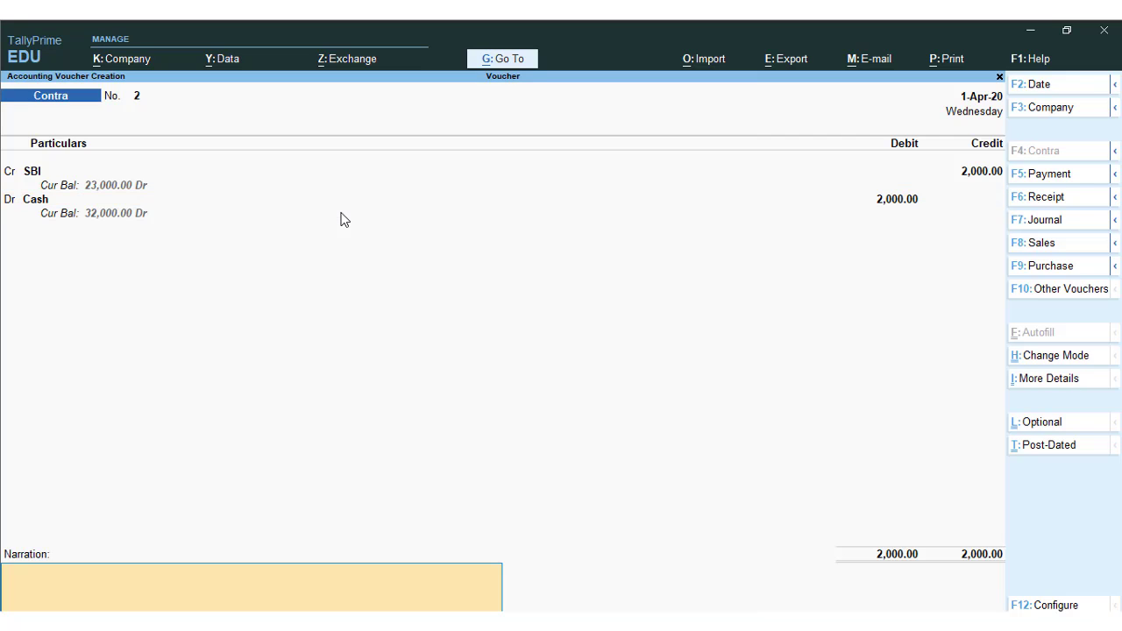
{"action": "key", "text": "ctrl+a"}
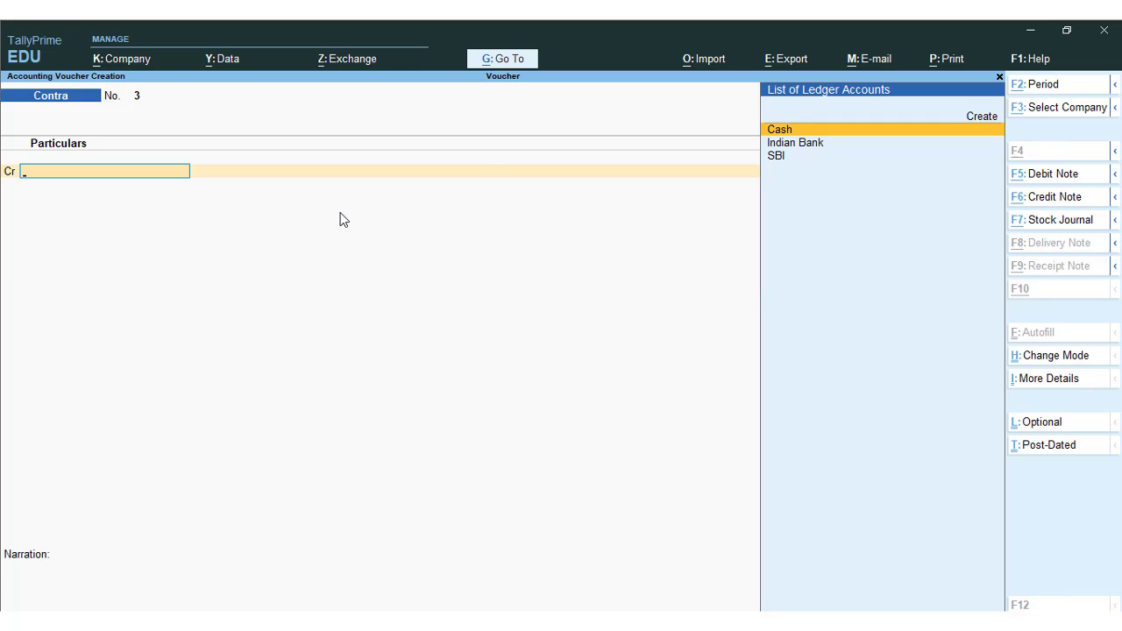
Check the bank-to-bank transfer transaction in the Word document and return to TallyPrime
{"action": "key", "text": "alt+Tab"}
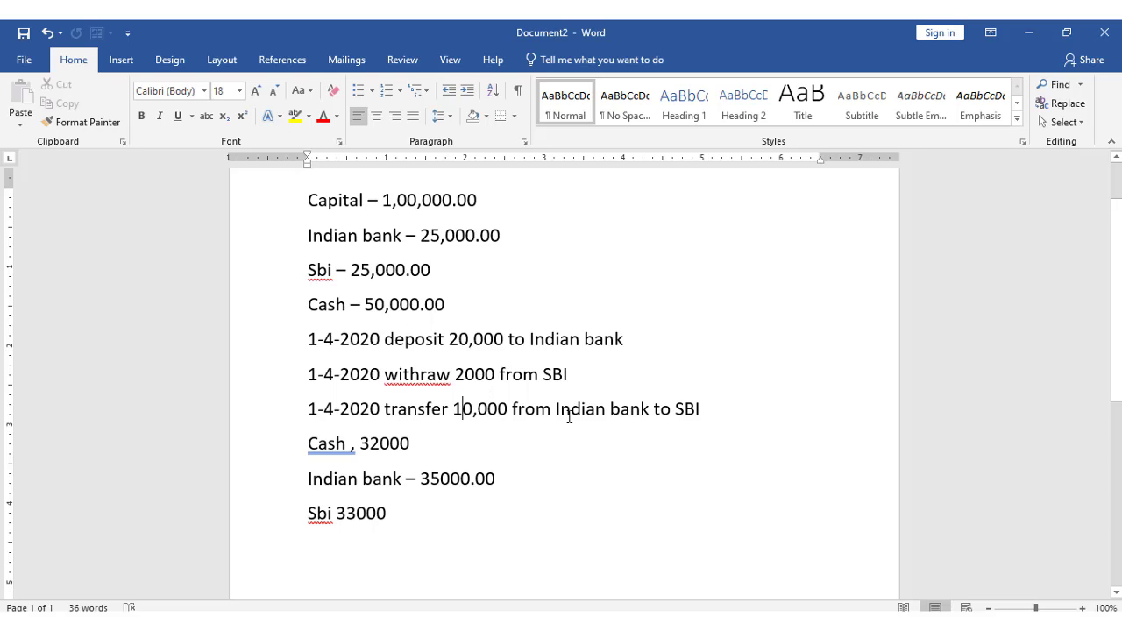
{"action": "key", "text": "End"}
{"action": "key", "text": "alt+Tab"}
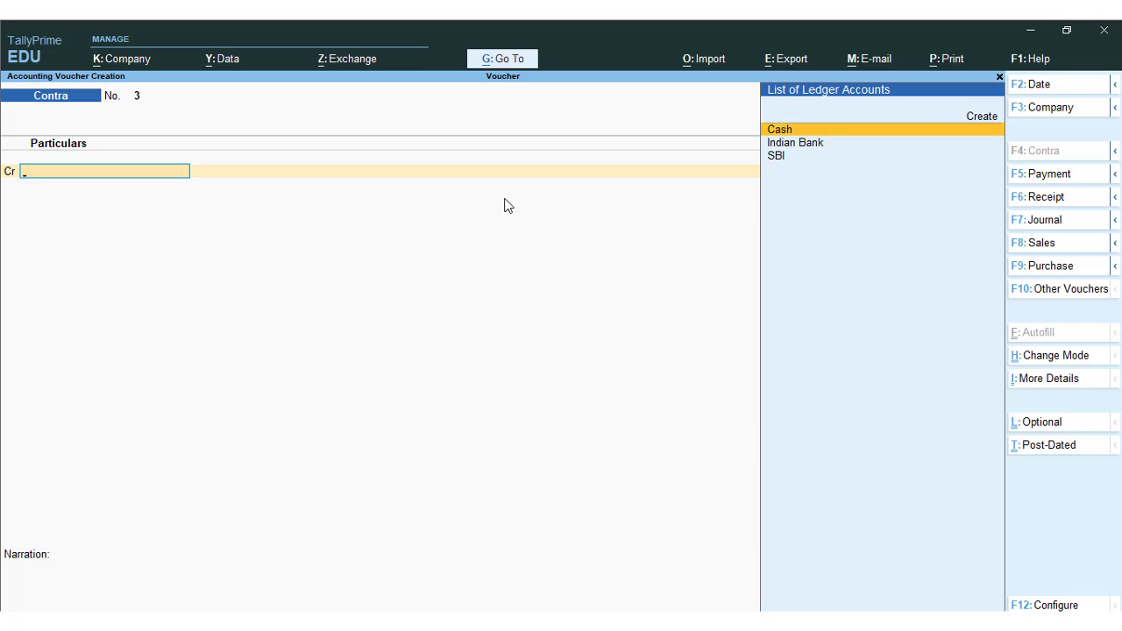
Credit the Indian Bank ledger with 10,000 in the new contra voucher and accept its Cheque bank allocation
{"action": "key", "text": "Down"}
{"action": "key", "text": "Return"}
{"action": "type", "text": "1"}
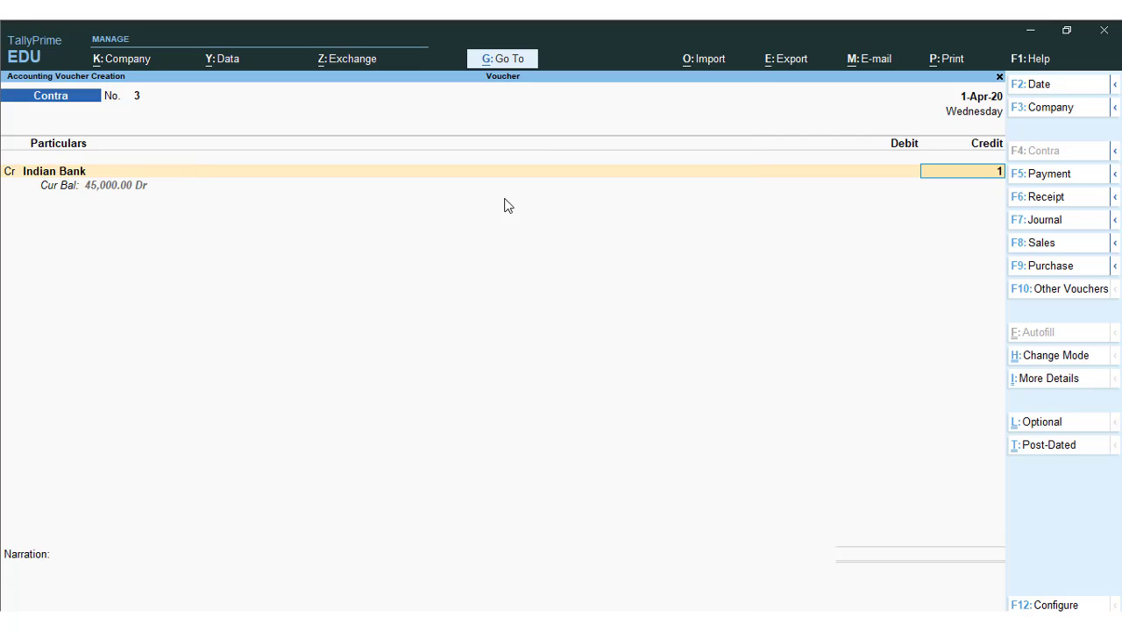
{"action": "type", "text": "0000"}
{"action": "key", "text": "Return"}
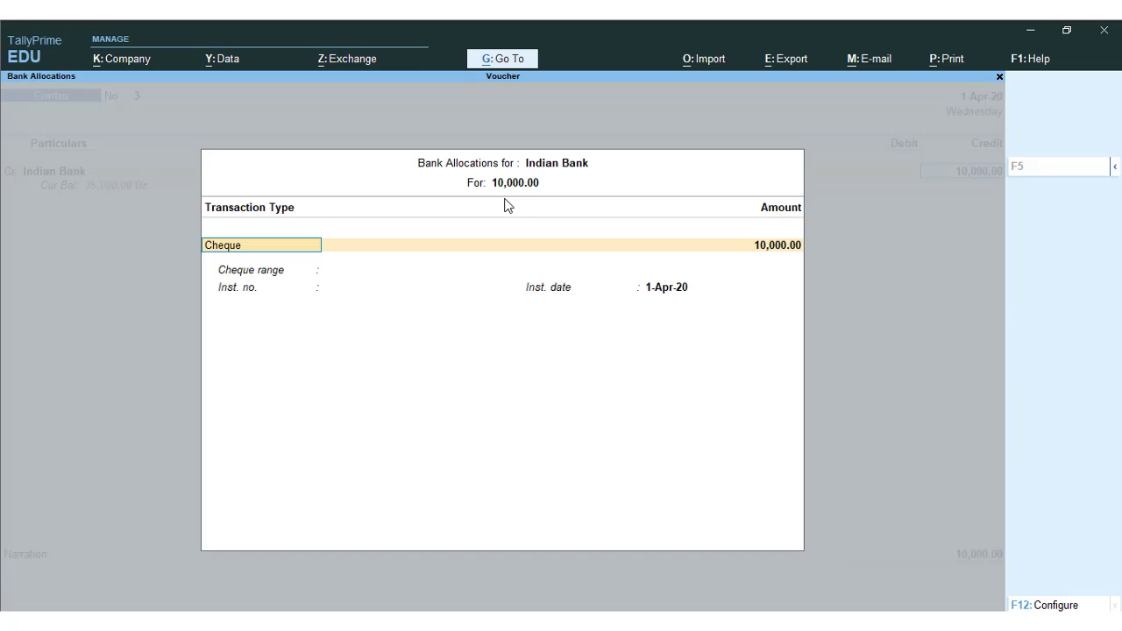
{"action": "key", "text": "Return"}
{"action": "key", "text": "Return"}
{"action": "key", "text": "Return"}
{"action": "key", "text": "Return"}
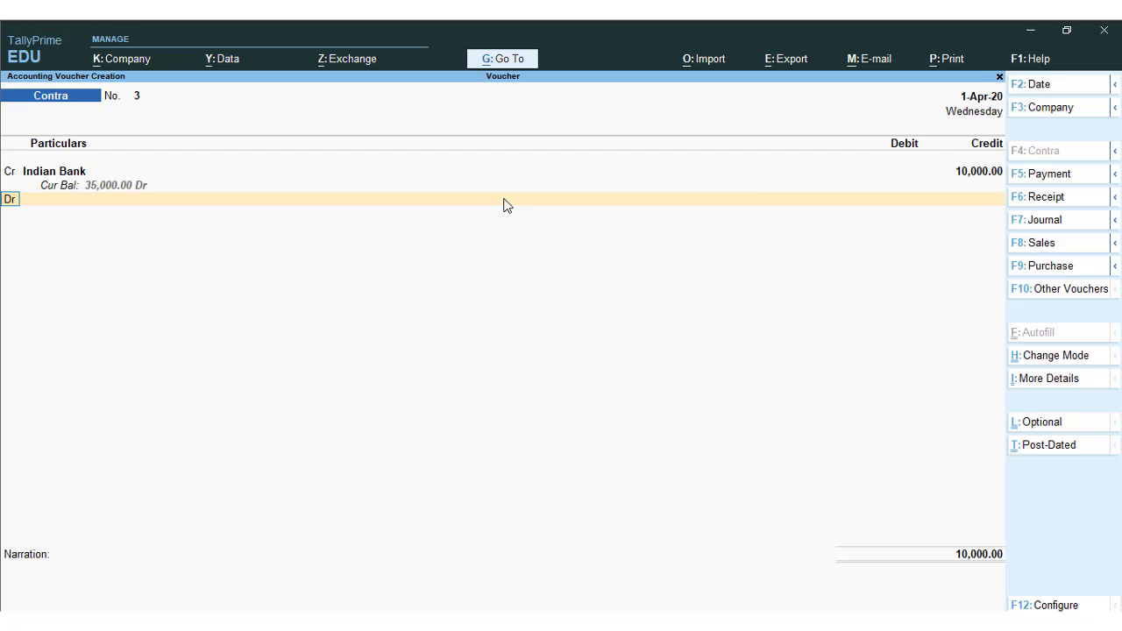
Debit the SBI ledger with 10,000, accept its Cheque/DD allocation, and save the transfer voucher without narration
{"action": "key", "text": "Down"}
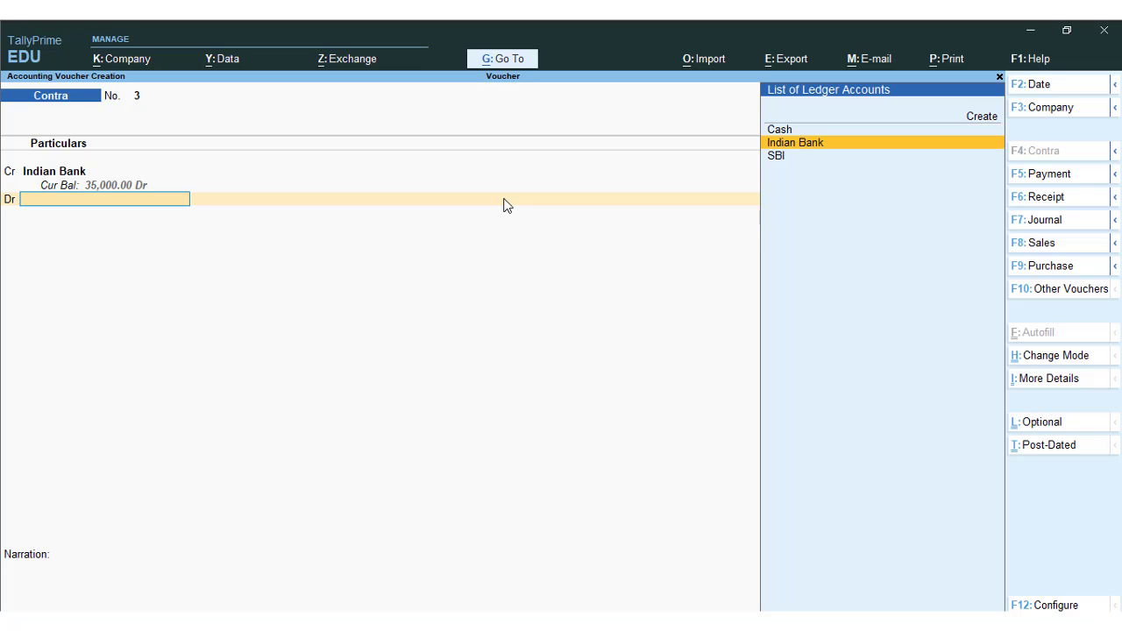
{"action": "key", "text": "Down"}
{"action": "key", "text": "Return"}
{"action": "key", "text": "Return"}
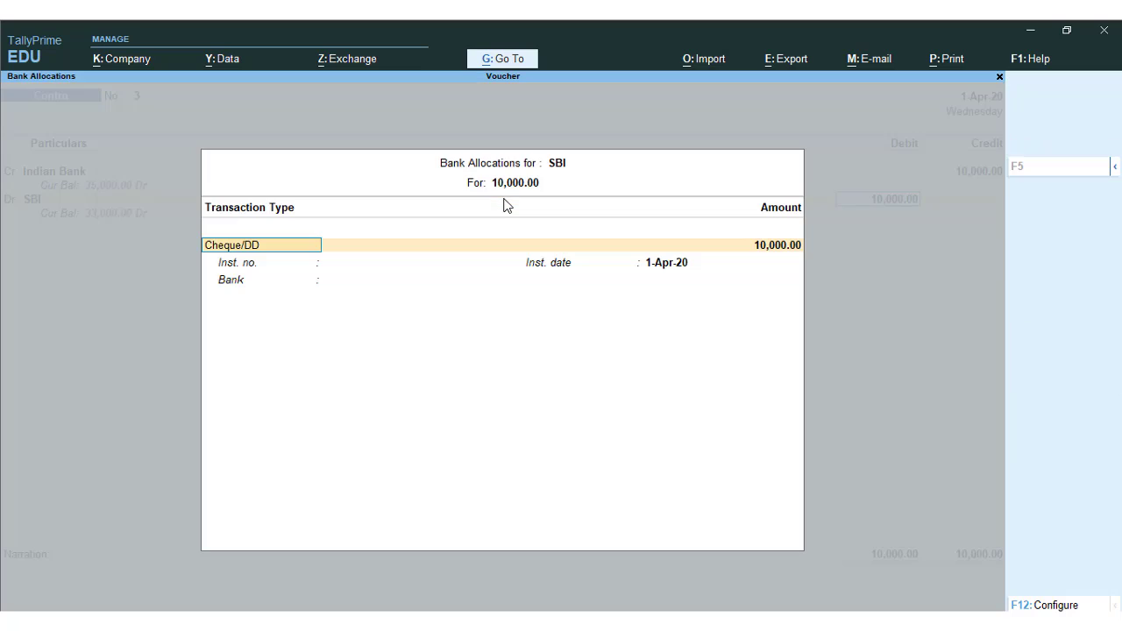
{"action": "key", "text": "ctrl+a"}
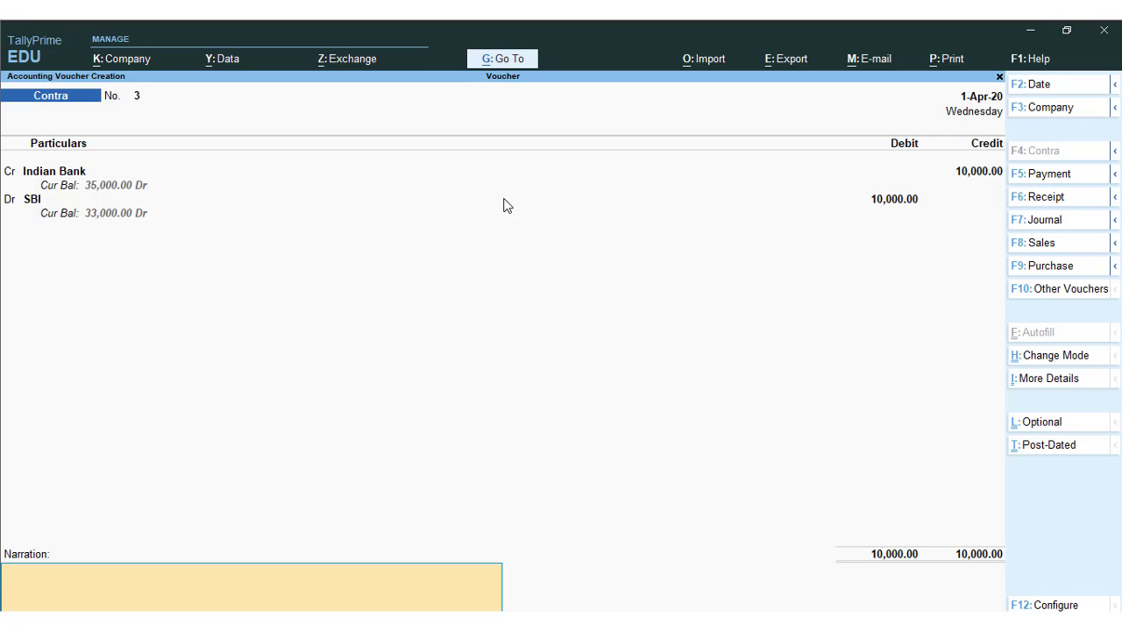
{"action": "key", "text": "ctrl+a"}
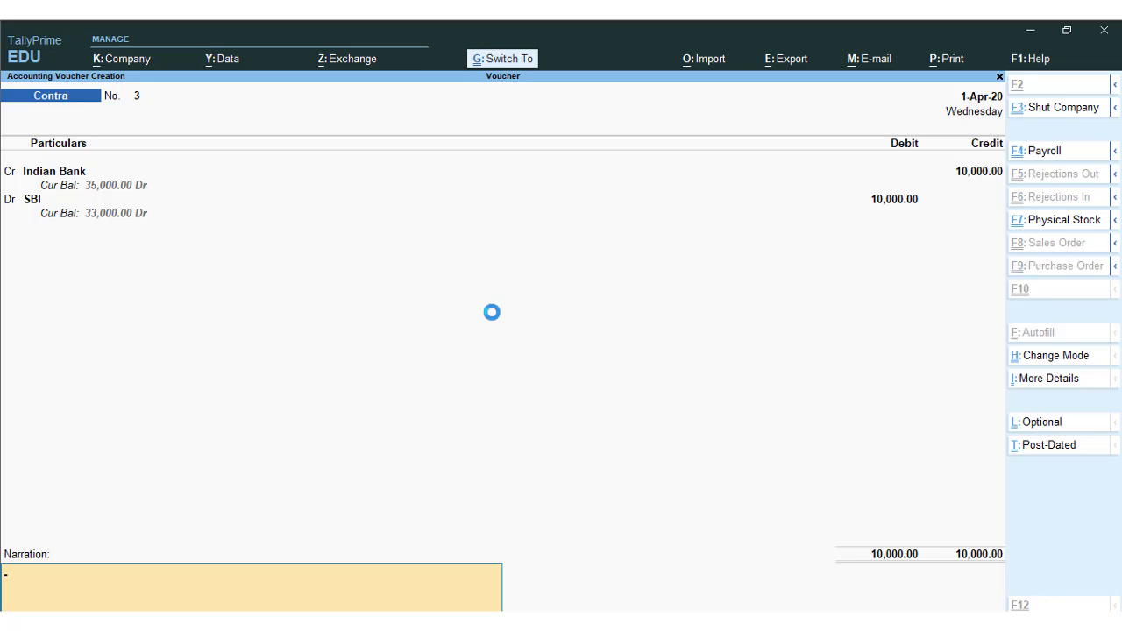
Review the expected closing balances for Cash, Indian Bank and SBI in the Word document, and return to TallyPrime
{"action": "key", "text": "alt+Tab"}
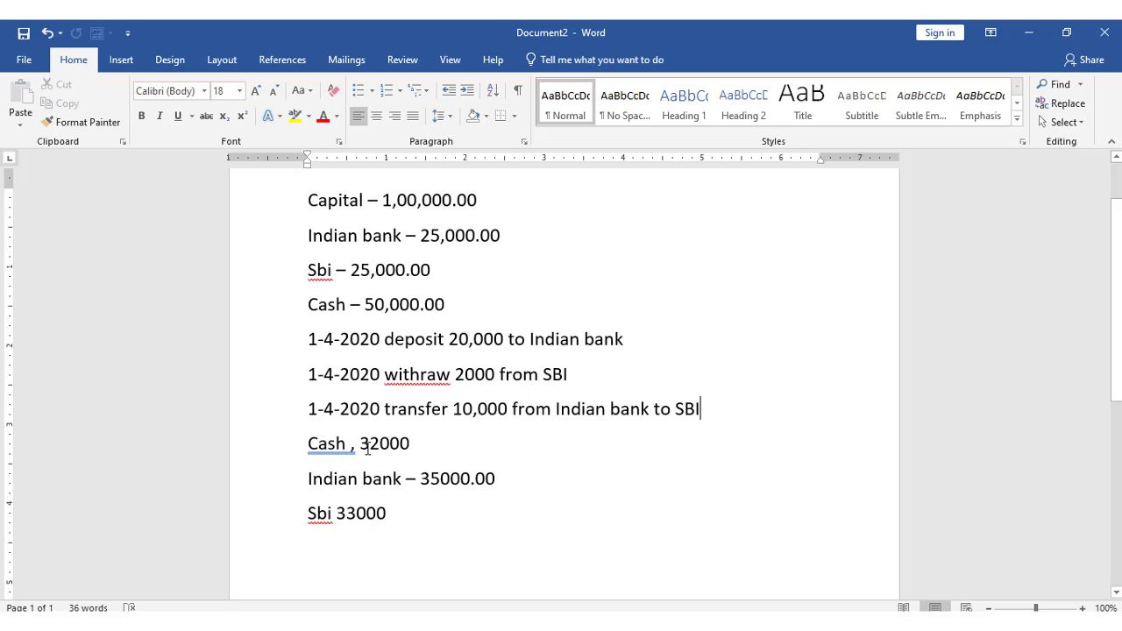
{"action": "left_click_drag", "start_coordinate": [369, 448], "coordinate": [410, 448]}
{"action": "left_click", "coordinate": [422, 481]}
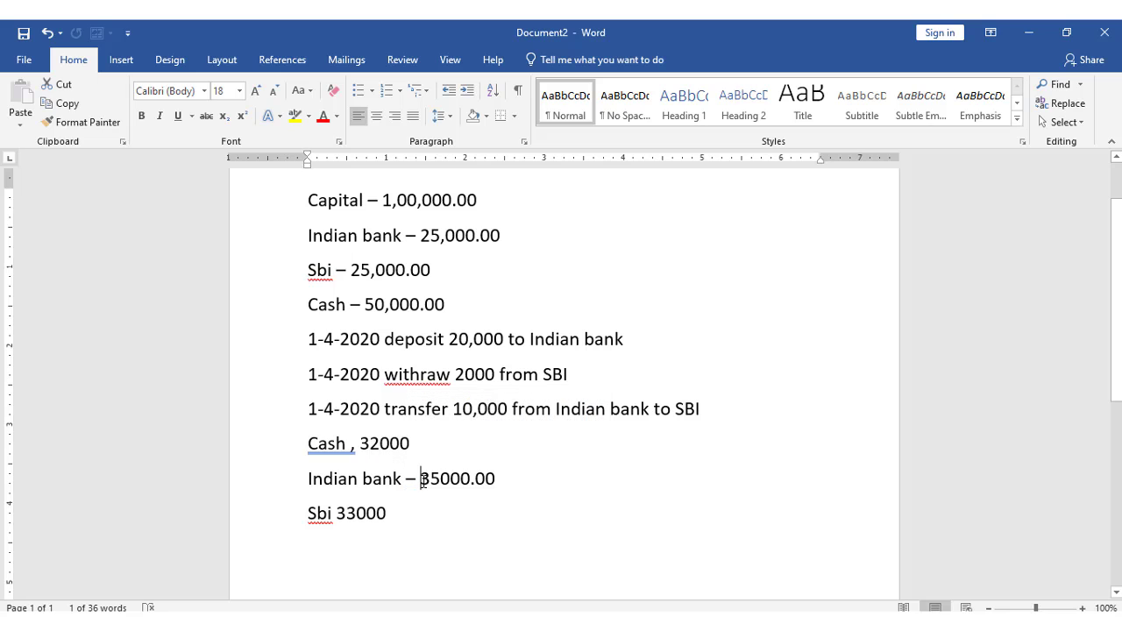
{"action": "left_click", "coordinate": [392, 517]}
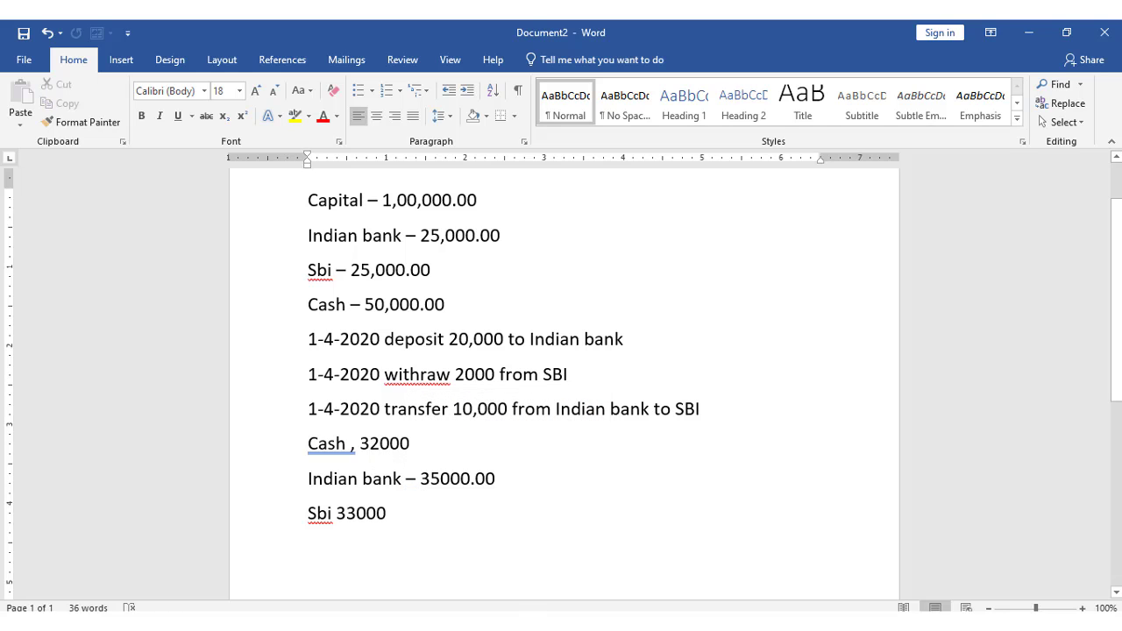
{"action": "key", "text": "alt+Tab"}
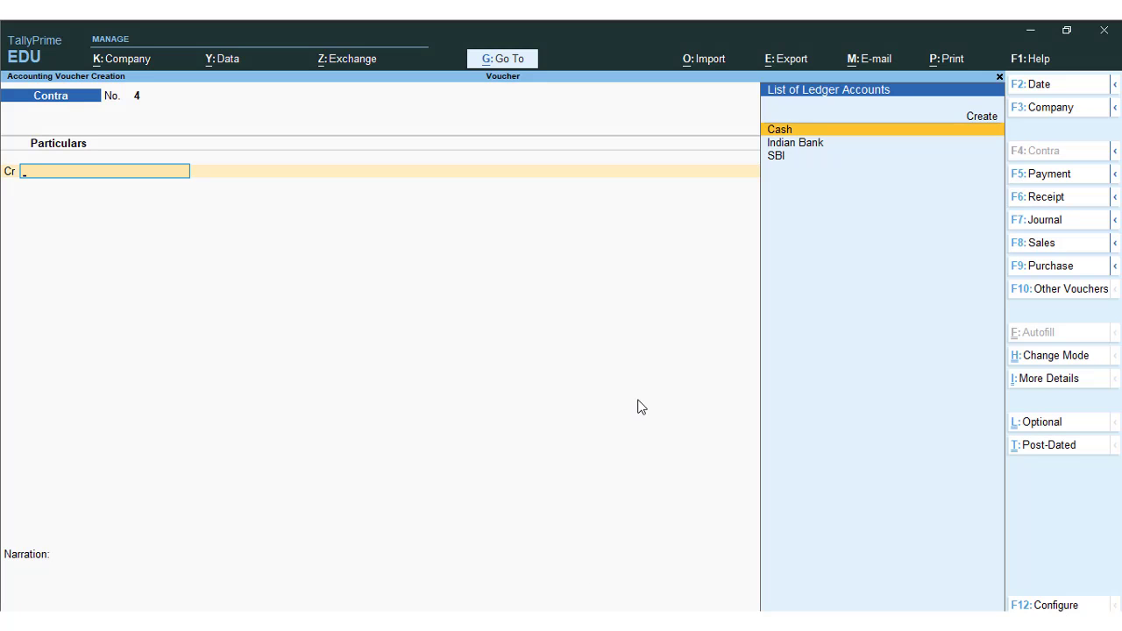
Leave voucher creation for the Gateway of Tally and open the list of reports
{"action": "key", "text": "Escape"}
{"action": "key", "text": "y"}
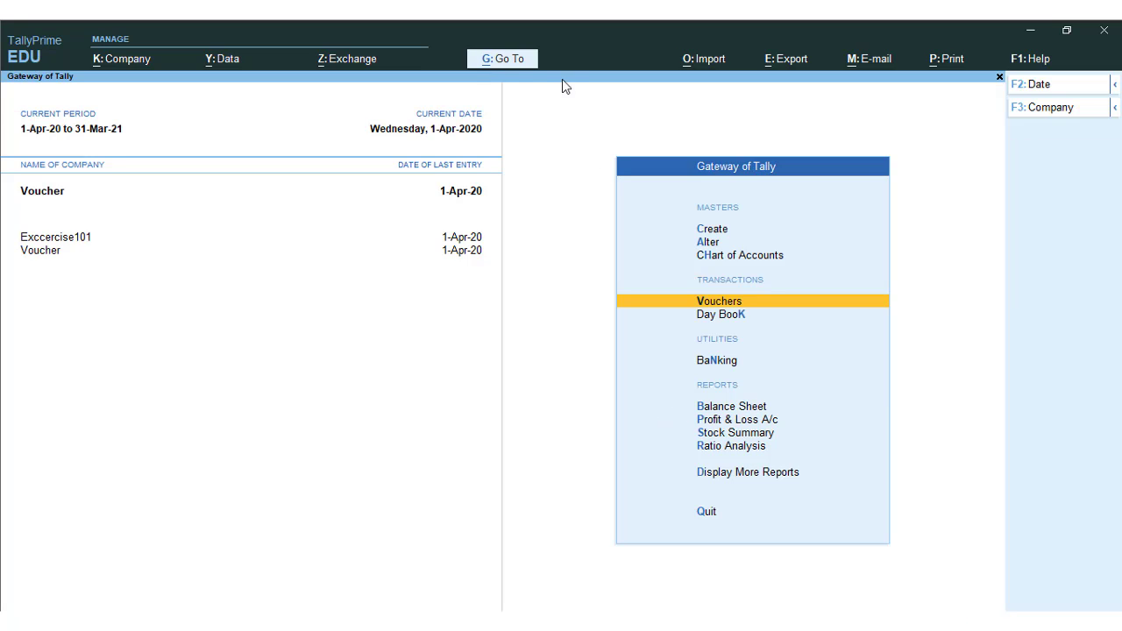
{"action": "left_click", "coordinate": [508, 59]}
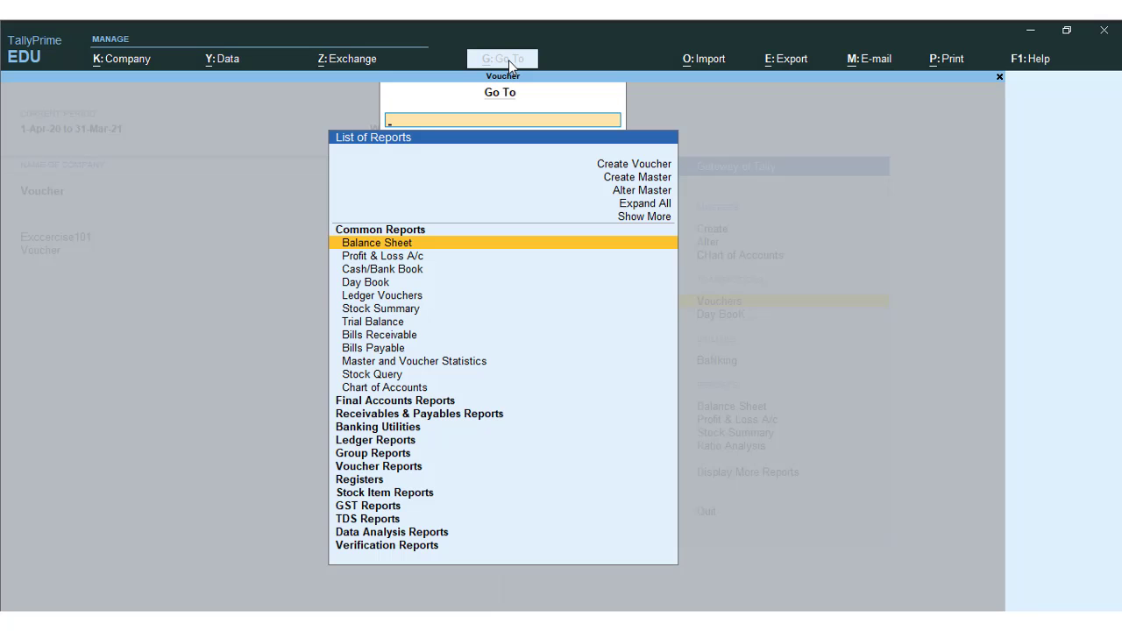
{"action": "type", "text": "A"}
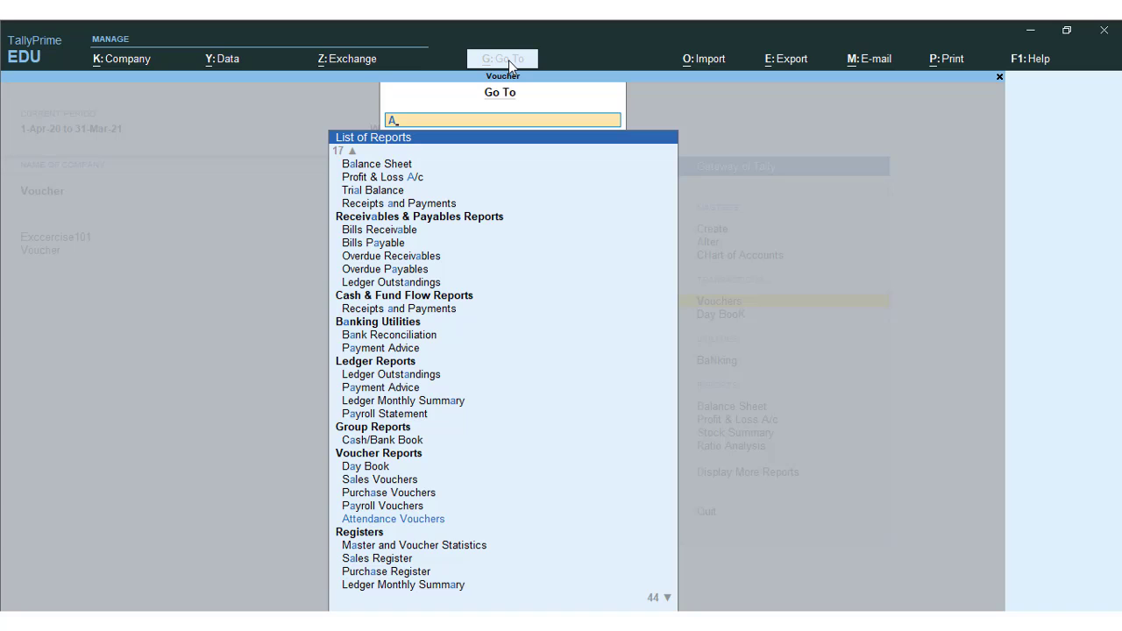
{"action": "type", "text": "CCOUNT"}
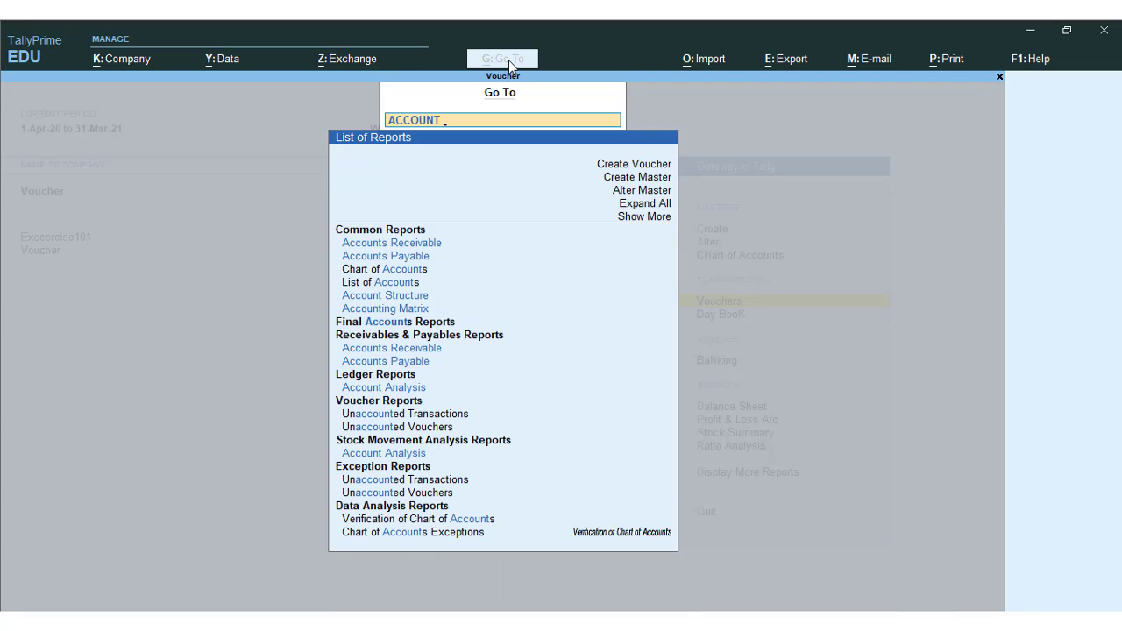
{"action": "type", "text": " B"}
{"action": "key", "text": "Down"}
{"action": "key", "text": "Down"}
{"action": "key", "text": "Down"}
{"action": "key", "text": "Down"}
{"action": "key", "text": "Down"}
{"action": "key", "text": "Down"}
{"action": "key", "text": "Down"}
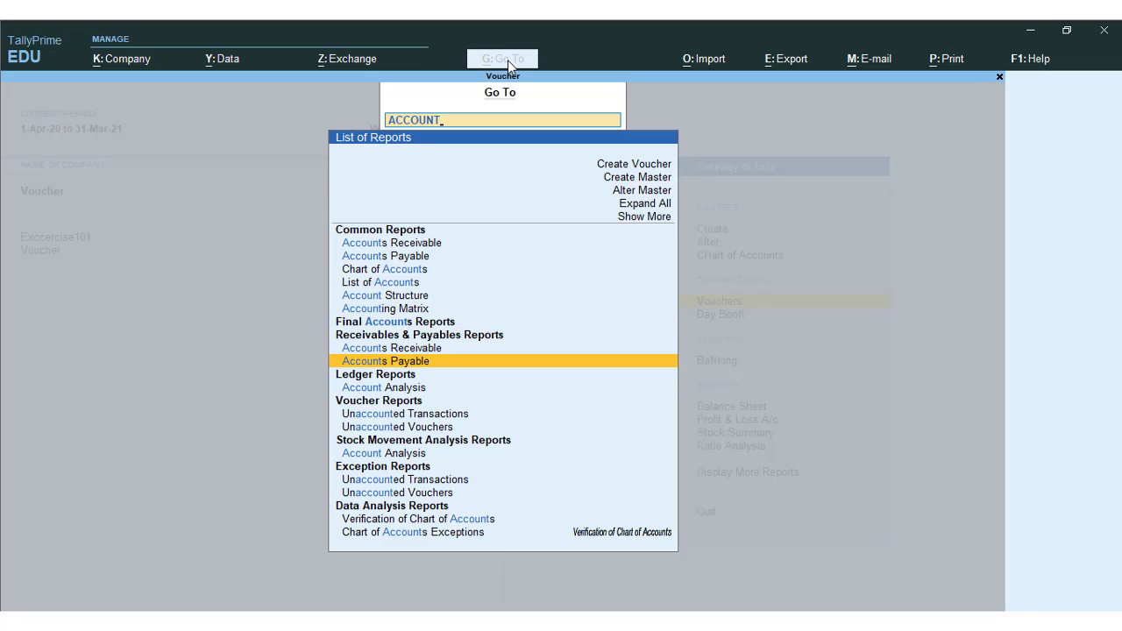
{"action": "key", "text": "Up"}
{"action": "key", "text": "Up"}
{"action": "key", "text": "Up"}
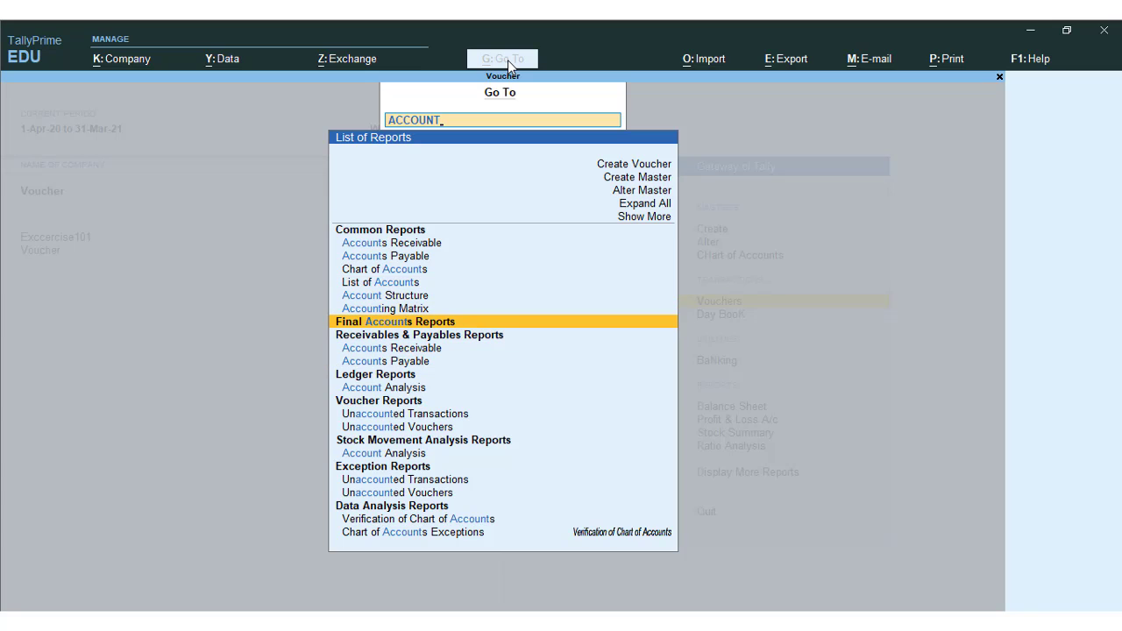
{"action": "key", "text": "Up"}
{"action": "key", "text": "Up"}
{"action": "key", "text": "Up"}
{"action": "key", "text": "Up"}
{"action": "key", "text": "Up"}
{"action": "key", "text": "Up"}
{"action": "key", "text": "BackSpace"}
{"action": "key", "text": "BackSpace"}
{"action": "key", "text": "BackSpace"}
{"action": "key", "text": "BackSpace"}
{"action": "key", "text": "BackSpace"}
{"action": "key", "text": "BackSpace"}
{"action": "key", "text": "BackSpace"}
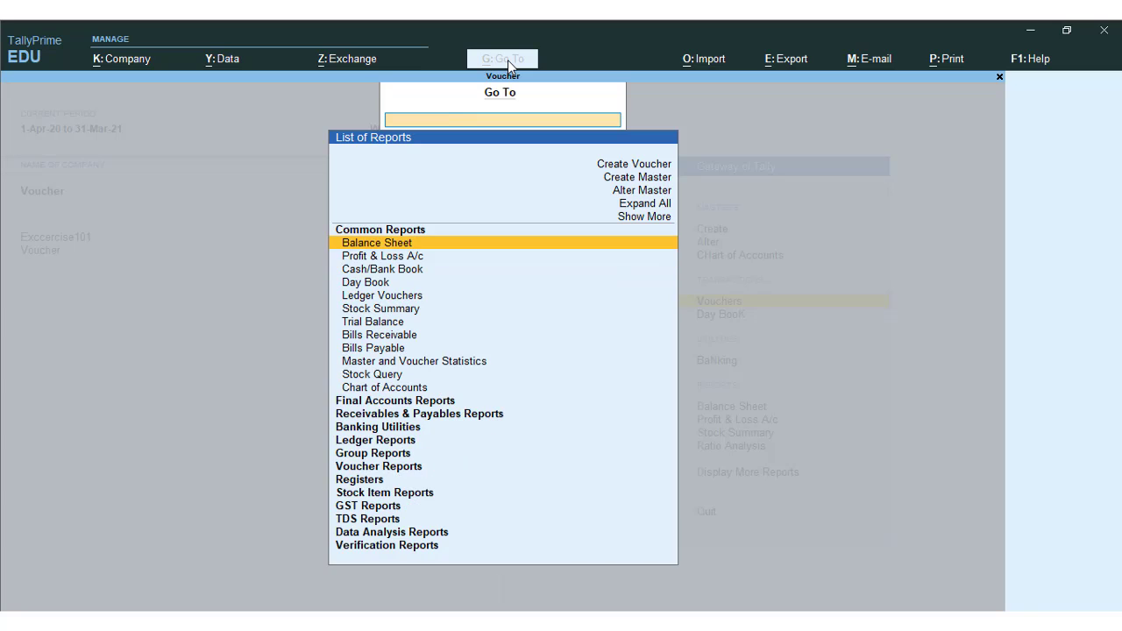
Open the Cash/Bank Book report to compare the ledger balances with the expected figures
{"action": "key", "text": "Down"}
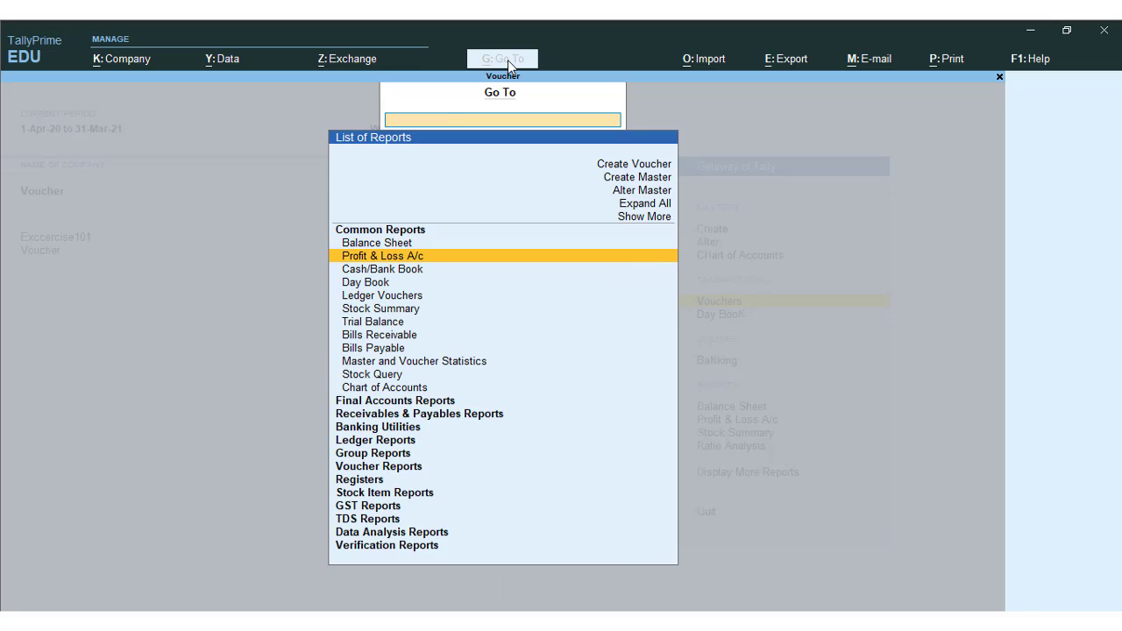
{"action": "key", "text": "Down"}
{"action": "key", "text": "Return"}
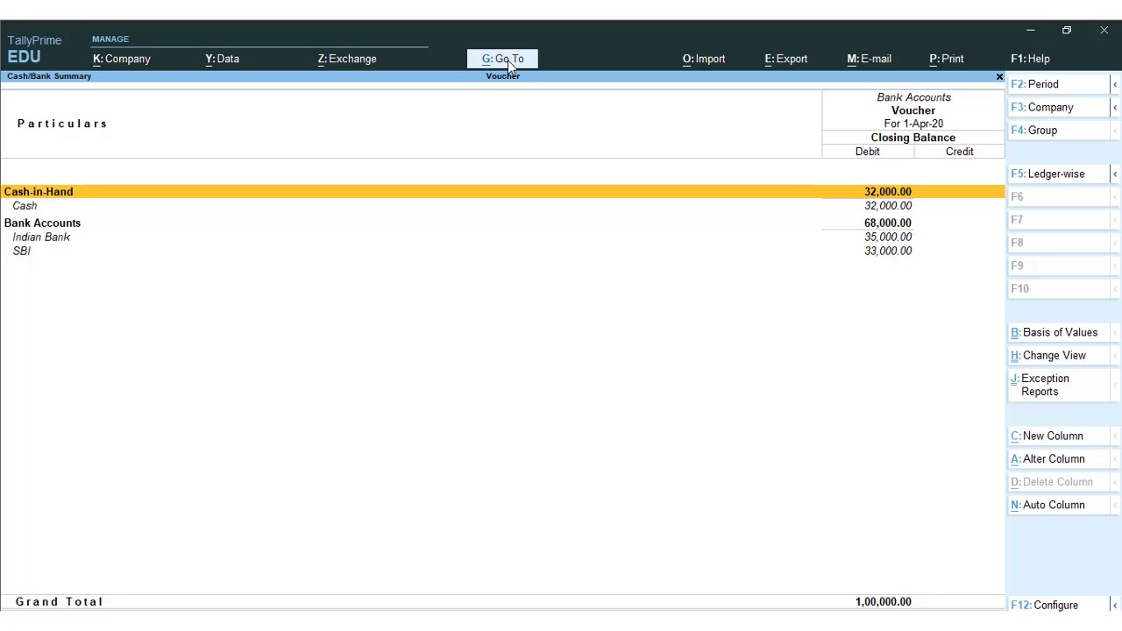
Examine the Cash ledger's monthly summary from the Cash-in-Hand group, and return to the Gateway of Tally
{"action": "key", "text": "Return"}
{"action": "key", "text": "Return"}
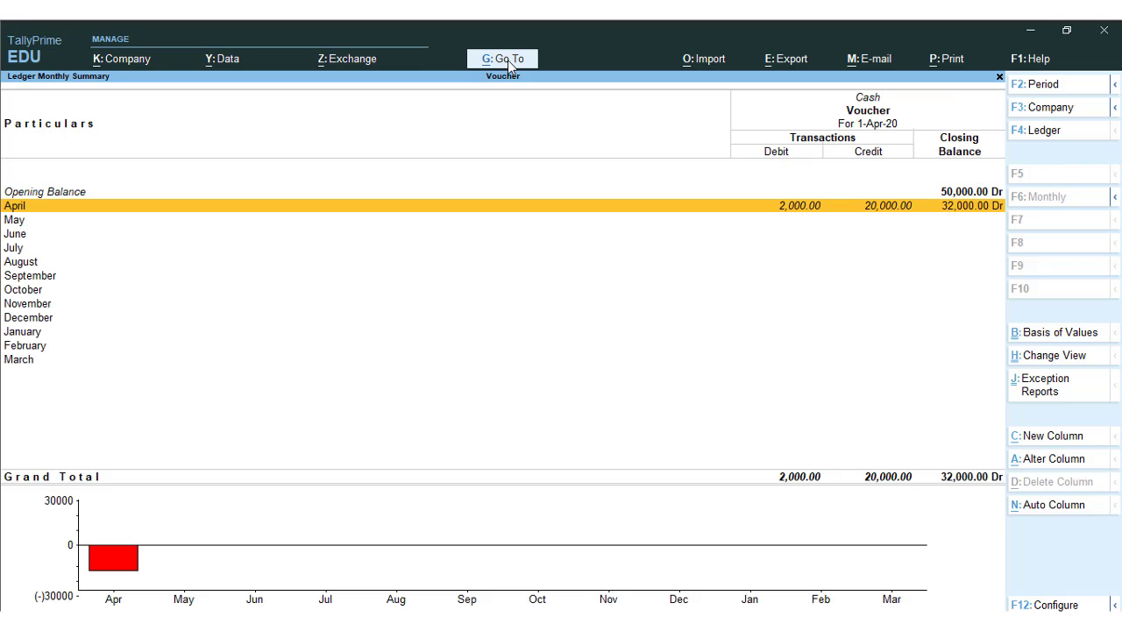
{"action": "key", "text": "Escape"}
{"action": "key", "text": "Escape"}
{"action": "key", "text": "Escape"}
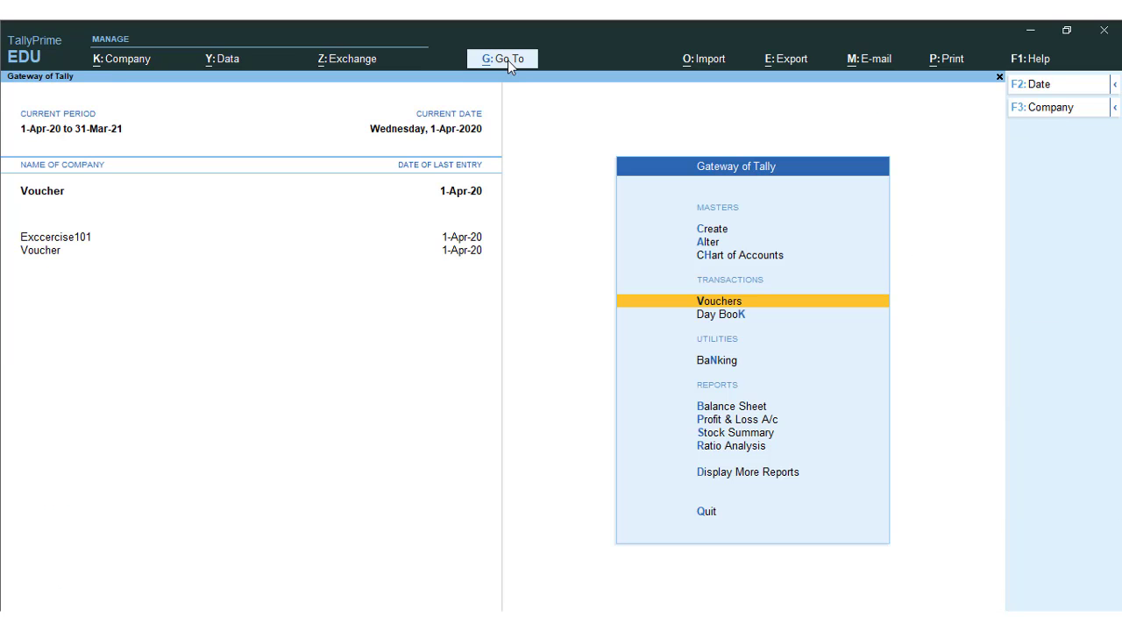
{"action": "key", "text": "Escape"}
{"action": "key", "text": "Escape"}
Open the Account Books reports from the list of additional reports
{"action": "key", "text": "Down"}
{"action": "key", "text": "Down"}
{"action": "key", "text": "Down"}
{"action": "key", "text": "Down"}
{"action": "key", "text": "Down"}
{"action": "key", "text": "Down"}
{"action": "key", "text": "Down"}
{"action": "key", "text": "Down"}
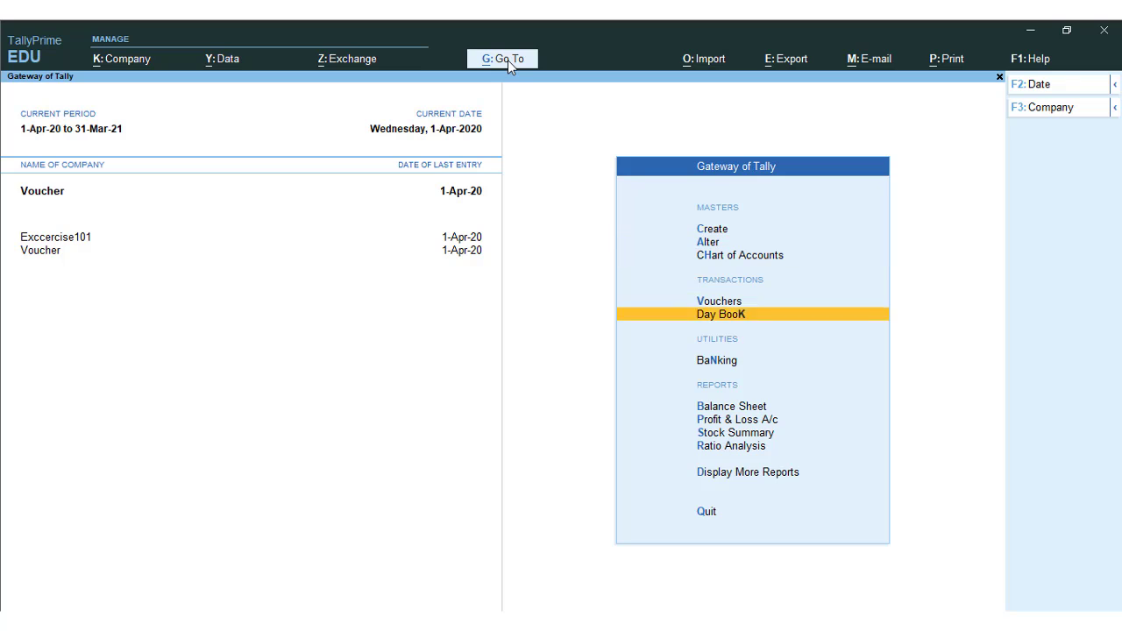
{"action": "key", "text": "Down"}
{"action": "key", "text": "Down"}
{"action": "key", "text": "Return"}
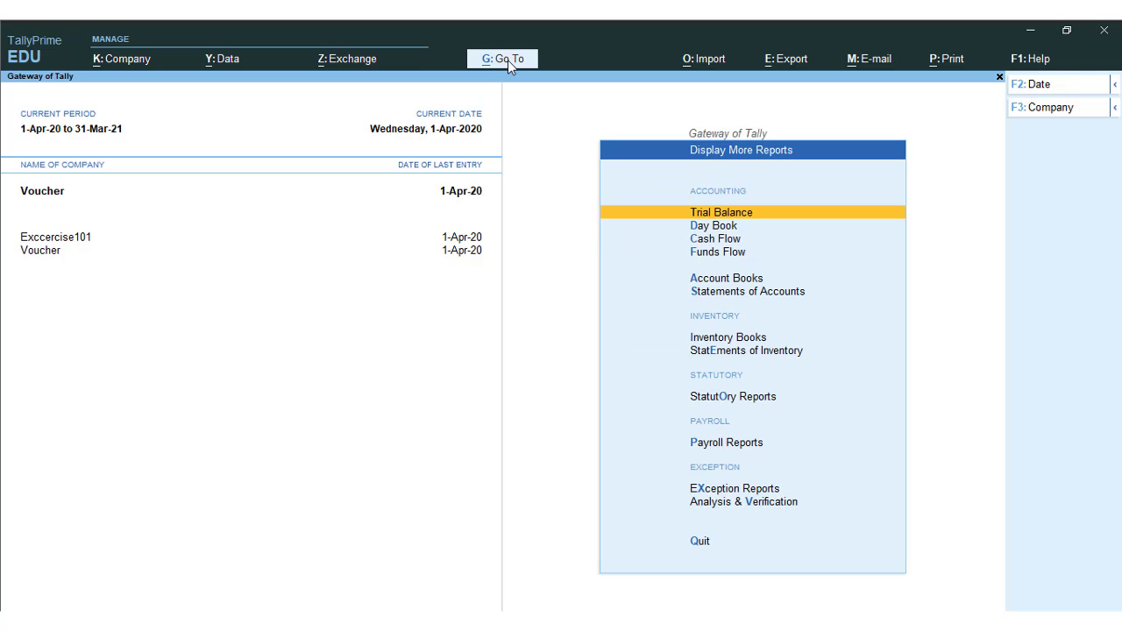
{"action": "key", "text": "Down"}
{"action": "key", "text": "Down"}
{"action": "key", "text": "Down"}
{"action": "key", "text": "Down"}
{"action": "key", "text": "Return"}
Open the Cash ledger's voucher report and compare its closing balance with the expected Cash figure in the Word document
{"action": "key", "text": "Down"}
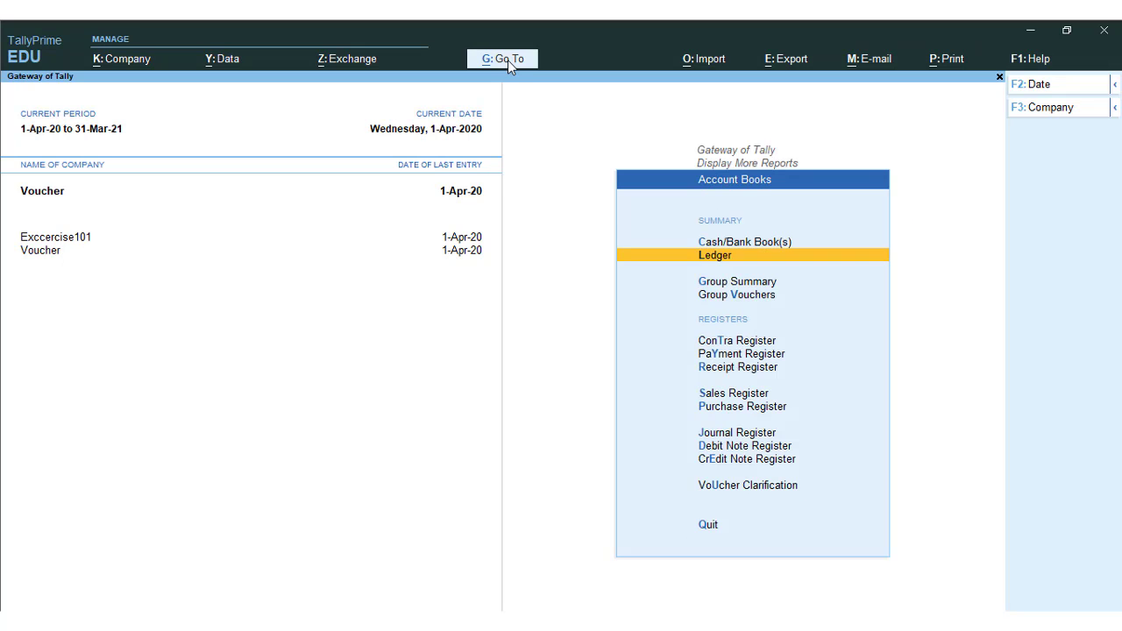
{"action": "key", "text": "Return"}
{"action": "type", "text": "cash"}
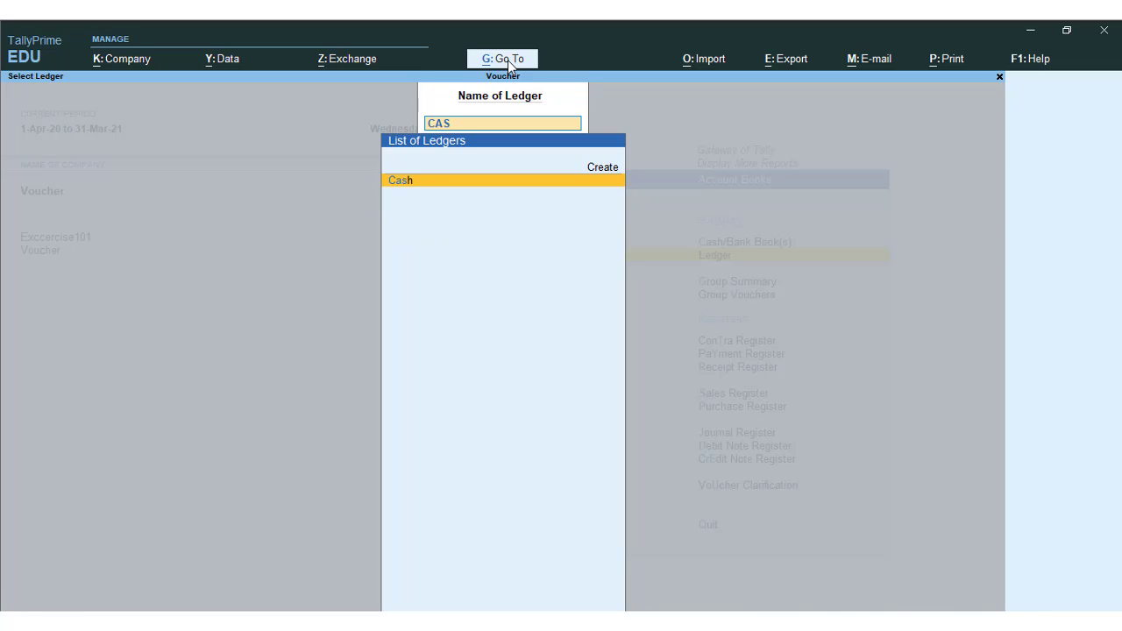
{"action": "key", "text": "Return"}
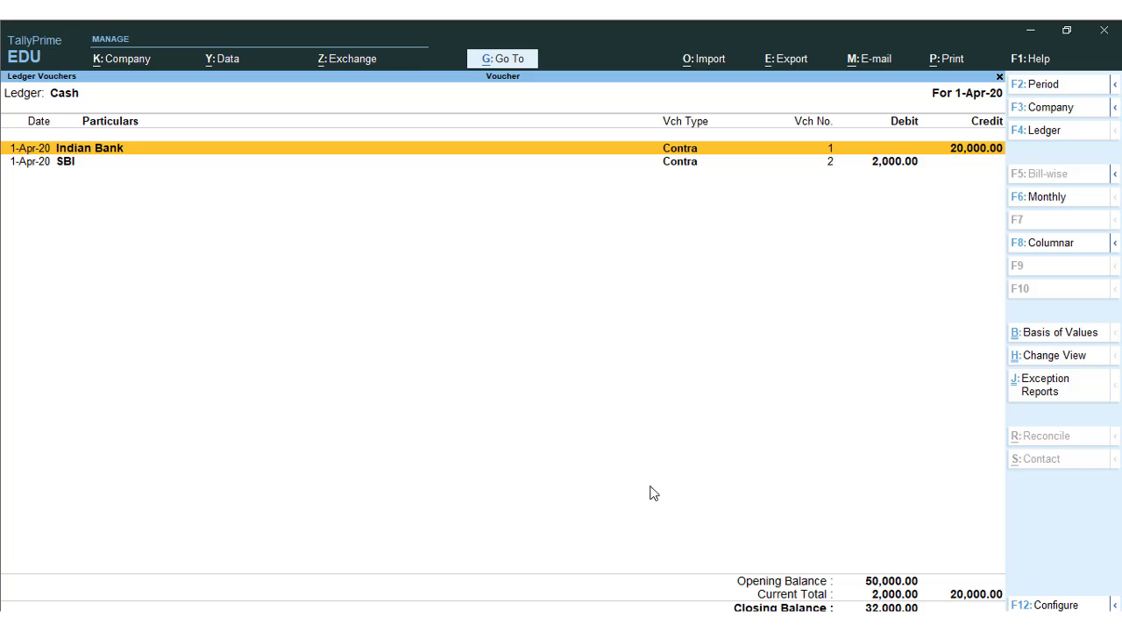
{"action": "key", "text": "alt+Tab"}
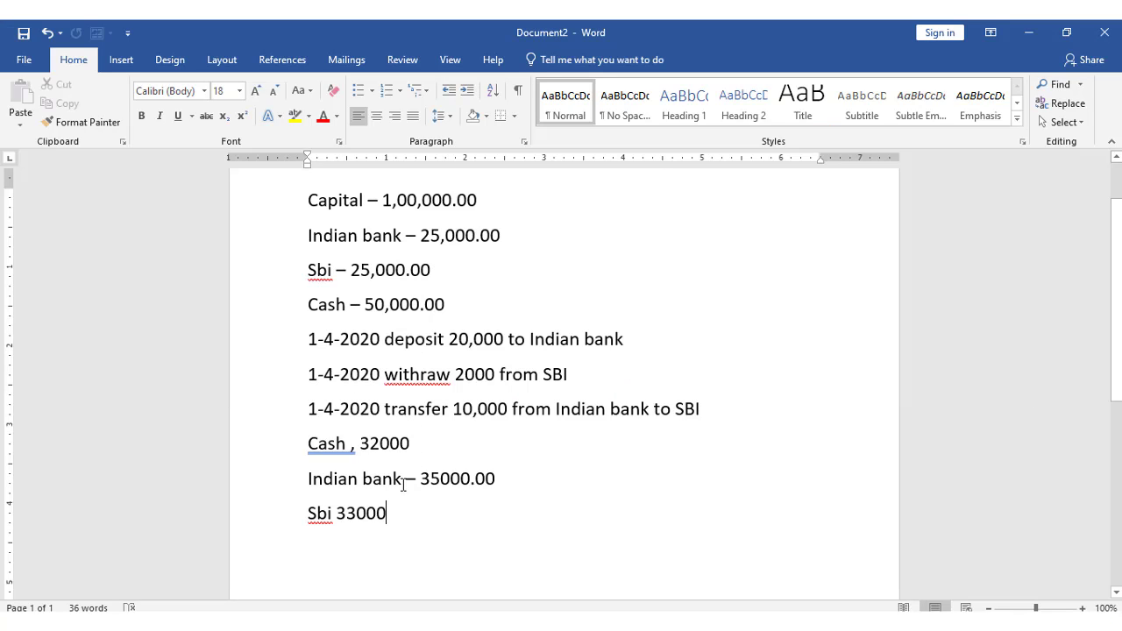
{"action": "left_click", "coordinate": [382, 445]}
{"action": "key", "text": "alt+Tab"}
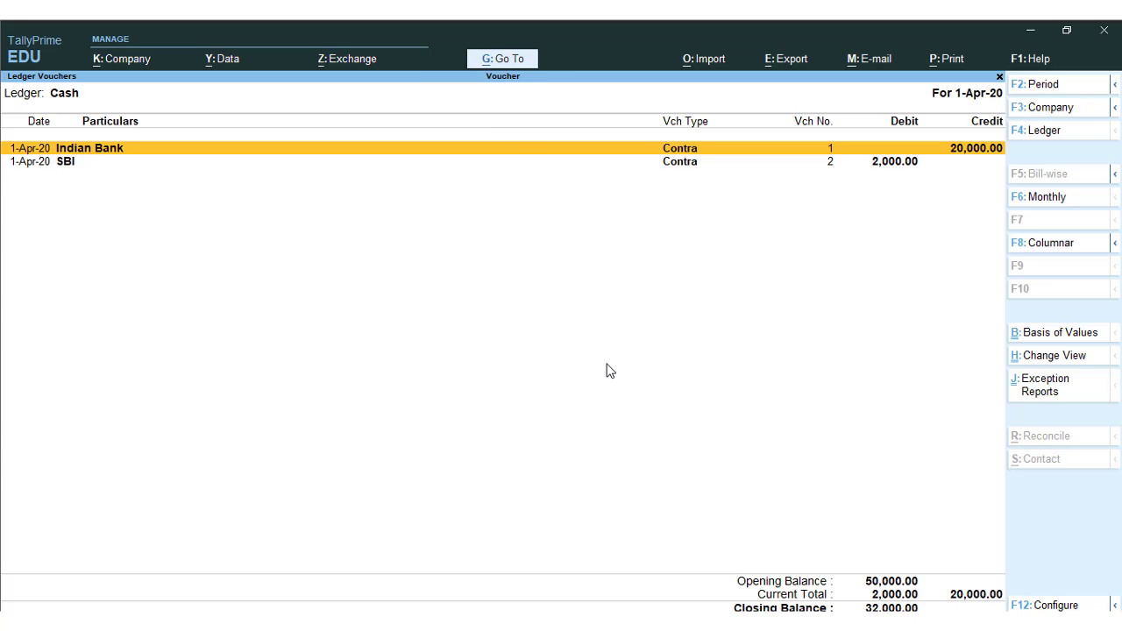
Open the Indian Bank ledger's voucher report and compare its closing balance with the expected figure in the Word document
{"action": "key", "text": "Escape"}
{"action": "key", "text": "Down"}
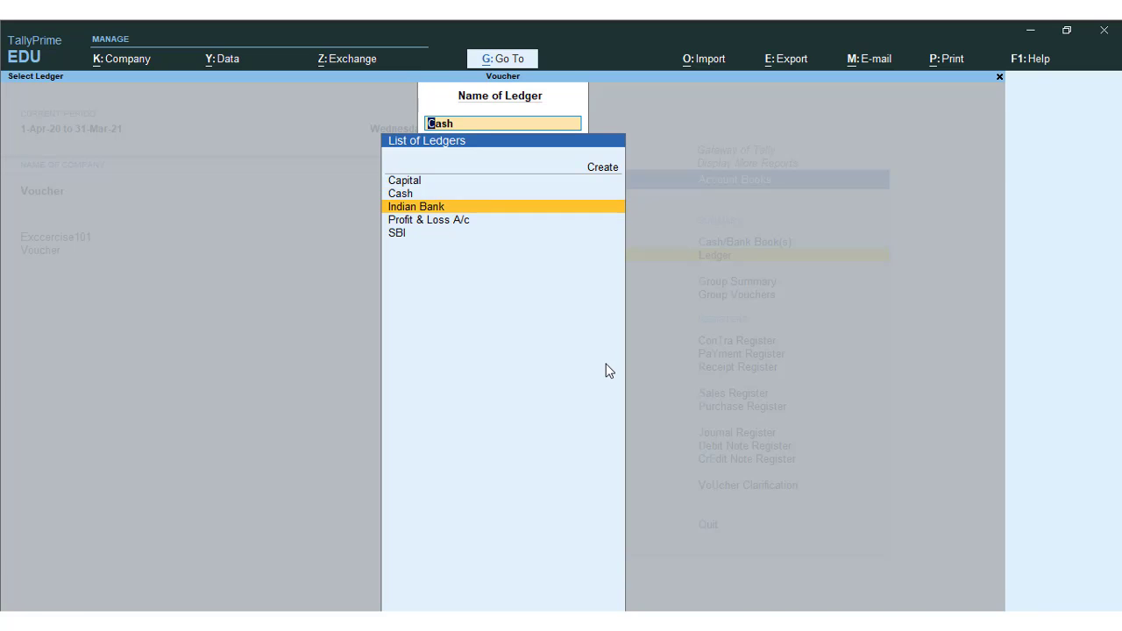
{"action": "key", "text": "Return"}
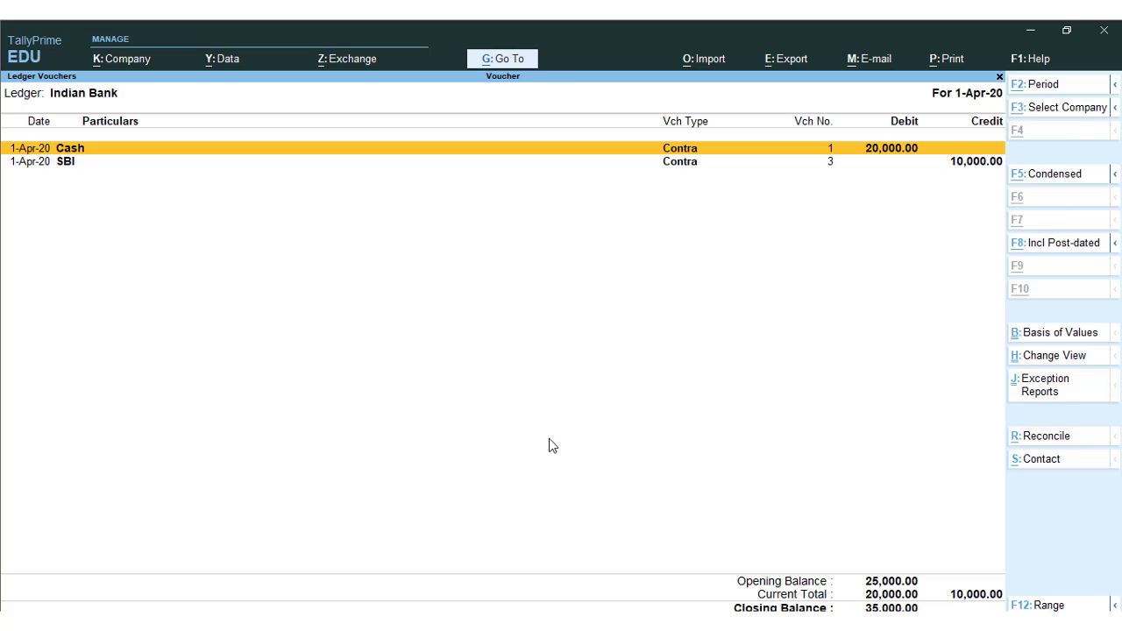
{"action": "key", "text": "alt+Tab"}
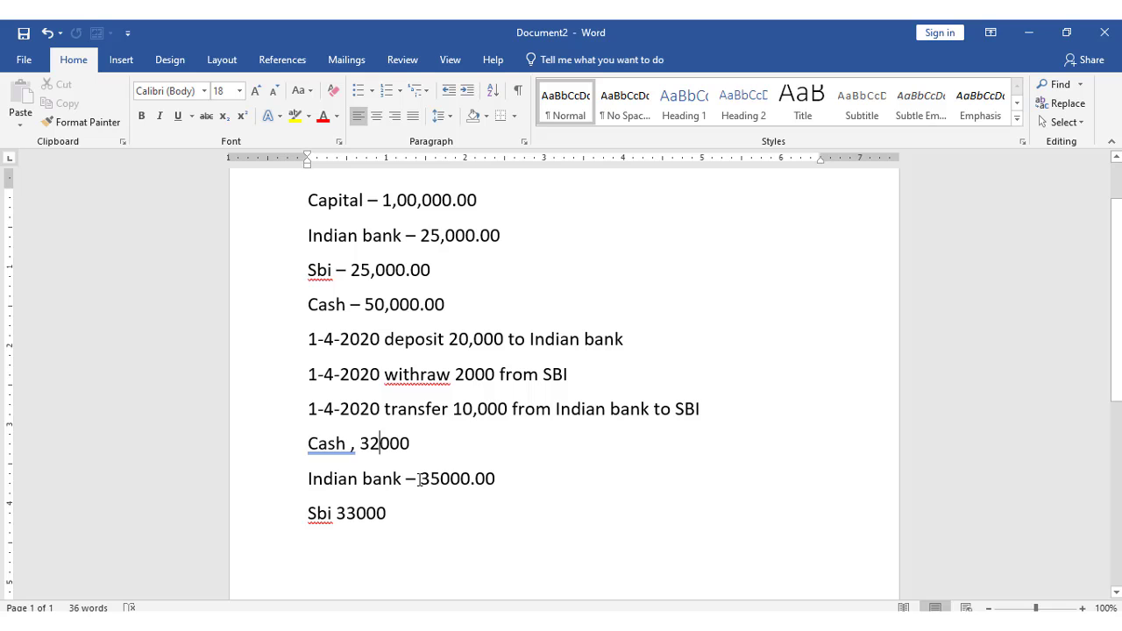
{"action": "key", "text": "alt+Tab"}
Open the SBI ledger's voucher report and compare its closing balance with the expected figure in the Word document
{"action": "key", "text": "Escape"}
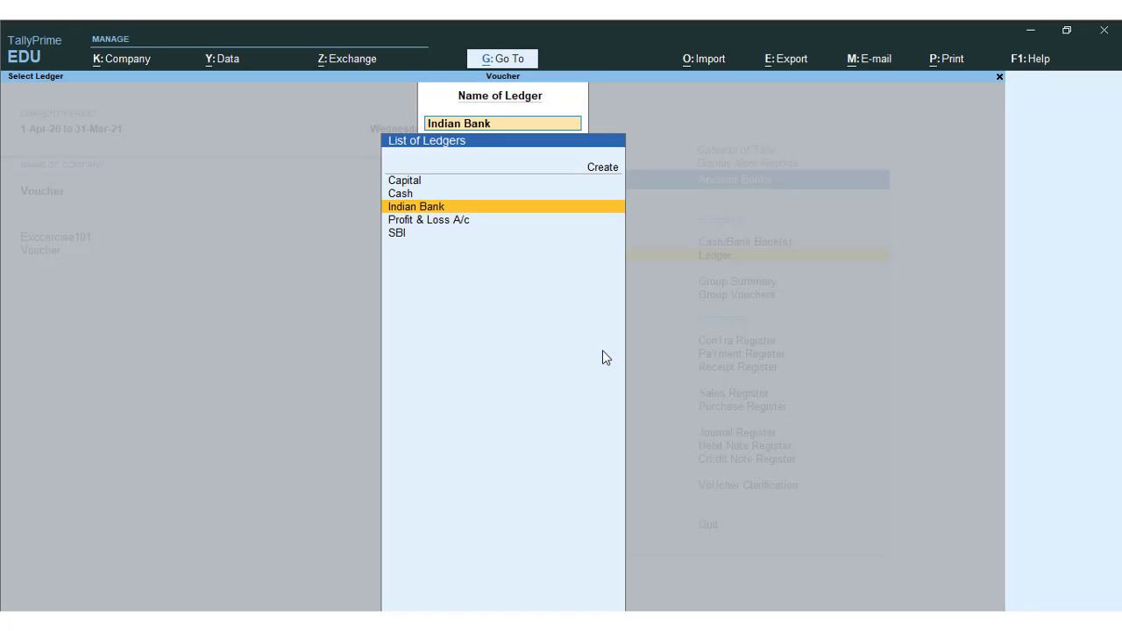
{"action": "key", "text": "Down"}
{"action": "key", "text": "Down"}
{"action": "key", "text": "Return"}
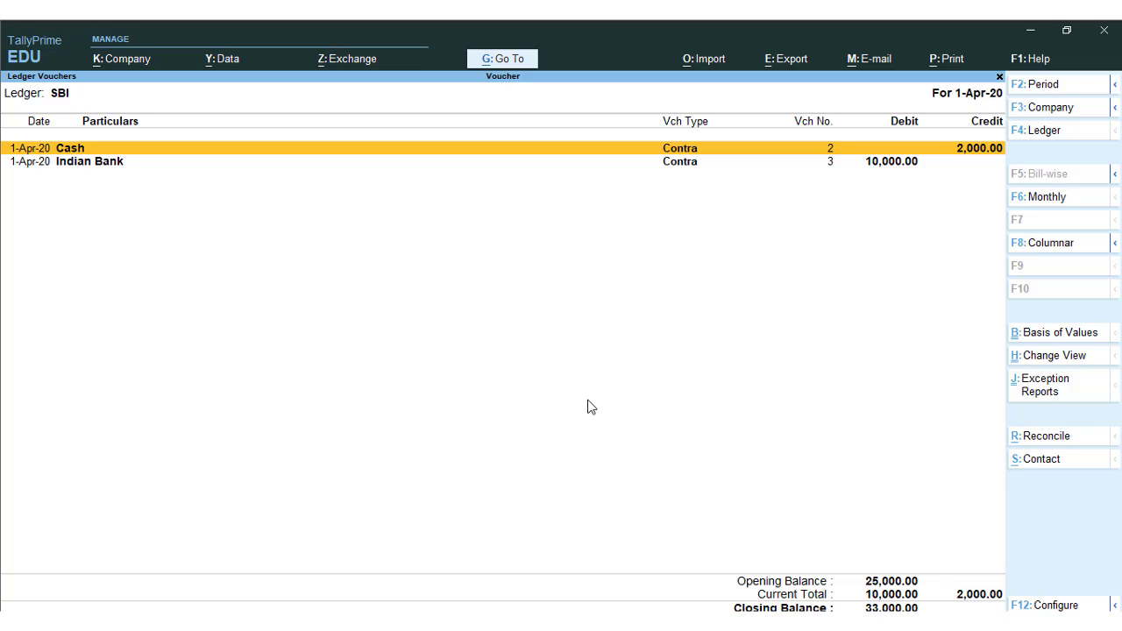
{"action": "key", "text": "alt+Tab"}
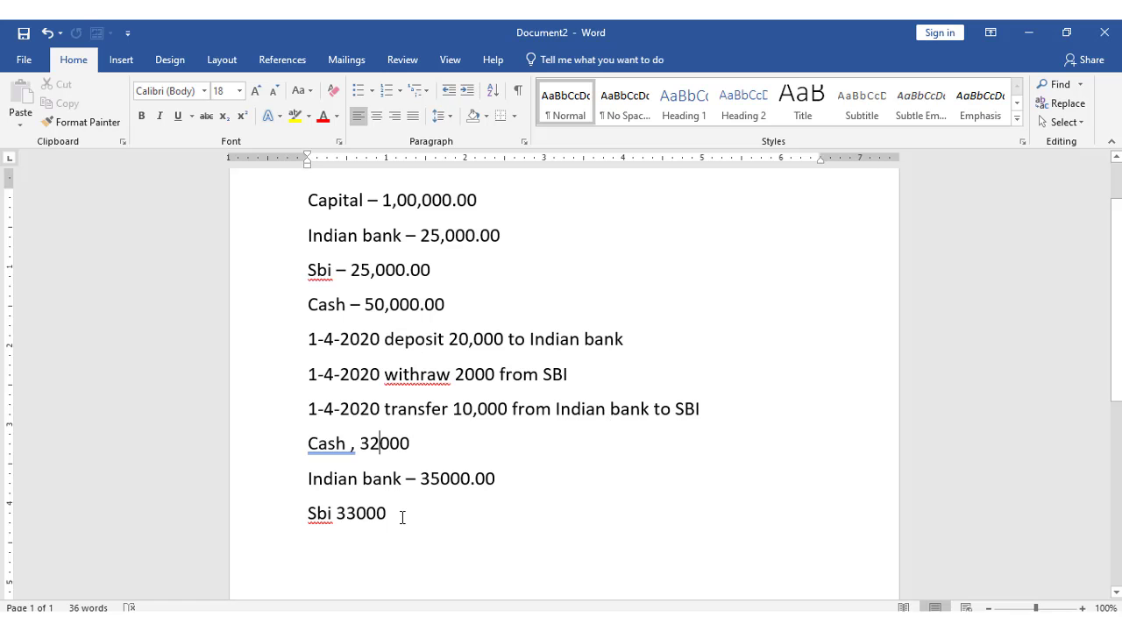
{"action": "key", "text": "alt+Tab"}
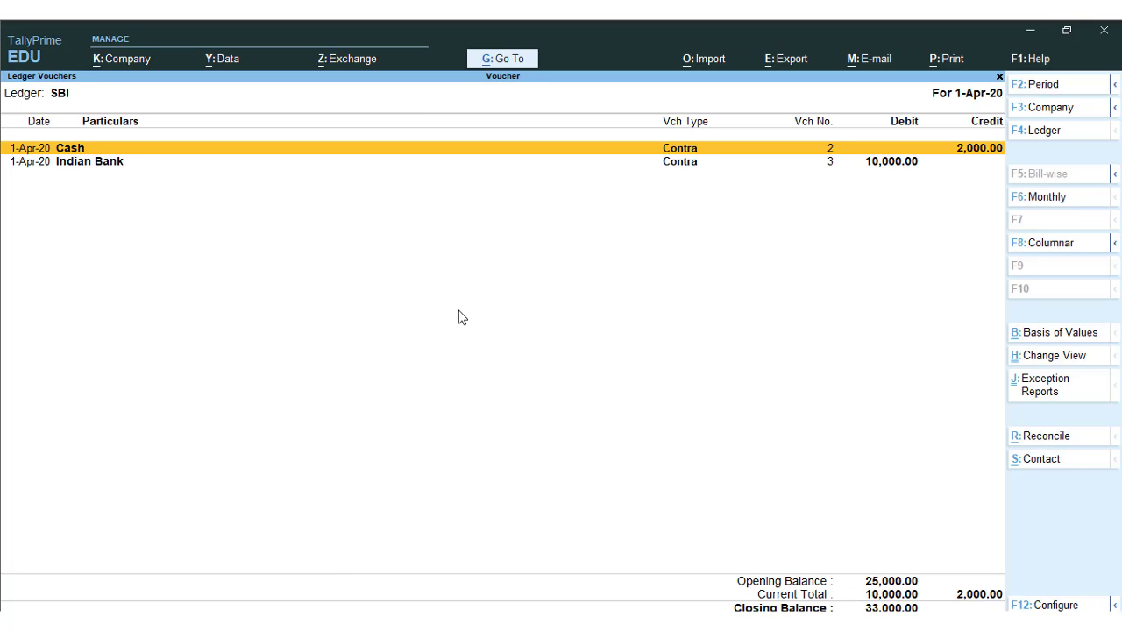
Leave the ledger reports for the Gateway of Tally and open a new contra voucher
{"action": "key", "text": "Escape"}
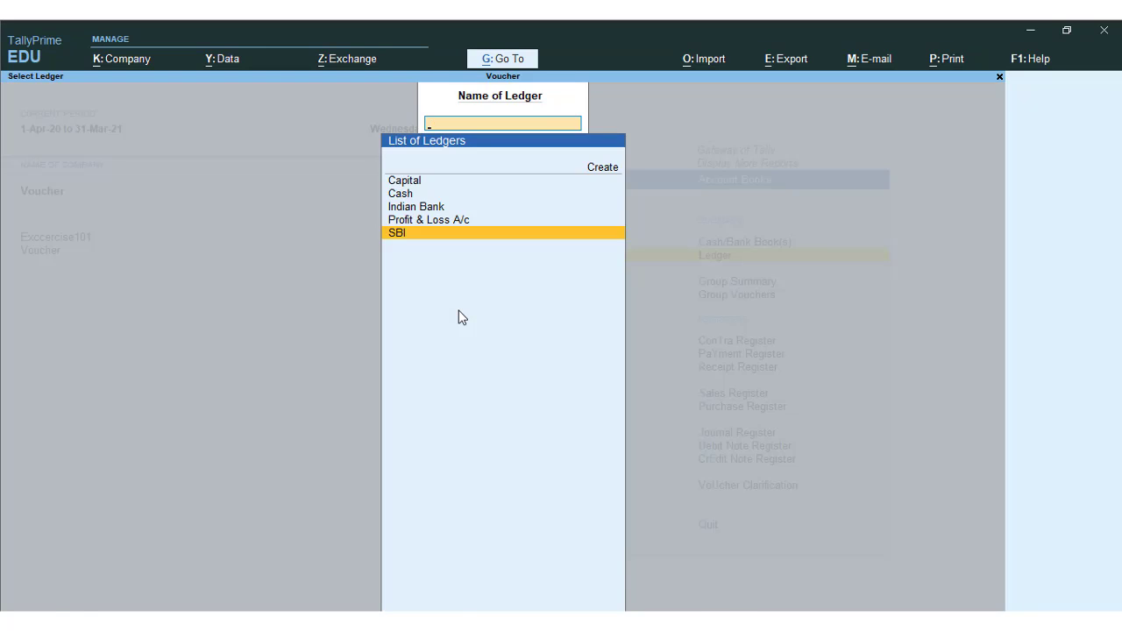
{"action": "key", "text": "Escape"}
{"action": "key", "text": "Escape"}
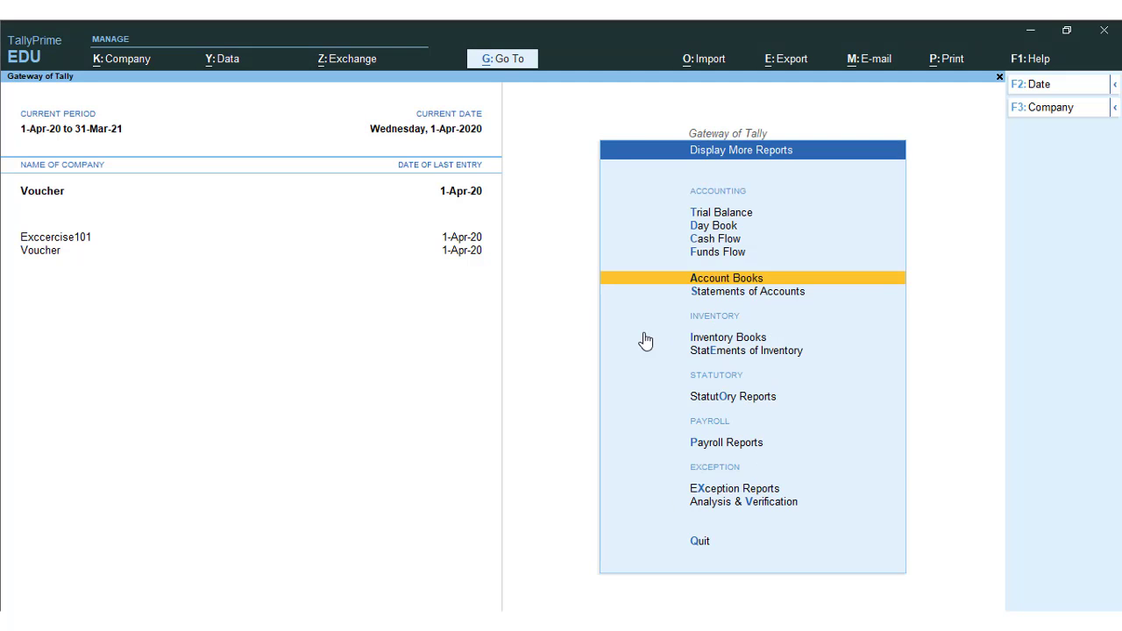
{"action": "key", "text": "Escape"}
{"action": "key", "text": "Escape"}
{"action": "key", "text": "n"}
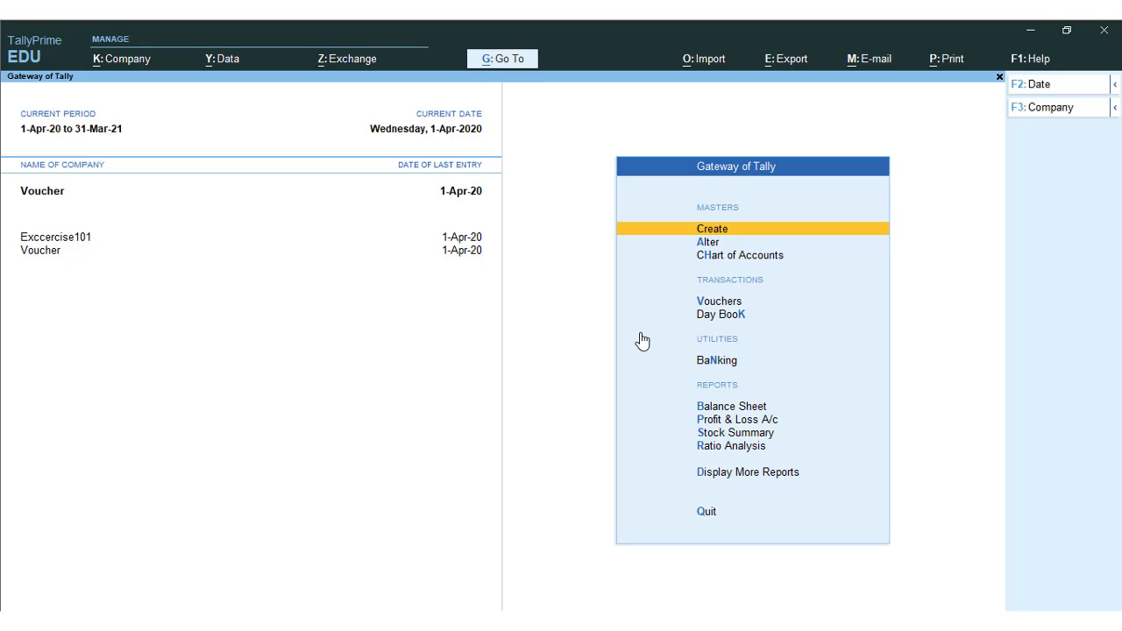
{"action": "key", "text": "v"}
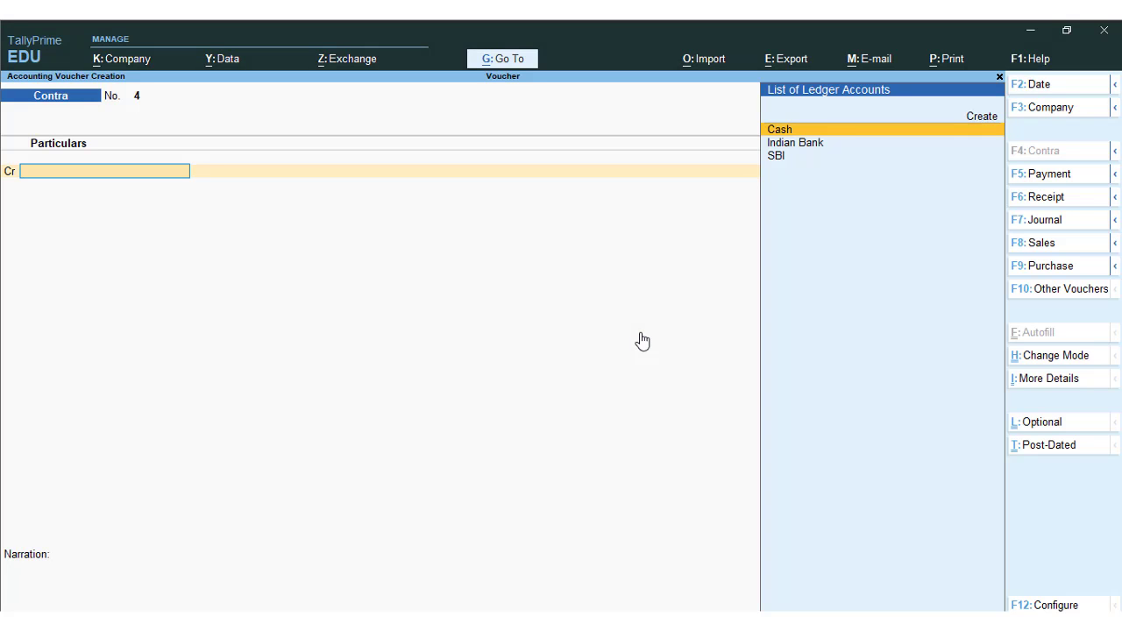
Begin a new ledger named FURNITURE under Fixed Assets from within the contra voucher
{"action": "key", "text": "alt+c"}
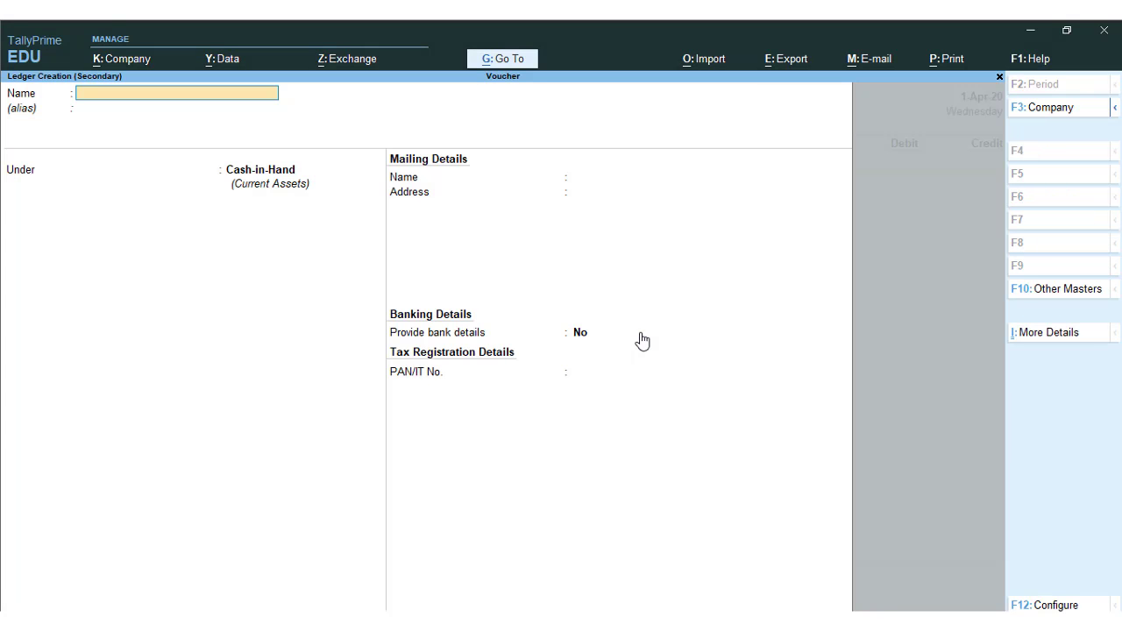
{"action": "type", "text": "FURNITURE"}
{"action": "key", "text": "Return"}
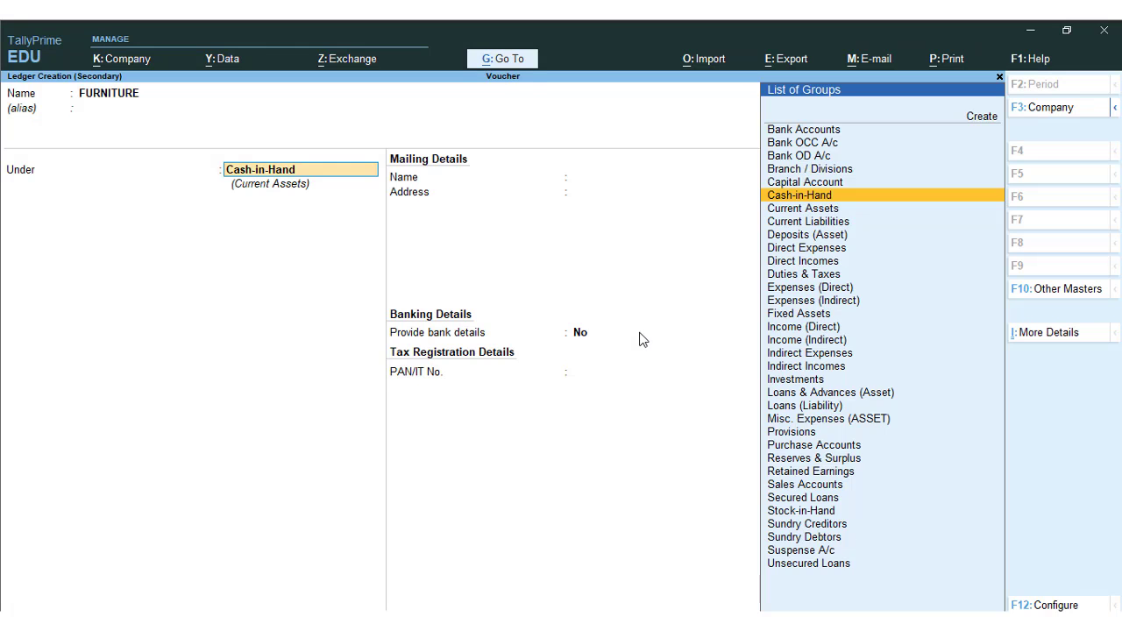
{"action": "type", "text": "FIXED"}
{"action": "key", "text": "Return"}
{"action": "key", "text": "Return"}
{"action": "key", "text": "Return"}
{"action": "key", "text": "Return"}
{"action": "key", "text": "Return"}
{"action": "key", "text": "Return"}
{"action": "key", "text": "Return"}
{"action": "key", "text": "Return"}
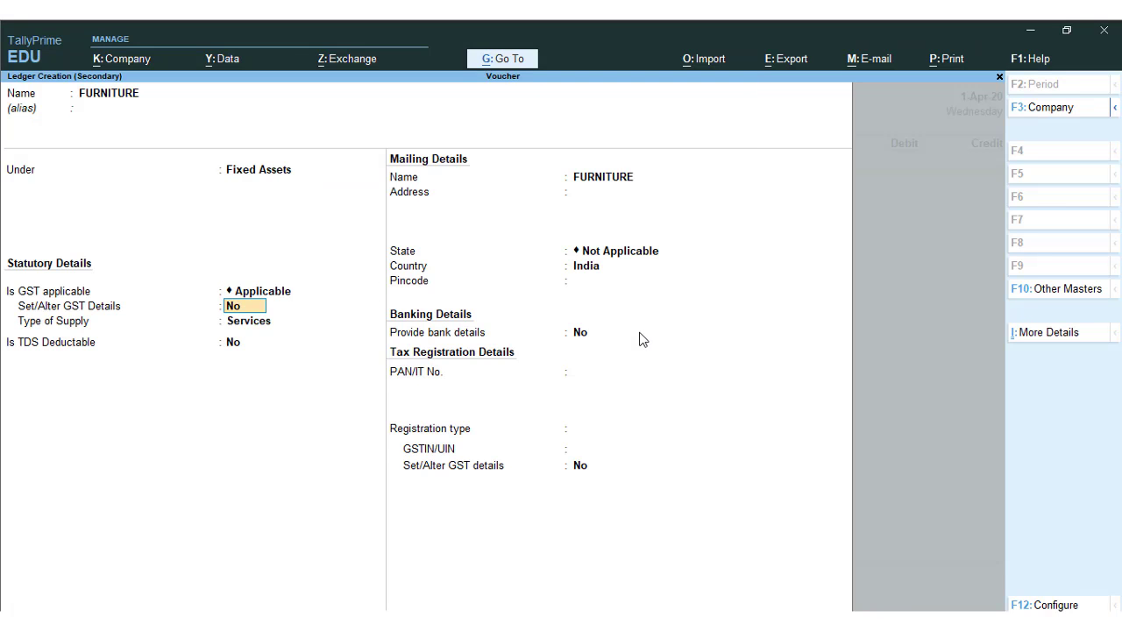
Set GST applicability to Not Applicable for the FURNITURE ledger, keep registration type Regular without a GSTIN, and save the ledger
{"action": "key", "text": "BackSpace"}
{"action": "key", "text": "BackSpace"}
{"action": "key", "text": "BackSpace"}
{"action": "key", "text": "BackSpace"}
{"action": "key", "text": "BackSpace"}
{"action": "key", "text": "BackSpace"}
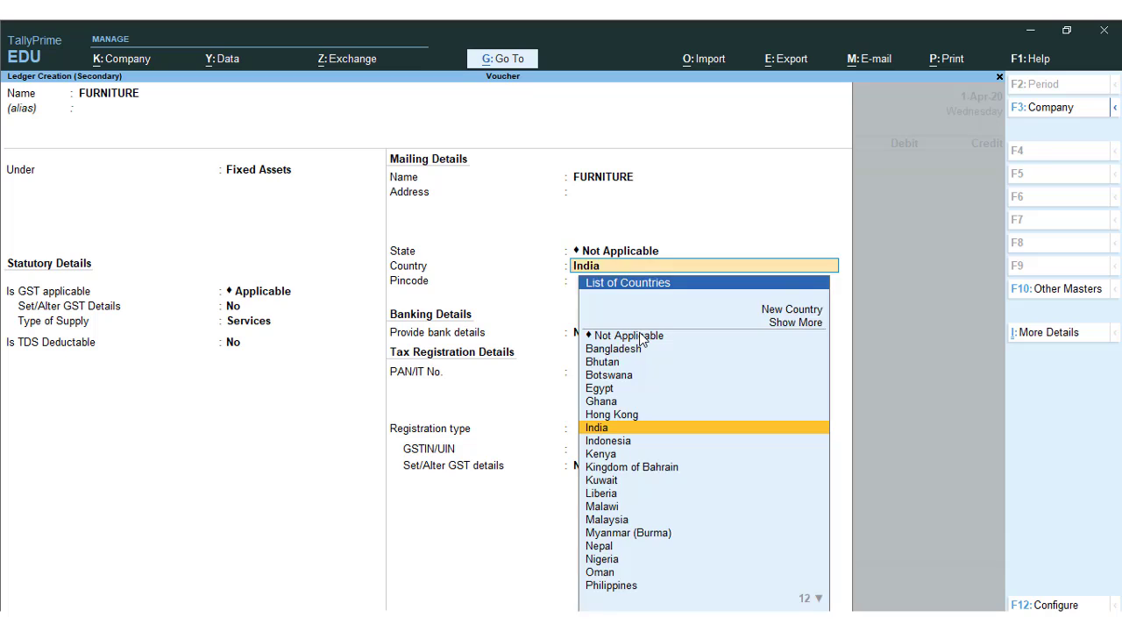
{"action": "key", "text": "BackSpace"}
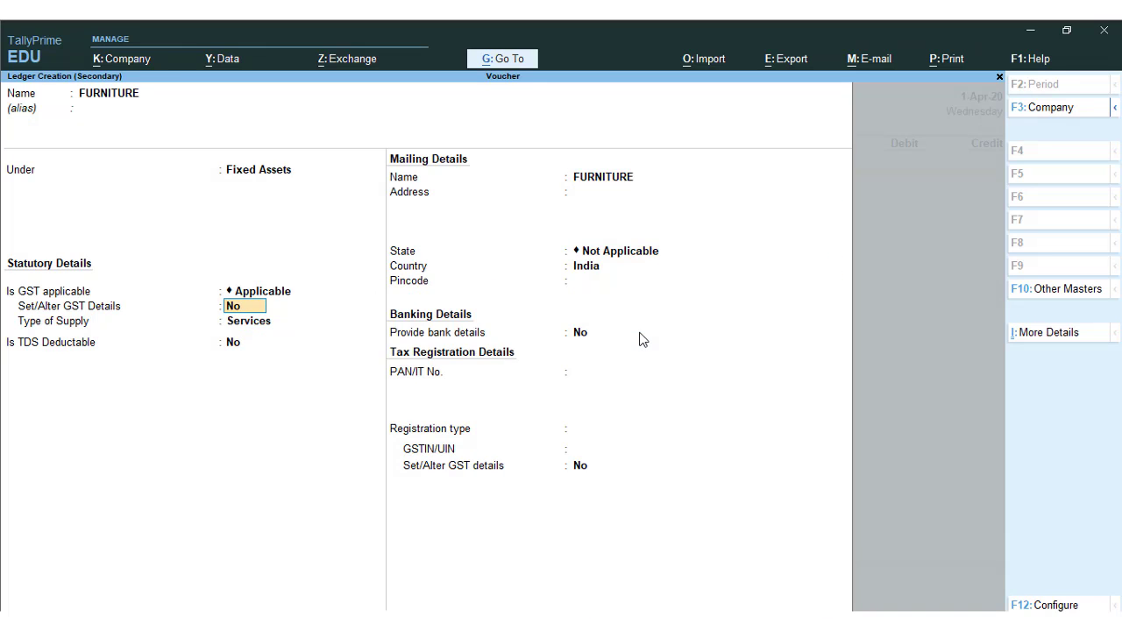
{"action": "key", "text": "BackSpace"}
{"action": "type", "text": "NOT"}
{"action": "key", "text": "Return"}
{"action": "key", "text": "Return"}
{"action": "key", "text": "Return"}
{"action": "key", "text": "Return"}
{"action": "key", "text": "Return"}
{"action": "key", "text": "Return"}
{"action": "key", "text": "Return"}
{"action": "key", "text": "Return"}
{"action": "key", "text": "Return"}
{"action": "key", "text": "Return"}
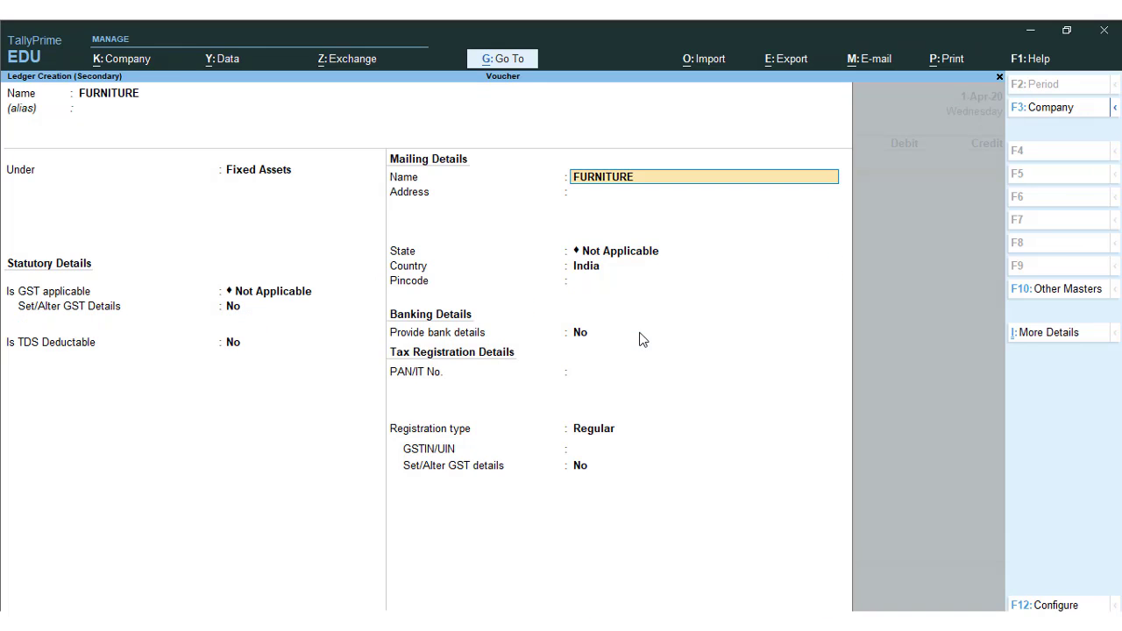
{"action": "key", "text": "Return"}
{"action": "key", "text": "Return"}
{"action": "key", "text": "Return"}
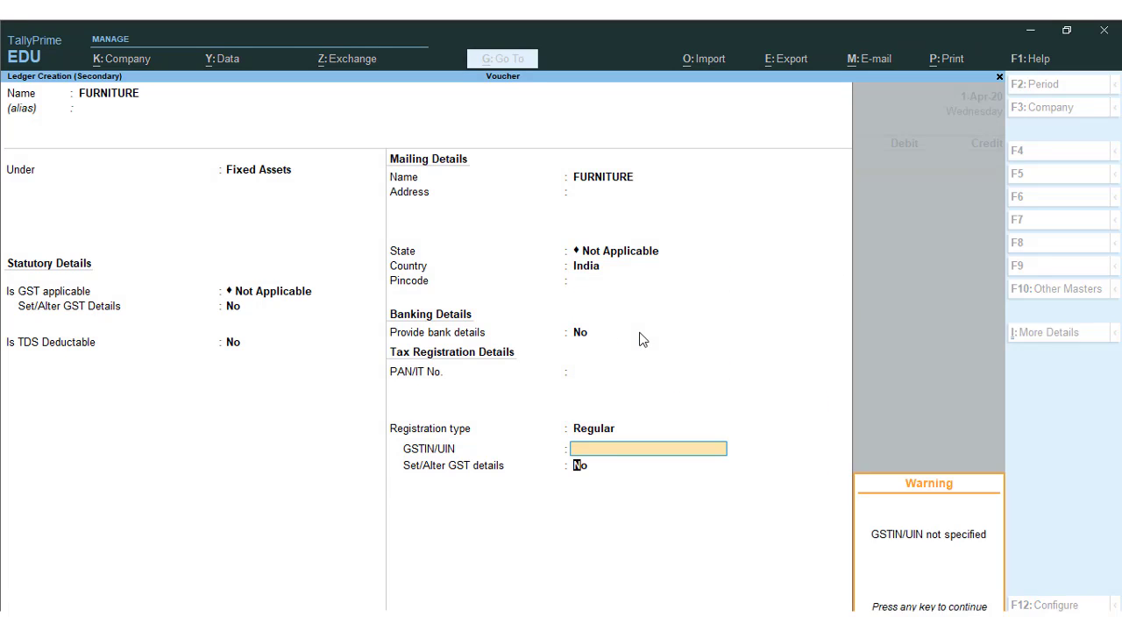
{"action": "key", "text": "Return"}
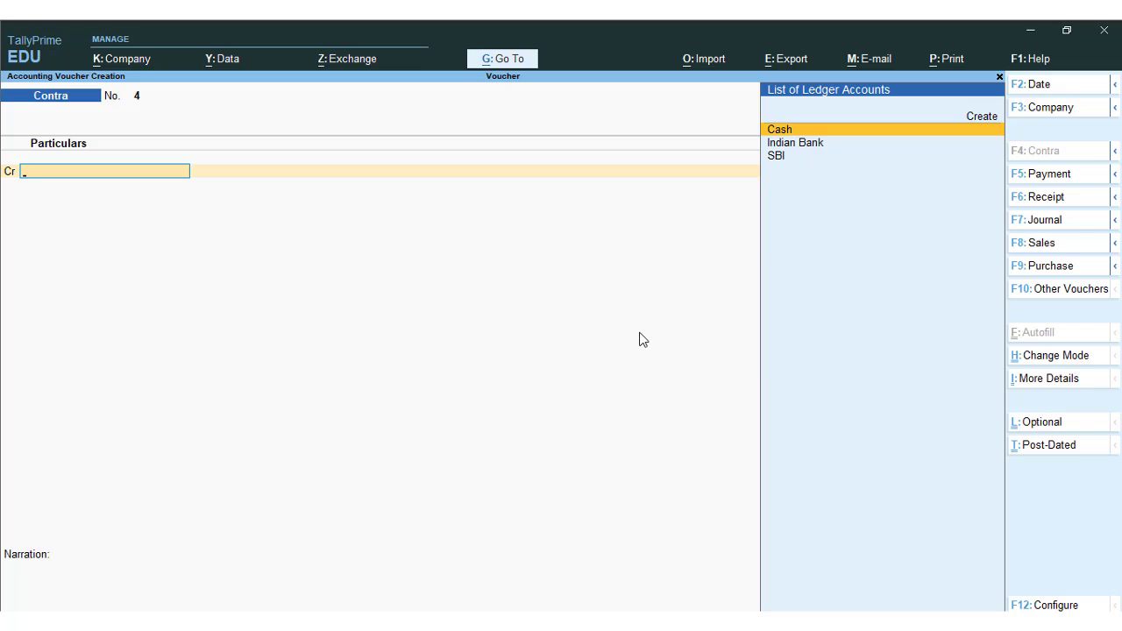
Examine which ledger accounts the contra voucher offers for its credit entry
{"action": "key", "text": "Down"}
{"action": "key", "text": "Up"}
{"action": "key", "text": "Down"}
{"action": "key", "text": "Down"}
{"action": "key", "text": "Up"}
{"action": "key", "text": "Up"}
{"action": "key", "text": "Down"}
{"action": "key", "text": "Up"}
{"action": "key", "text": "Down"}
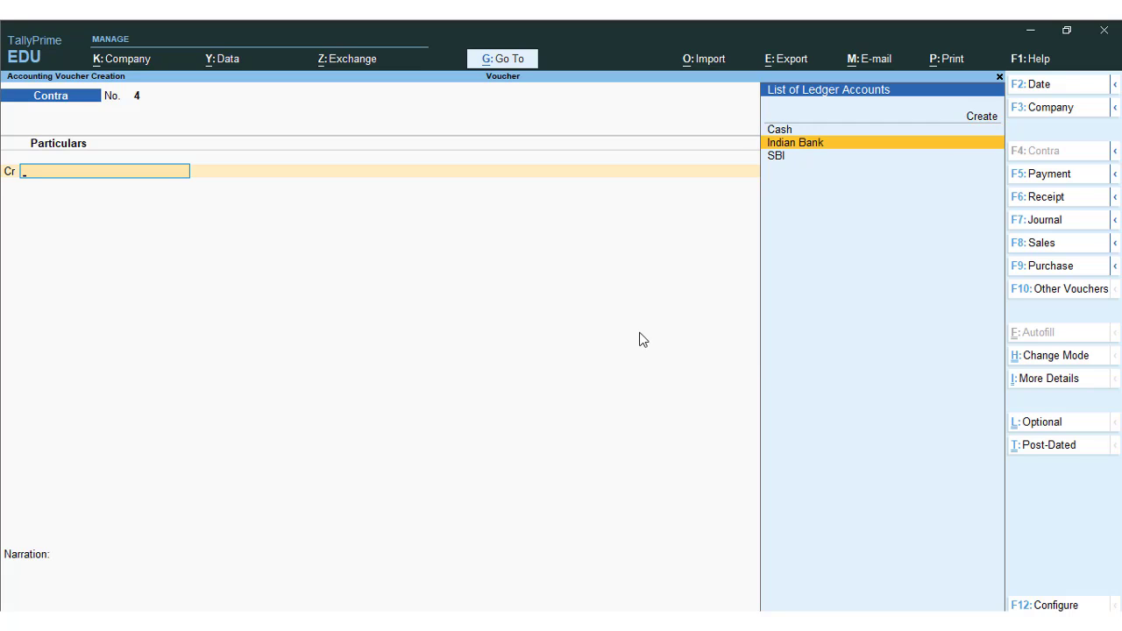
{"action": "key", "text": "Up"}
{"action": "key", "text": "Down"}
{"action": "key", "text": "ctrl"}
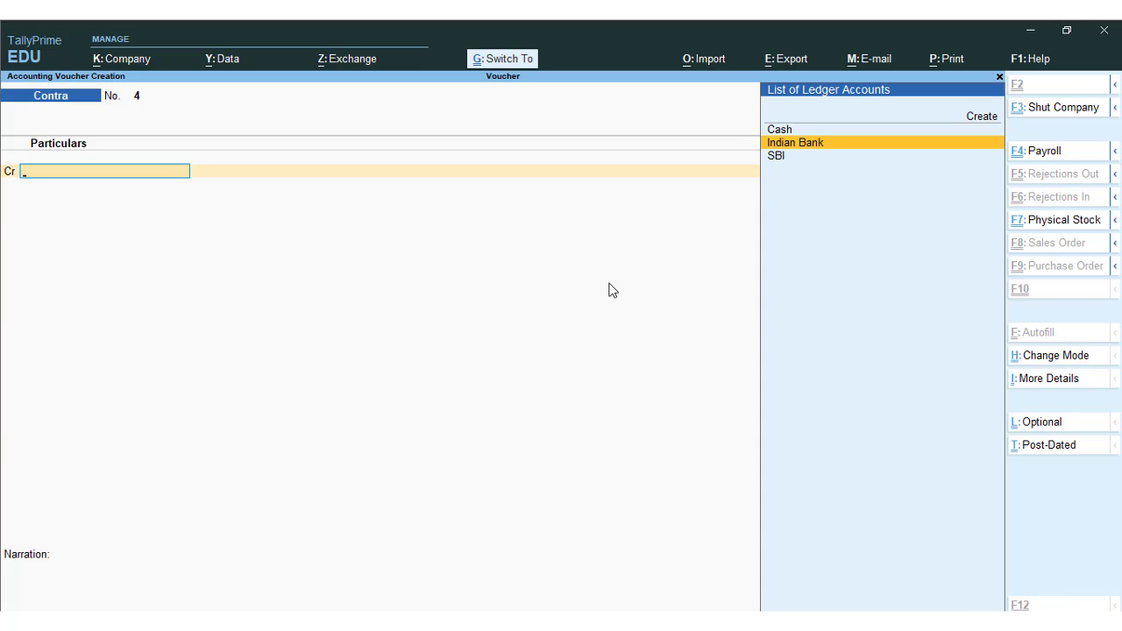
{"action": "key", "text": "ctrl+shift+d"}
{"action": "left_click_drag", "start_coordinate": [12, 109], "coordinate": [164, 110]}
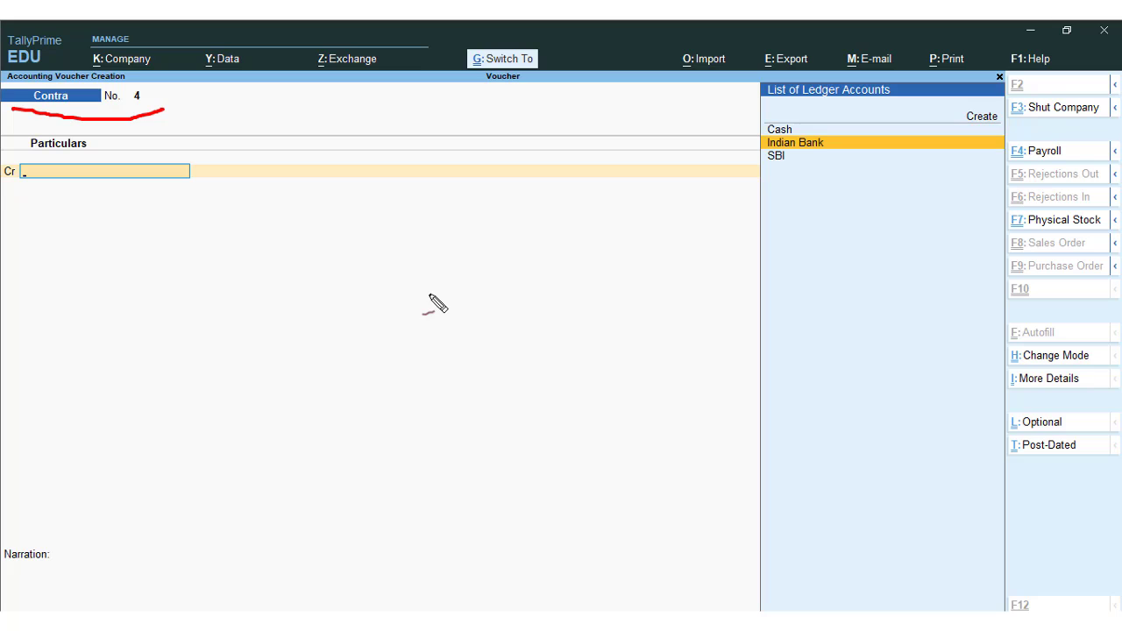
{"action": "key", "text": "Escape"}
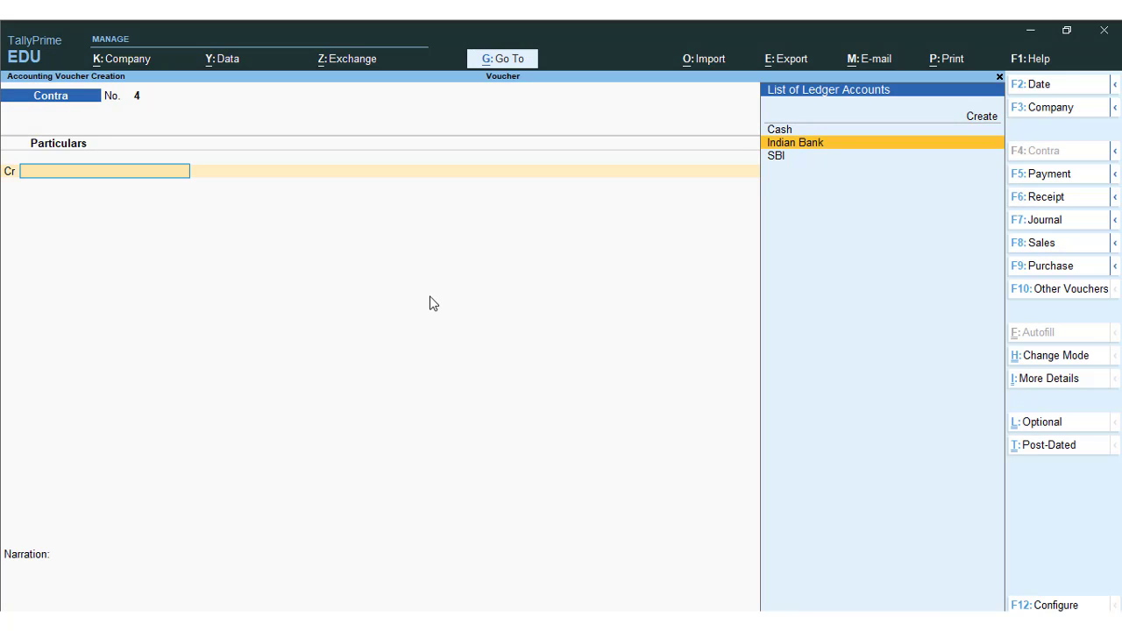
{"action": "key", "text": "e"}
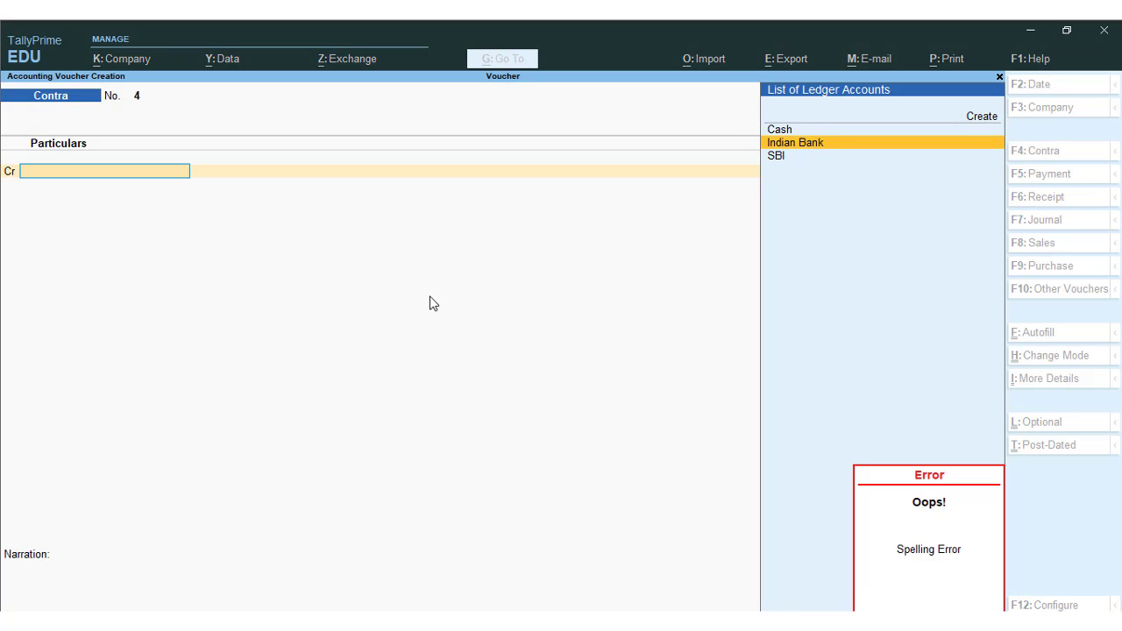